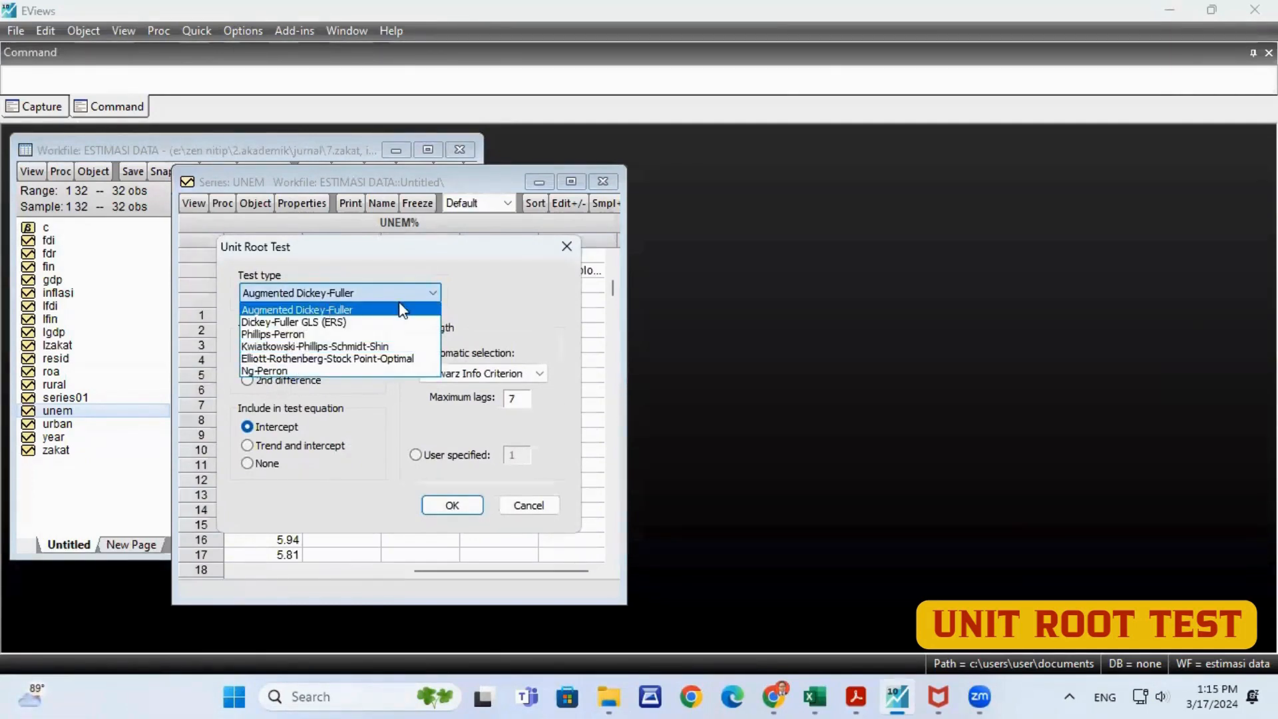
# Step: Run an Augmented Dickey-Fuller unit root test on UNEM at level with intercept and check its probability
pyautogui.click(329, 309)
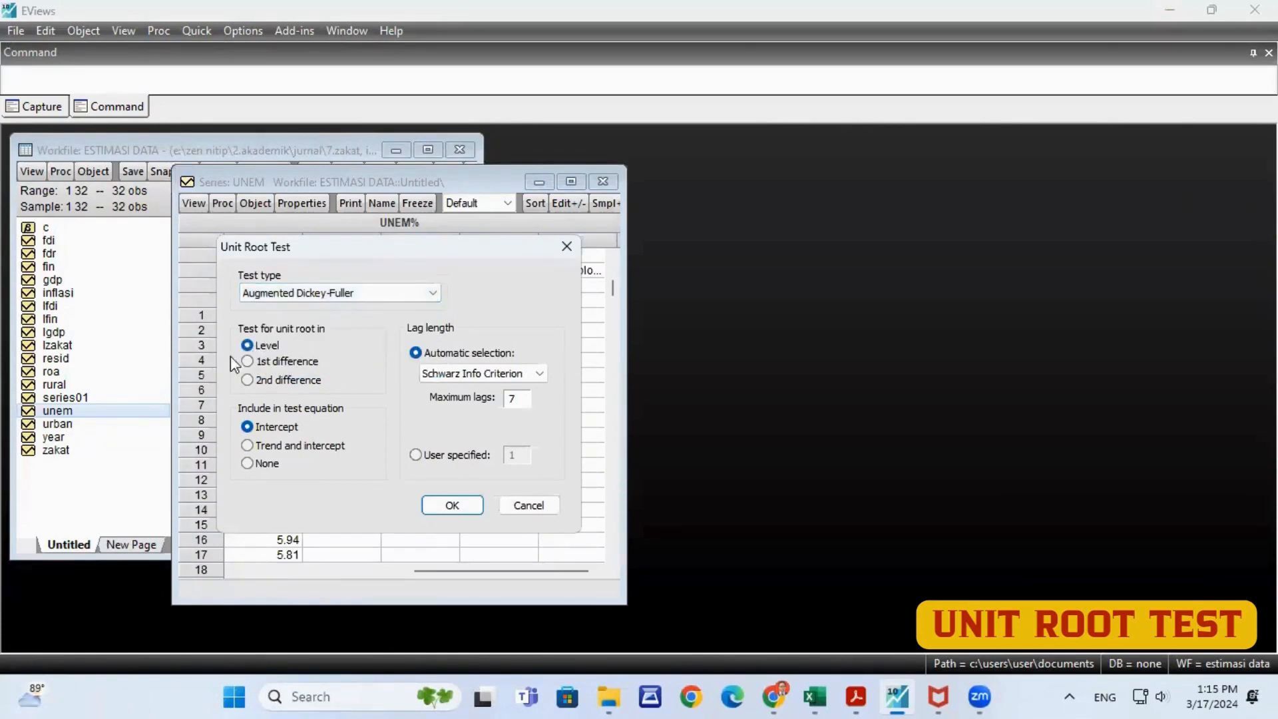
pyautogui.click(450, 507)
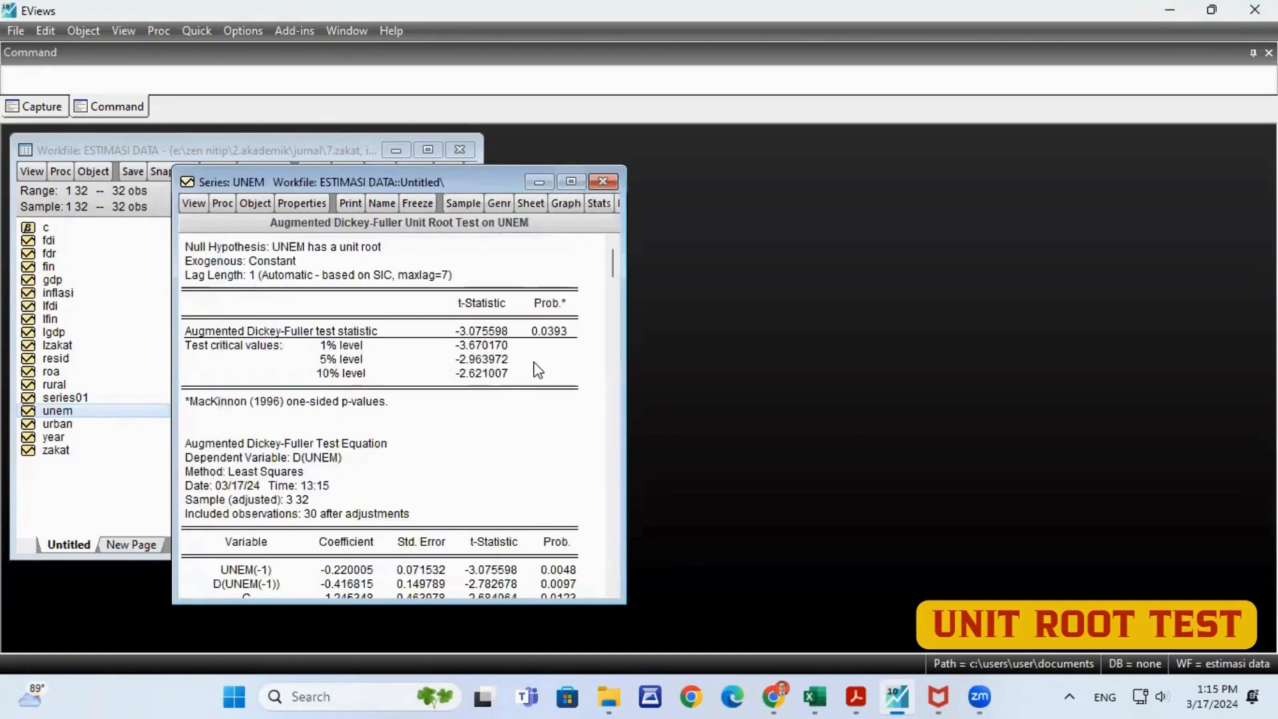
pyautogui.click(549, 333)
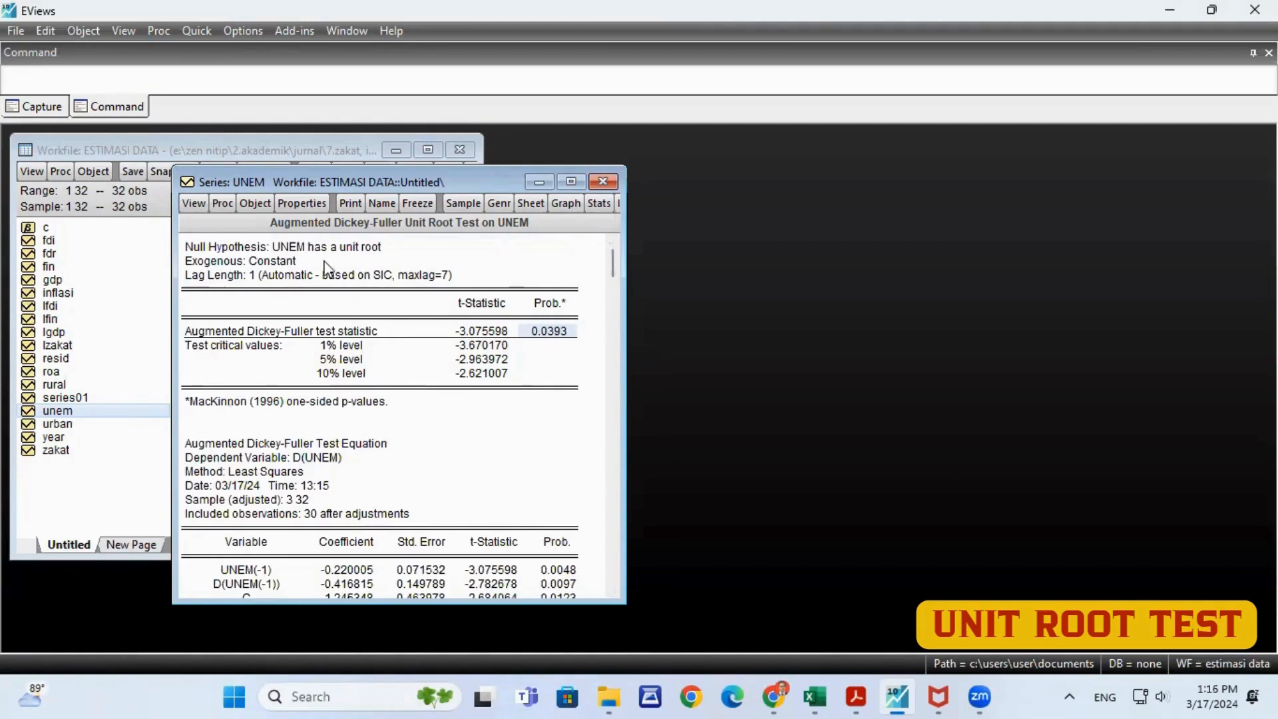
# Step: Run the Augmented Dickey-Fuller test on UNEM in 1st difference with intercept, check its probability and close the series
pyautogui.click(192, 203)
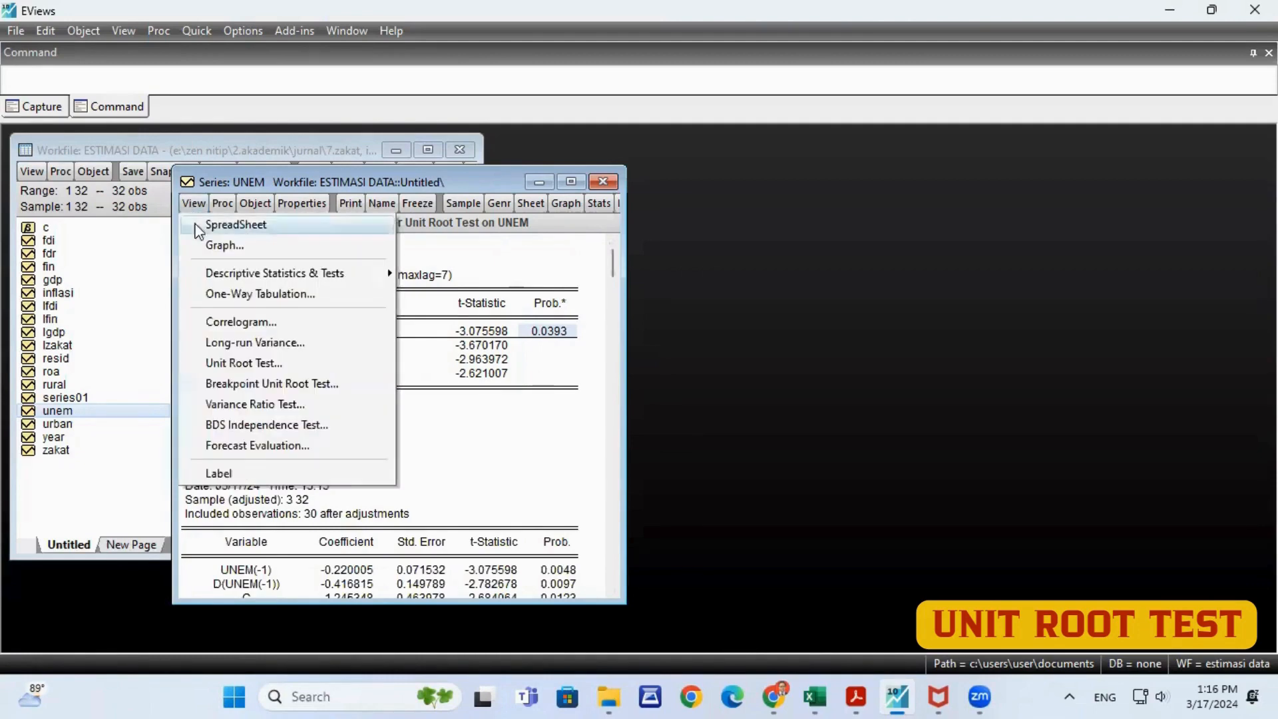
pyautogui.click(230, 363)
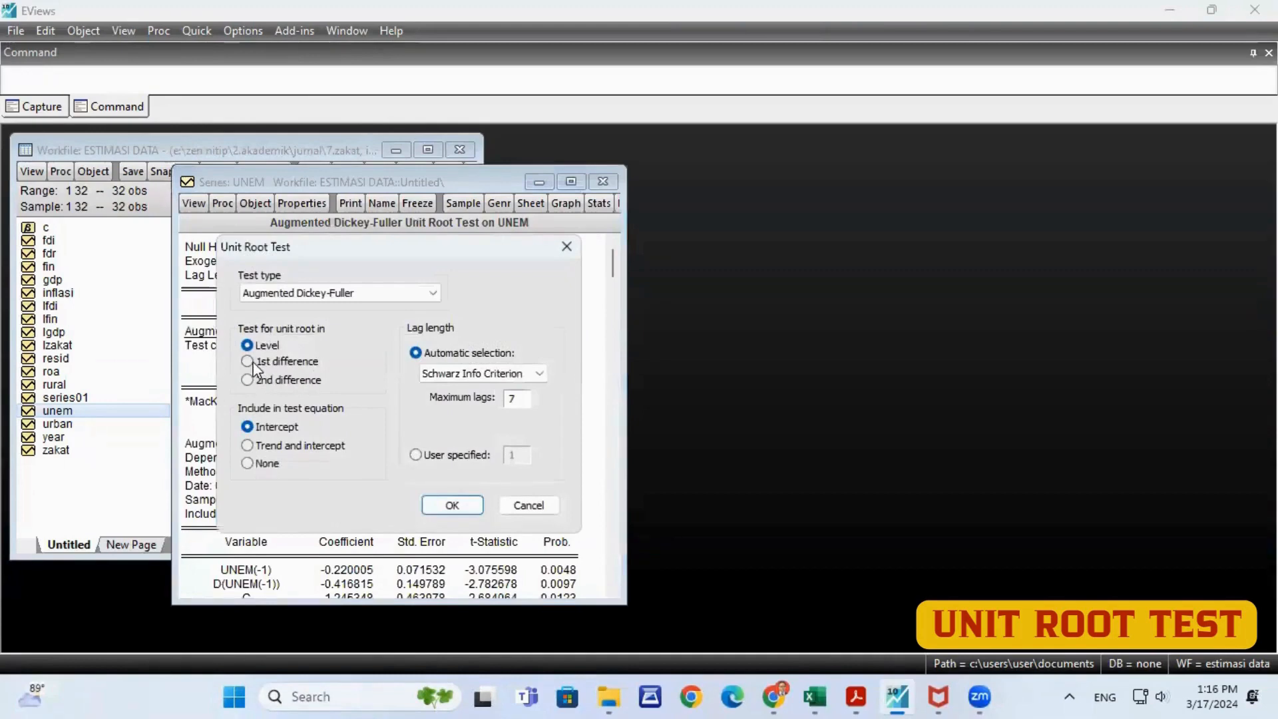
pyautogui.click(251, 364)
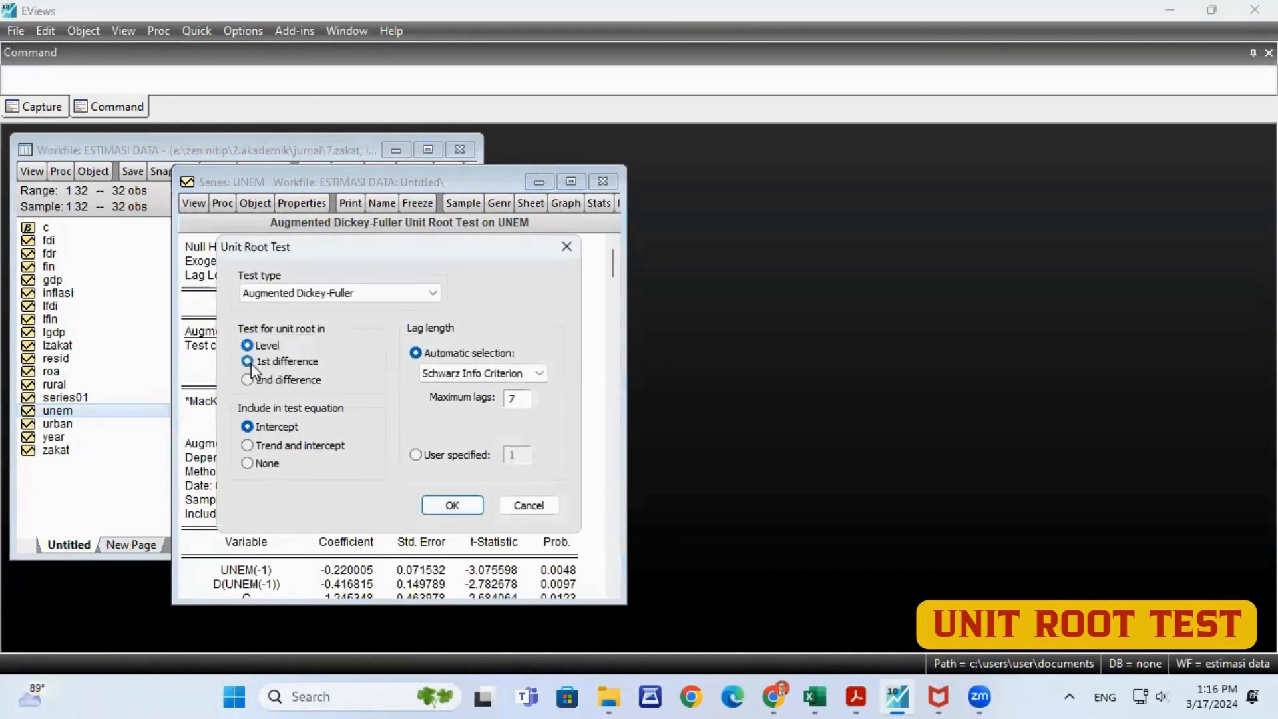
pyautogui.click(466, 505)
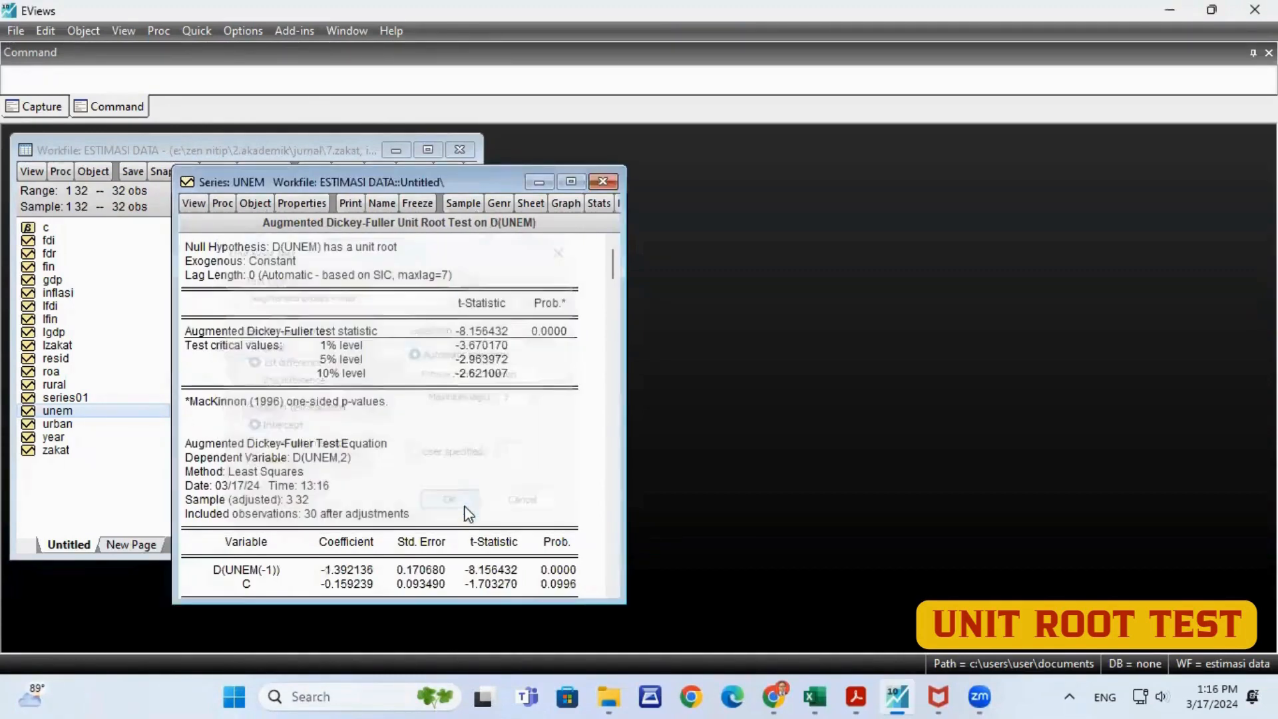
pyautogui.click(549, 332)
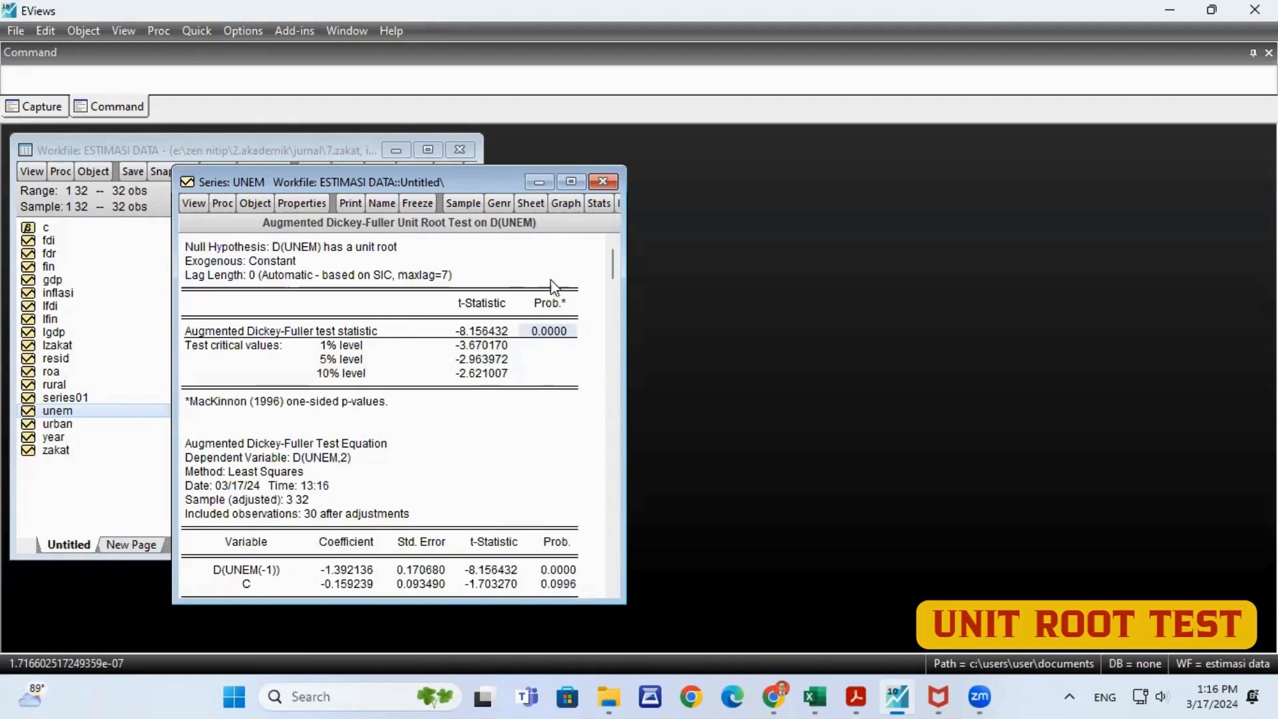
pyautogui.click(603, 182)
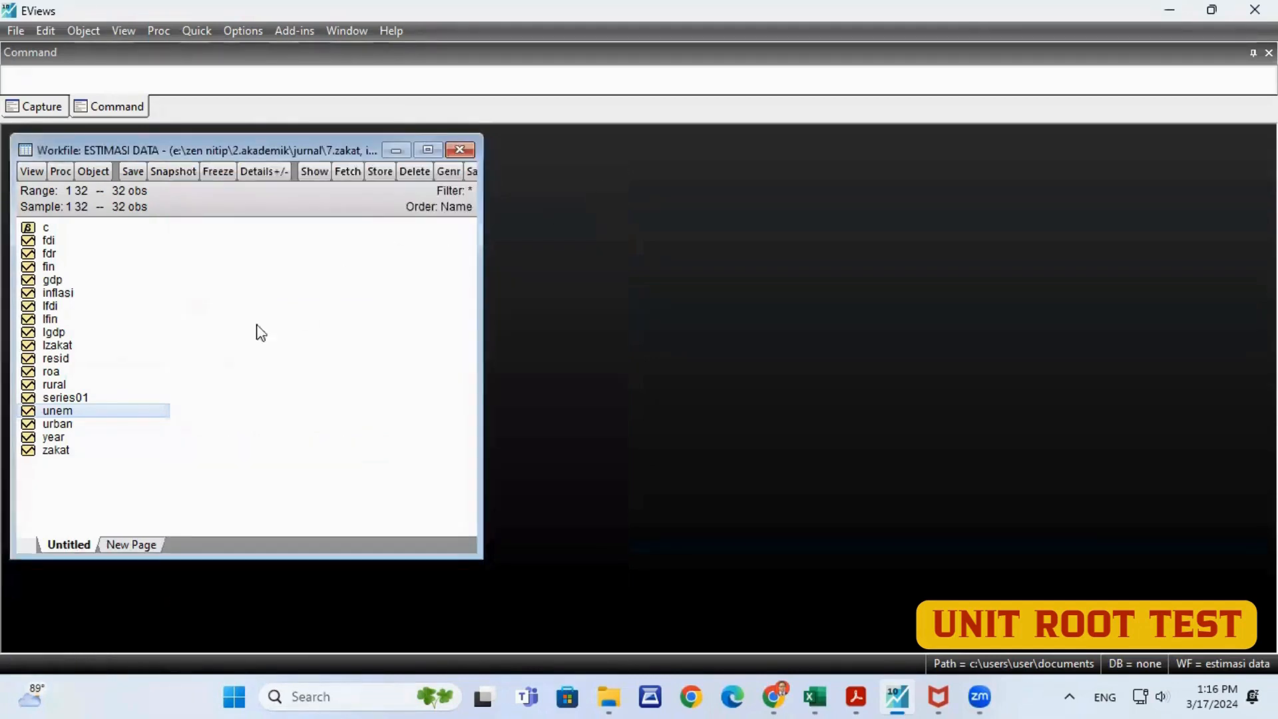
# Step: Open the lfin series and run an Augmented Dickey-Fuller unit root test at level with intercept, checking the test statistic's probability
pyautogui.doubleClick(50, 319)
pyautogui.click(241, 192)
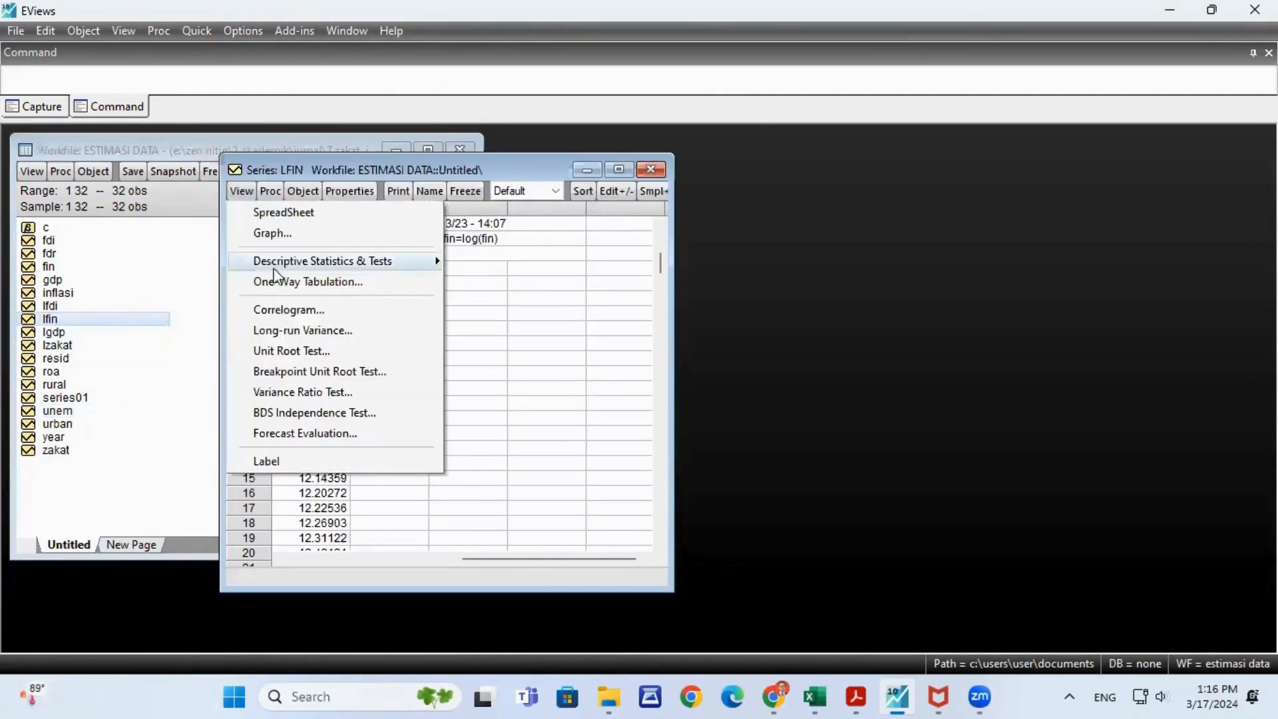
pyautogui.click(310, 354)
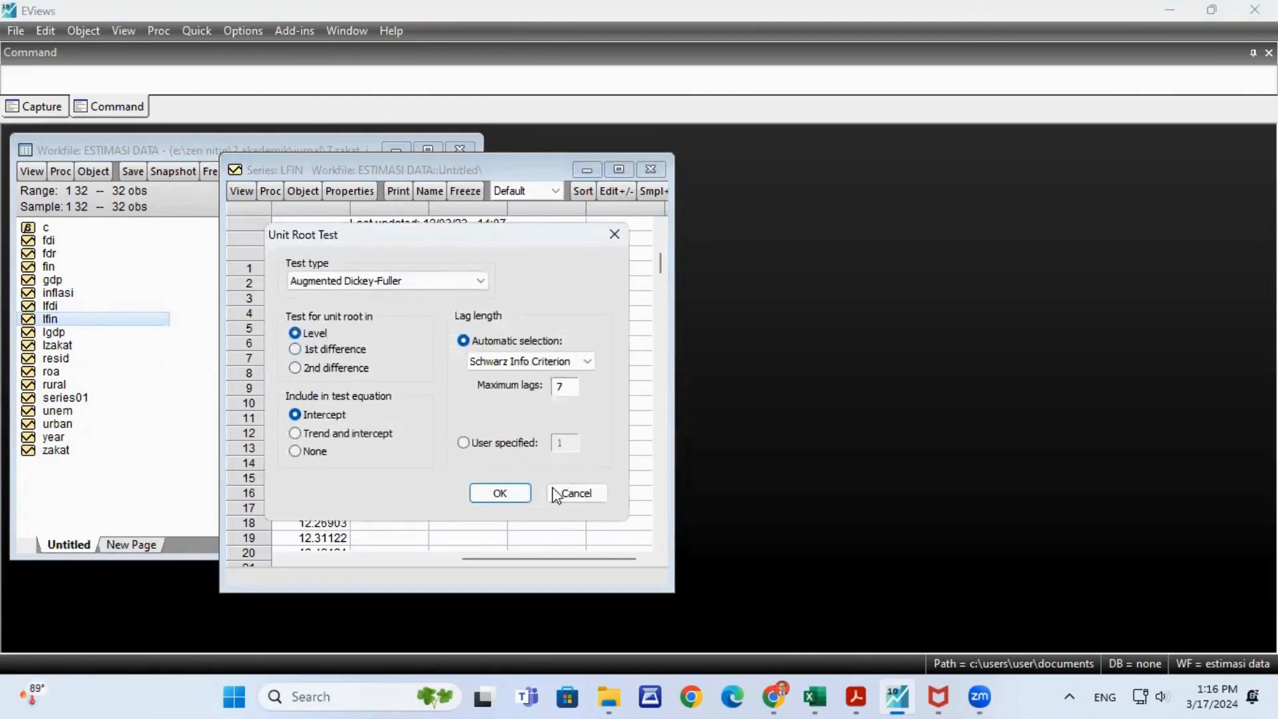
pyautogui.click(501, 493)
pyautogui.click(591, 322)
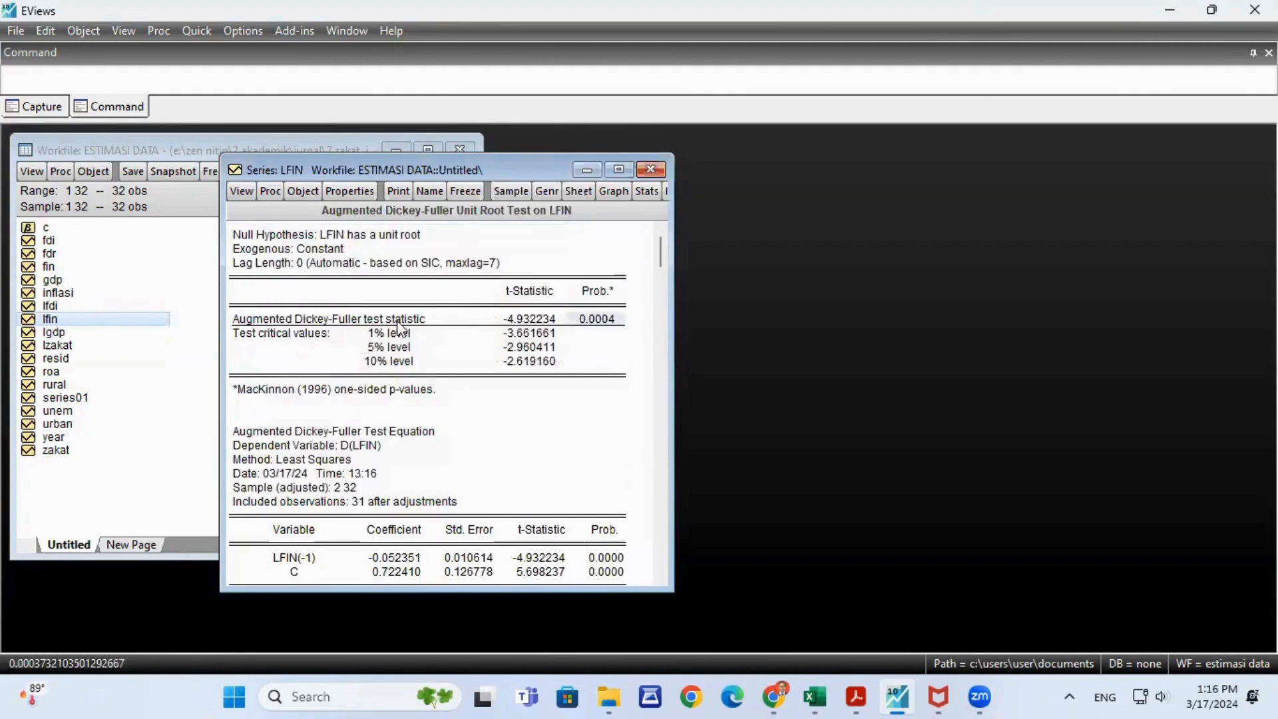
pyautogui.click(305, 321)
pyautogui.click(605, 319)
# Step: Run the Augmented Dickey-Fuller test on LFIN in 1st difference with intercept, and close the series
pyautogui.click(239, 193)
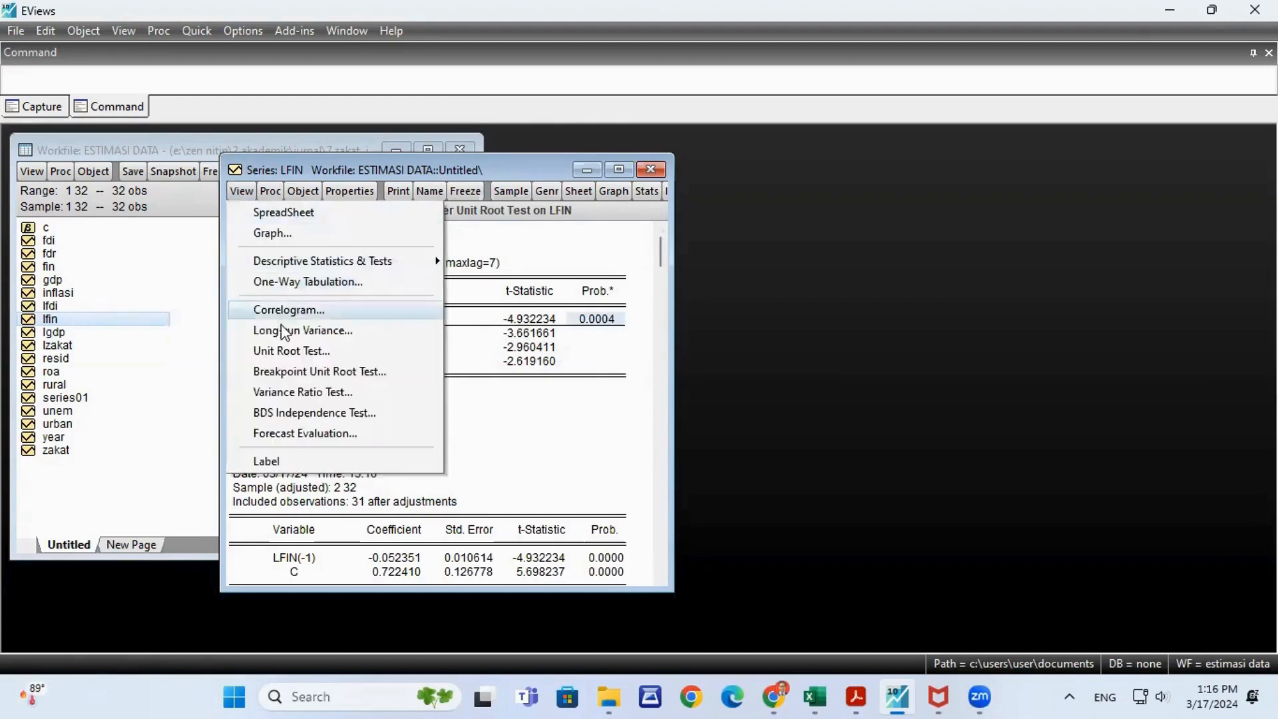
pyautogui.click(291, 352)
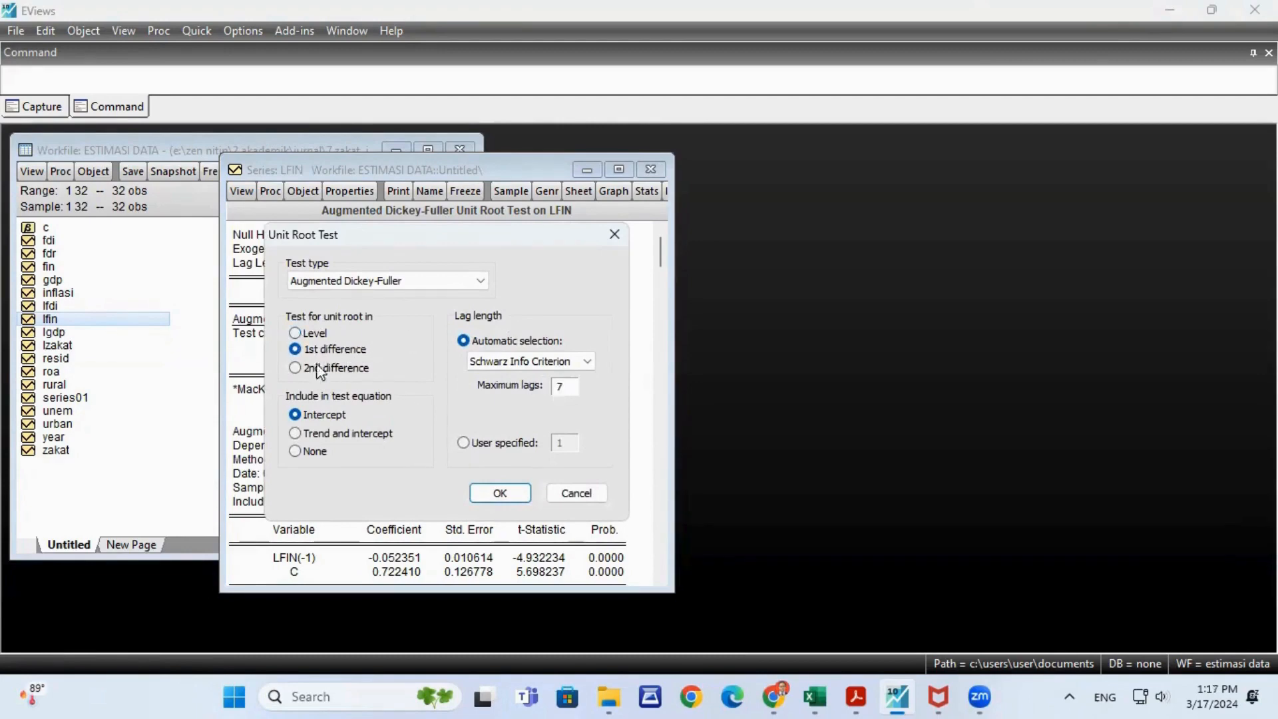
pyautogui.click(498, 493)
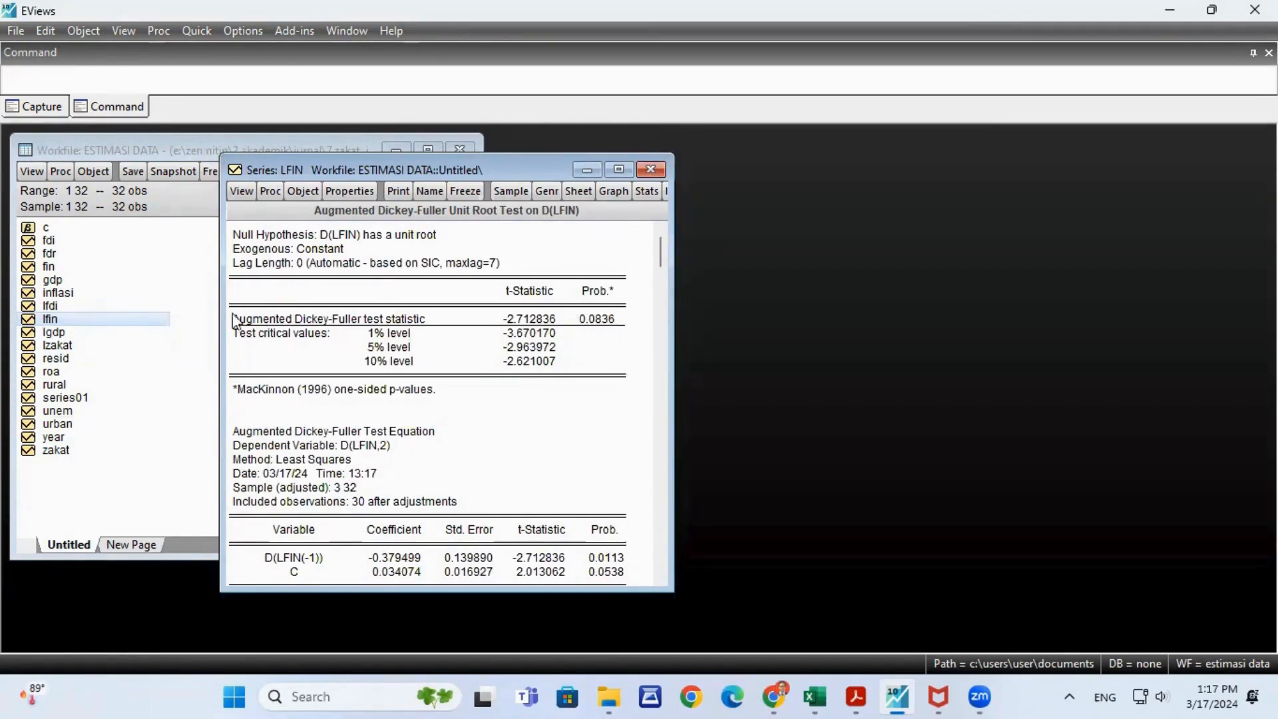
pyautogui.click(651, 170)
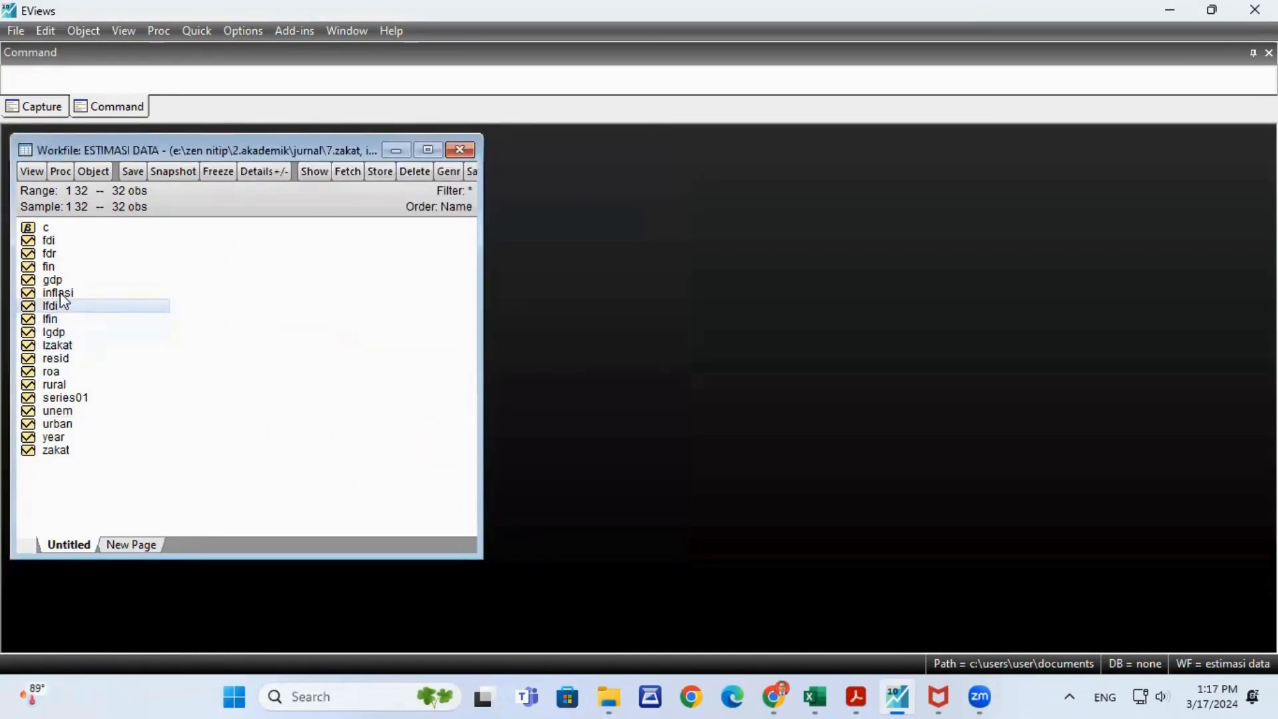
# Step: Switch to the HASIL ESTIMASI workbook in Excel and review the ADF results in the LEVEL and 1st Diff columns
pyautogui.click(815, 697)
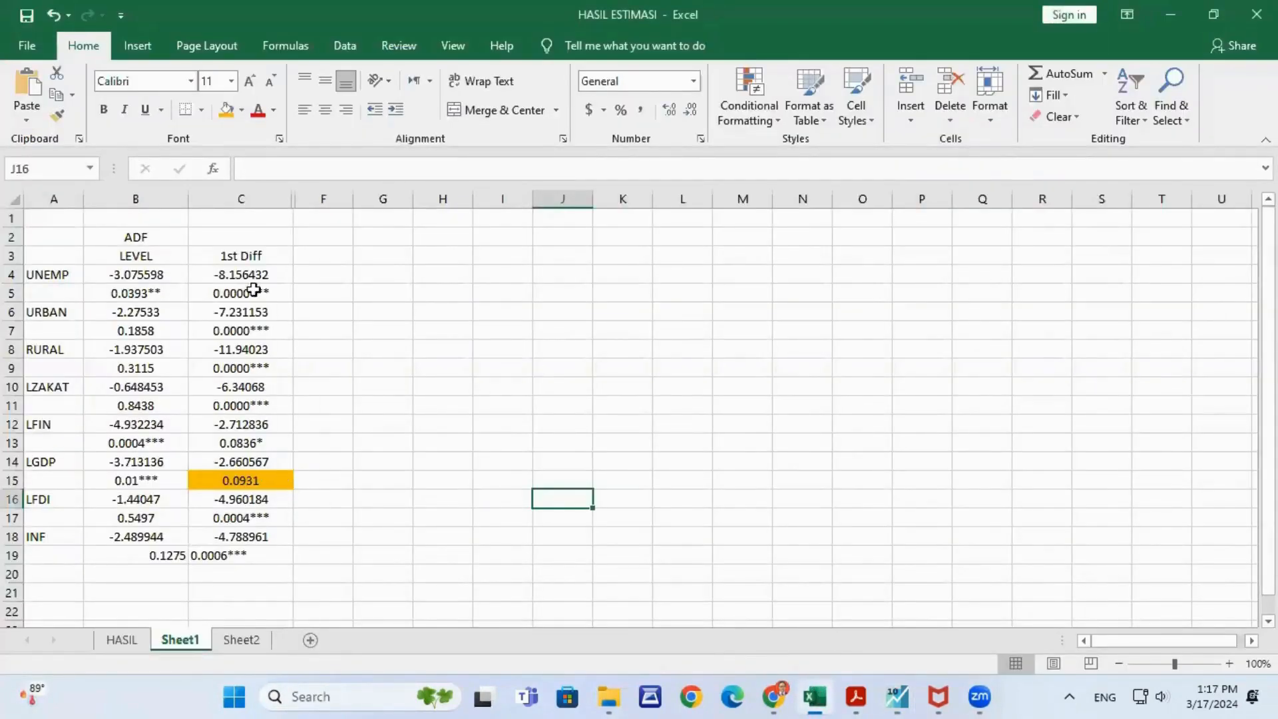
pyautogui.click(93, 254)
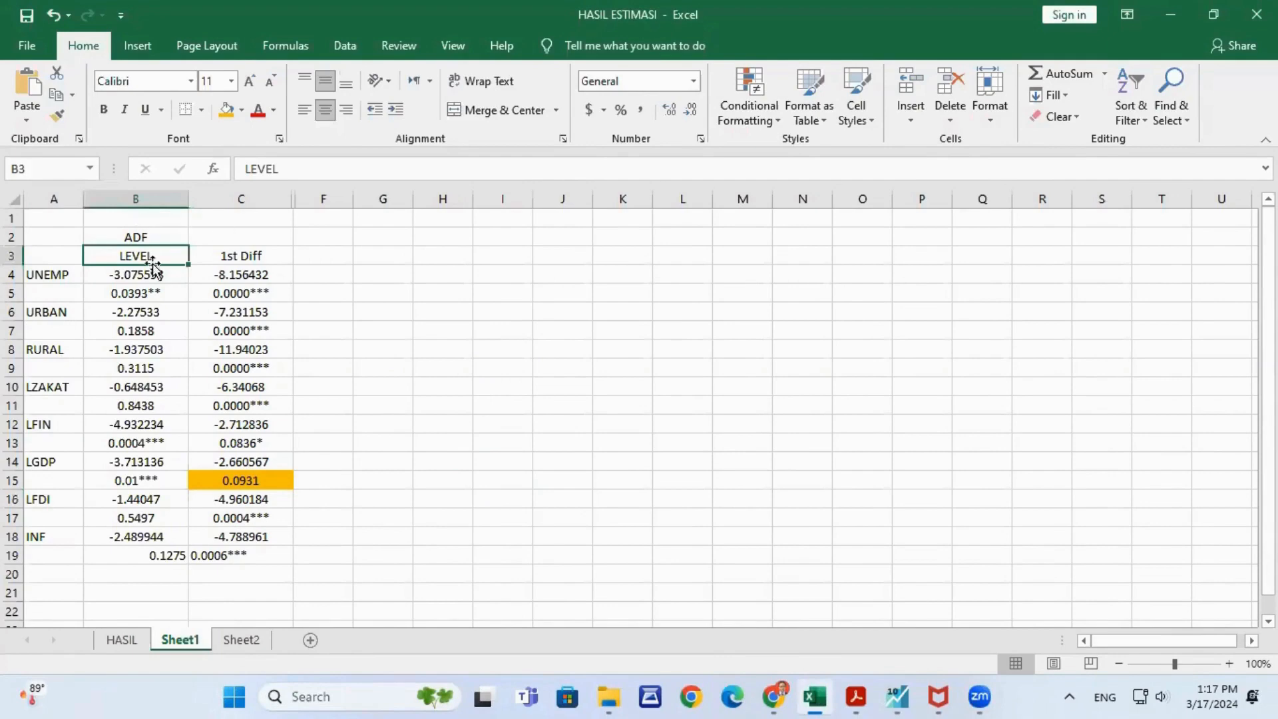
pyautogui.click(339, 319)
pyautogui.click(145, 274)
pyautogui.click(244, 294)
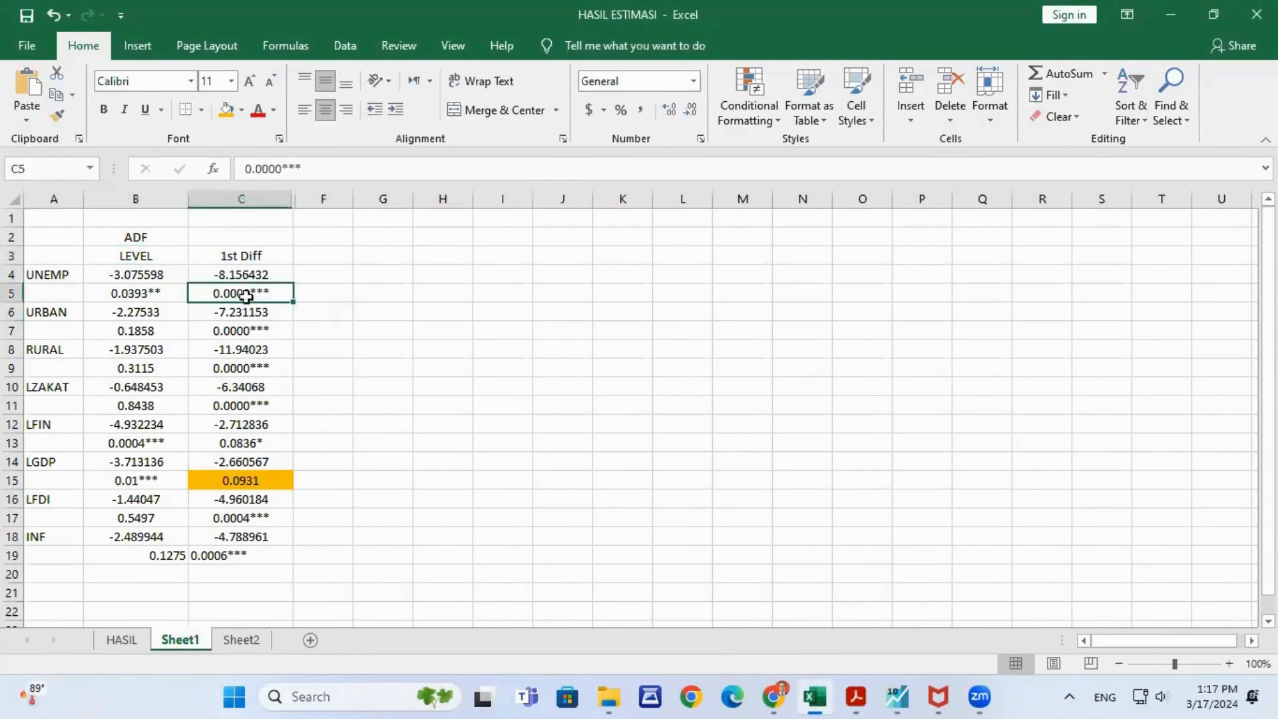
pyautogui.click(254, 347)
pyautogui.click(253, 426)
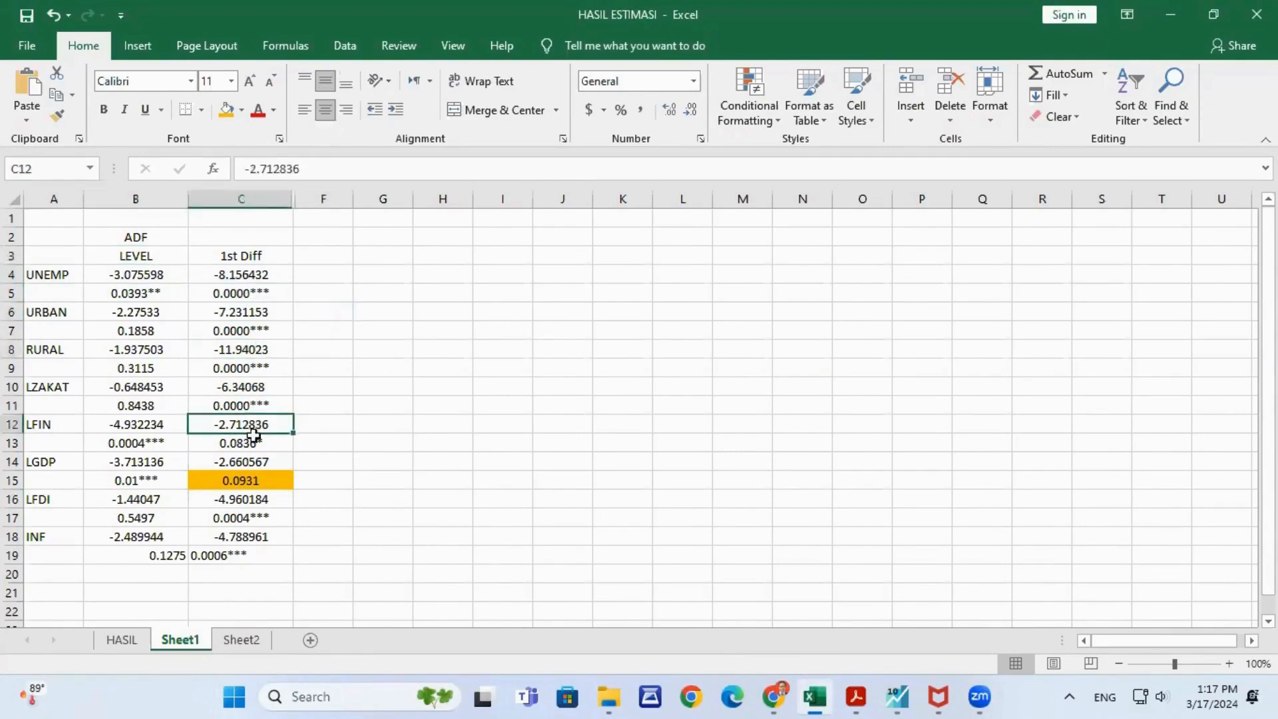
pyautogui.click(256, 514)
pyautogui.click(237, 270)
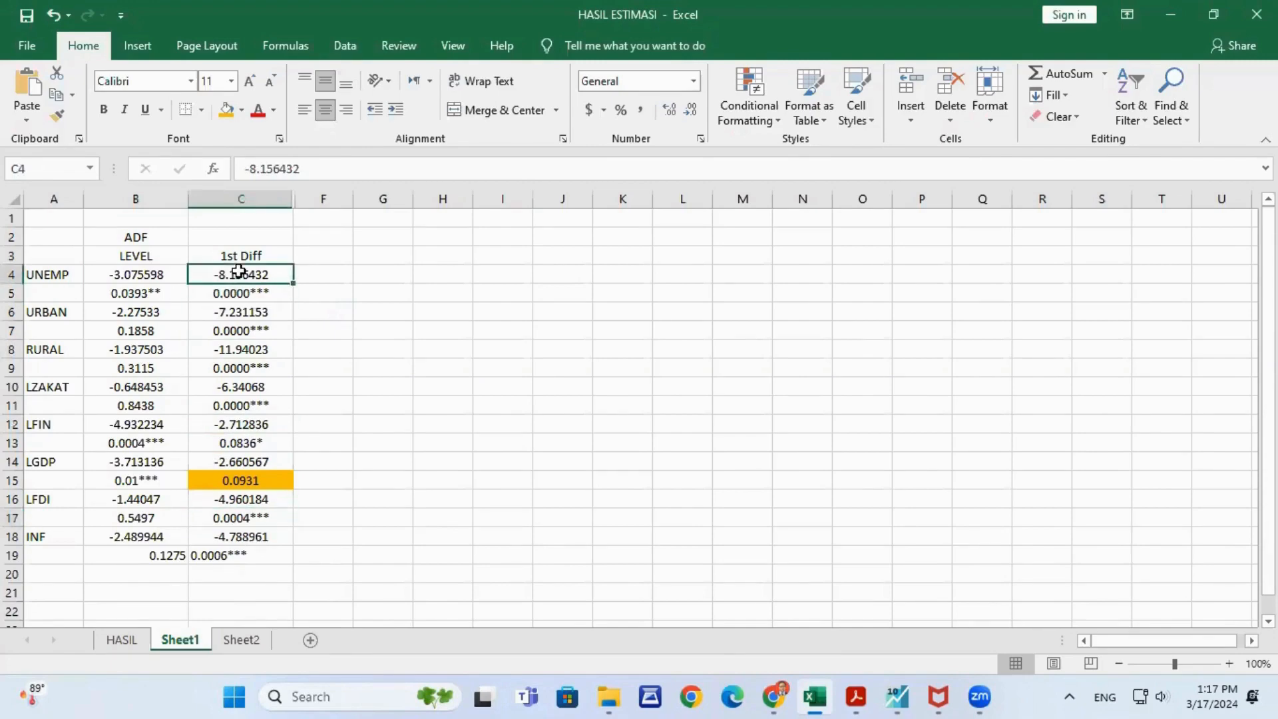
pyautogui.click(147, 270)
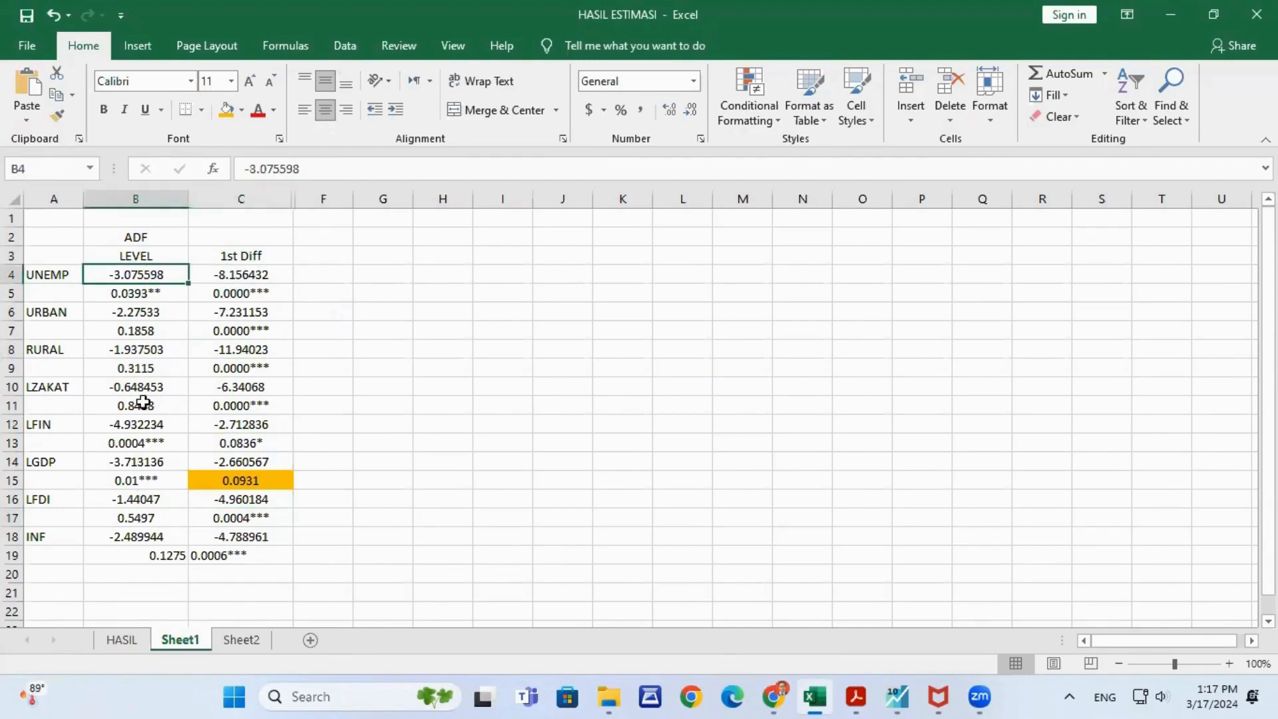
# Step: Fill the LEVEL probability cells of URBAN, RURAL, LZAKAT and LFDI (B7, B9, B11, B17) with orange
pyautogui.click(137, 331)
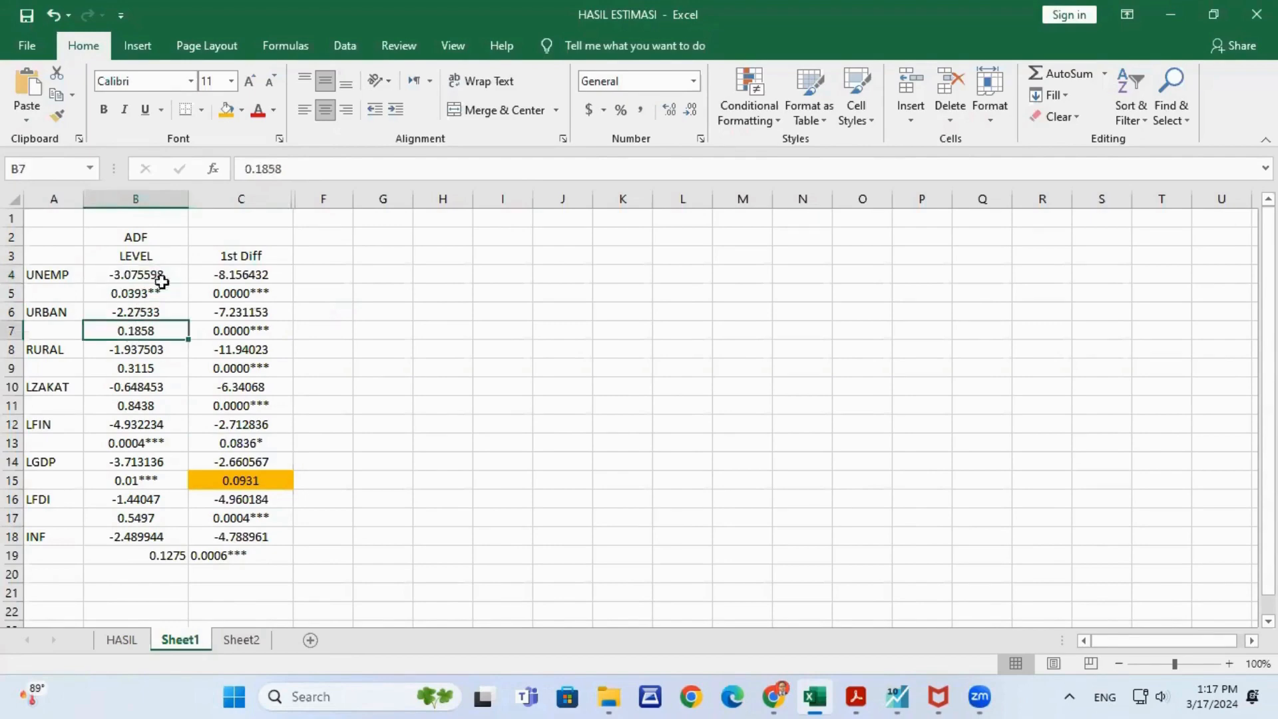
pyautogui.click(227, 120)
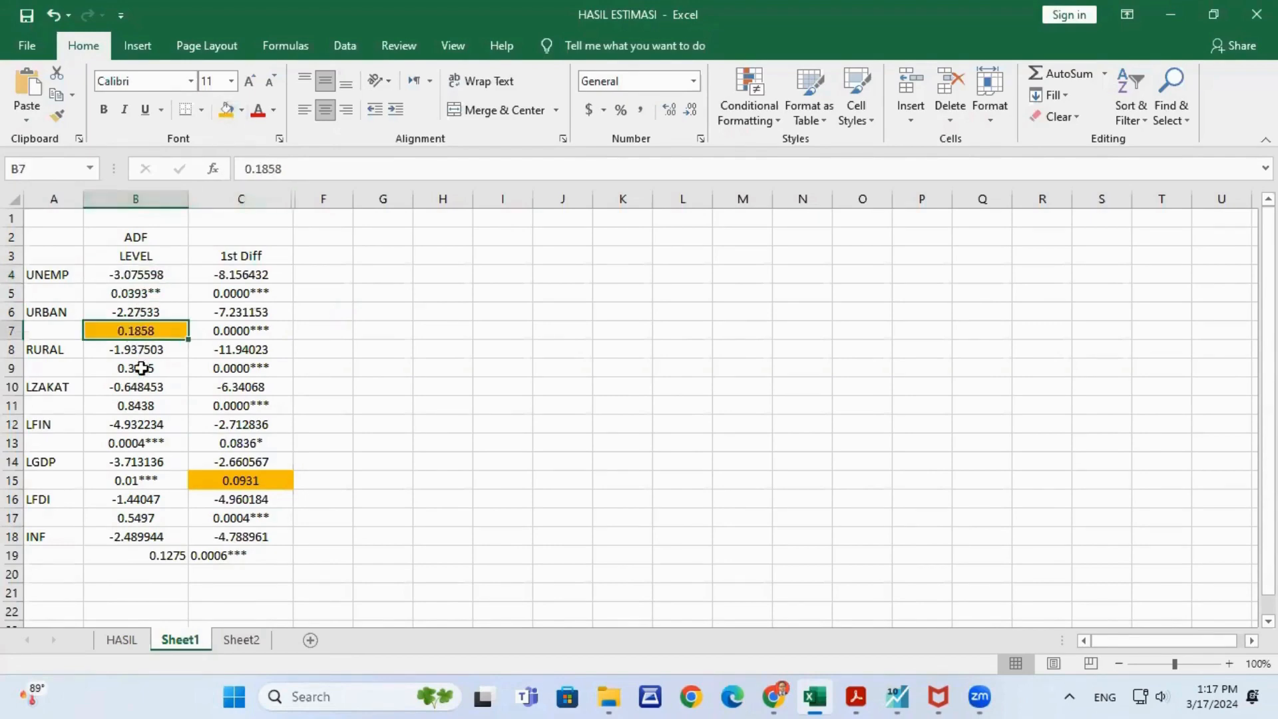
pyautogui.click(139, 368)
pyautogui.click(227, 115)
pyautogui.click(135, 402)
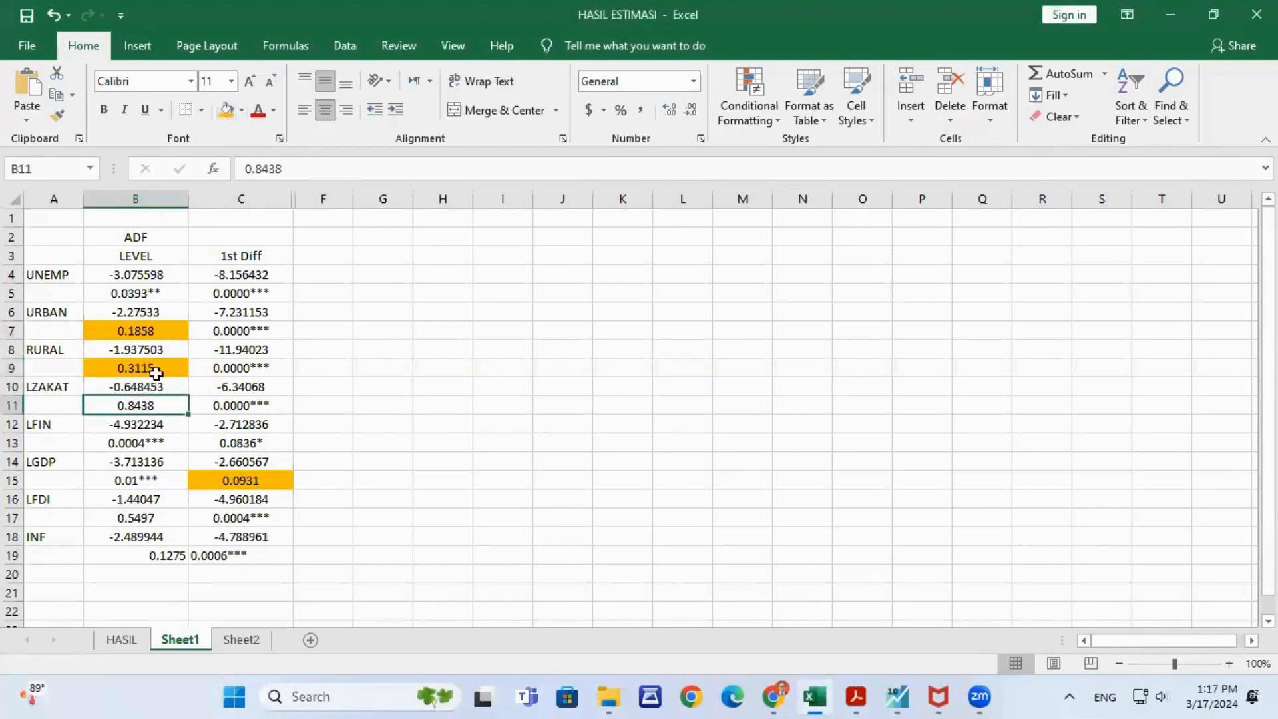
pyautogui.click(227, 113)
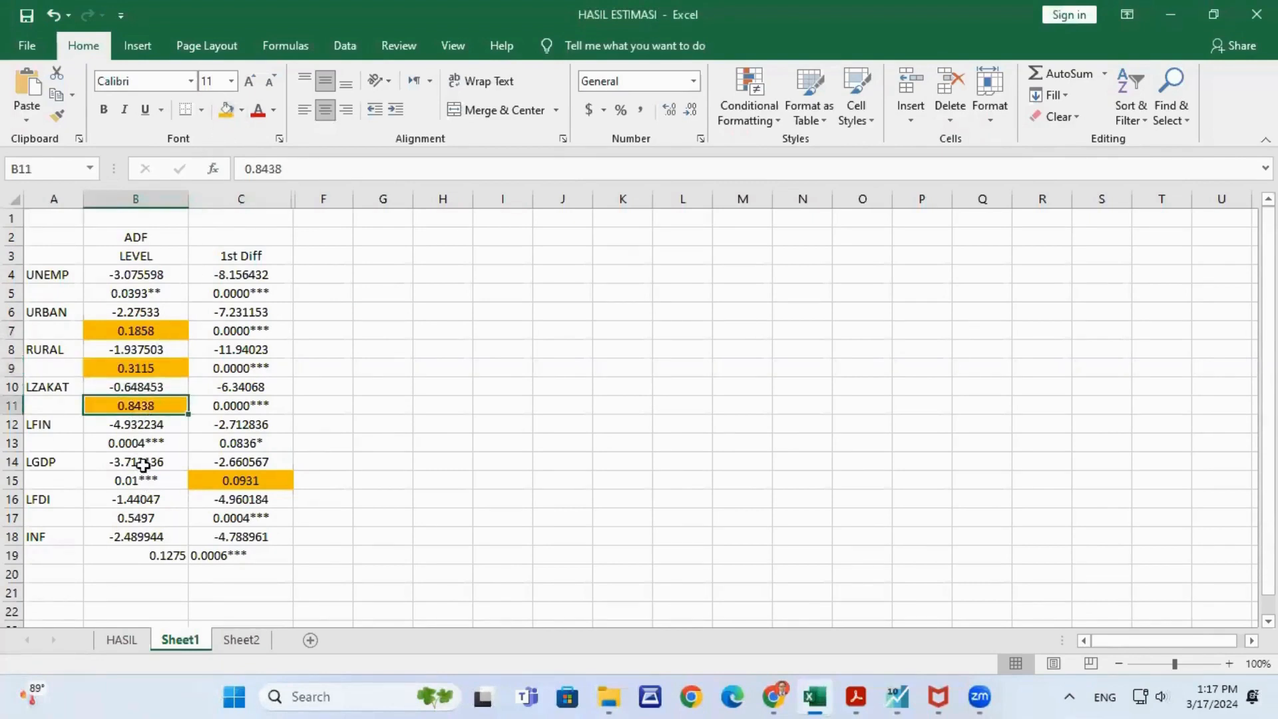
pyautogui.click(143, 520)
pyautogui.click(227, 112)
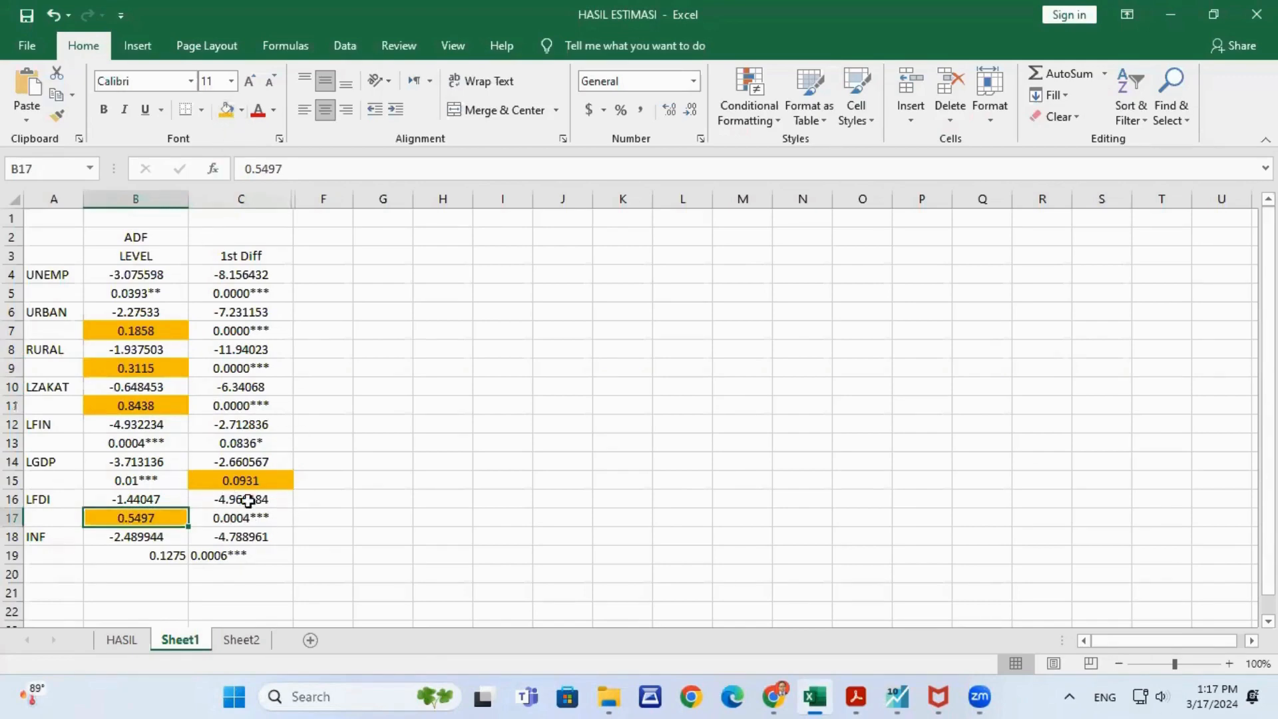
pyautogui.click(608, 480)
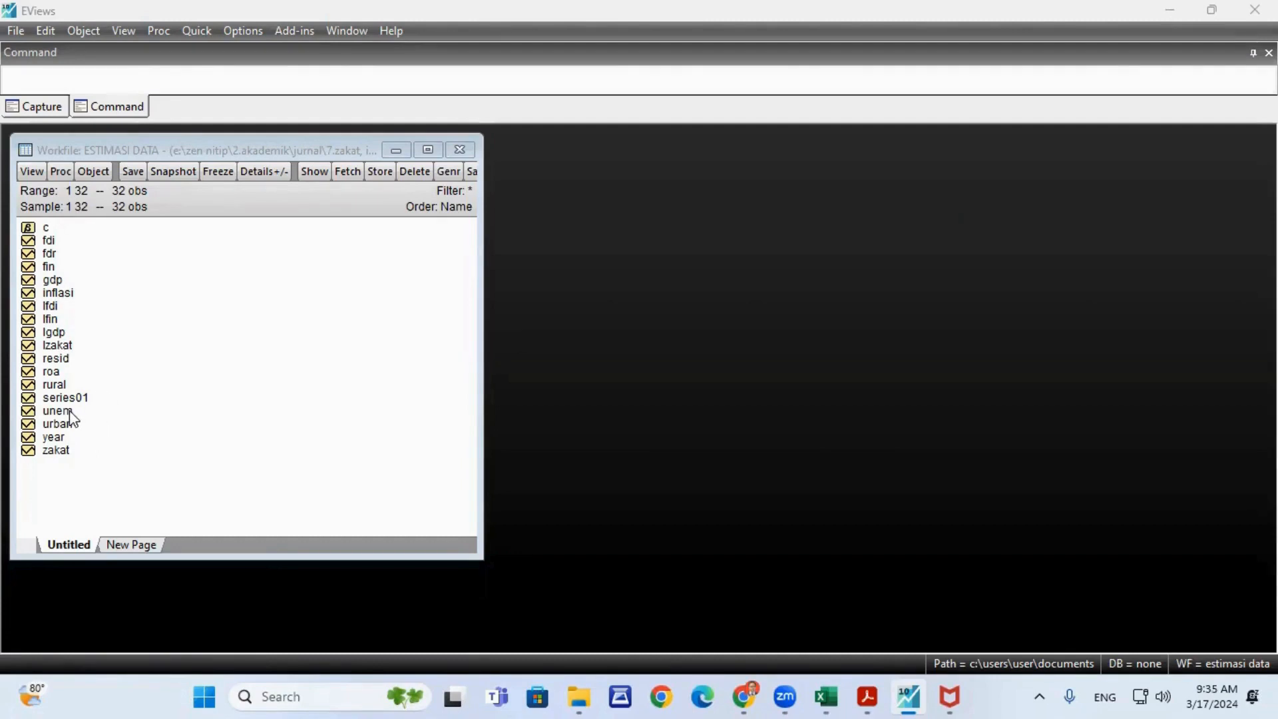
# Step: Select unem, lzakat, lfin, lgdp, lfdi and inflasi in that order, and open them as an equation
pyautogui.click(105, 411)
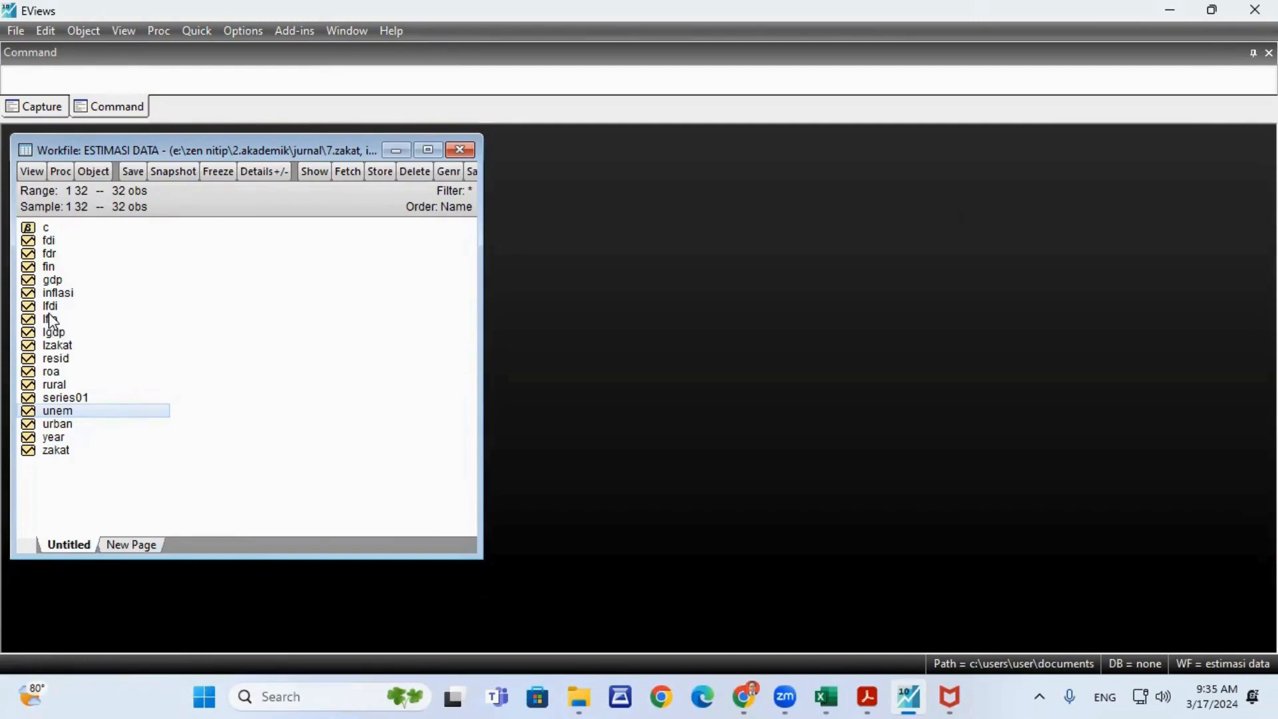
pyautogui.keyDown('ctrl'); pyautogui.click(61, 347); pyautogui.keyUp('ctrl')
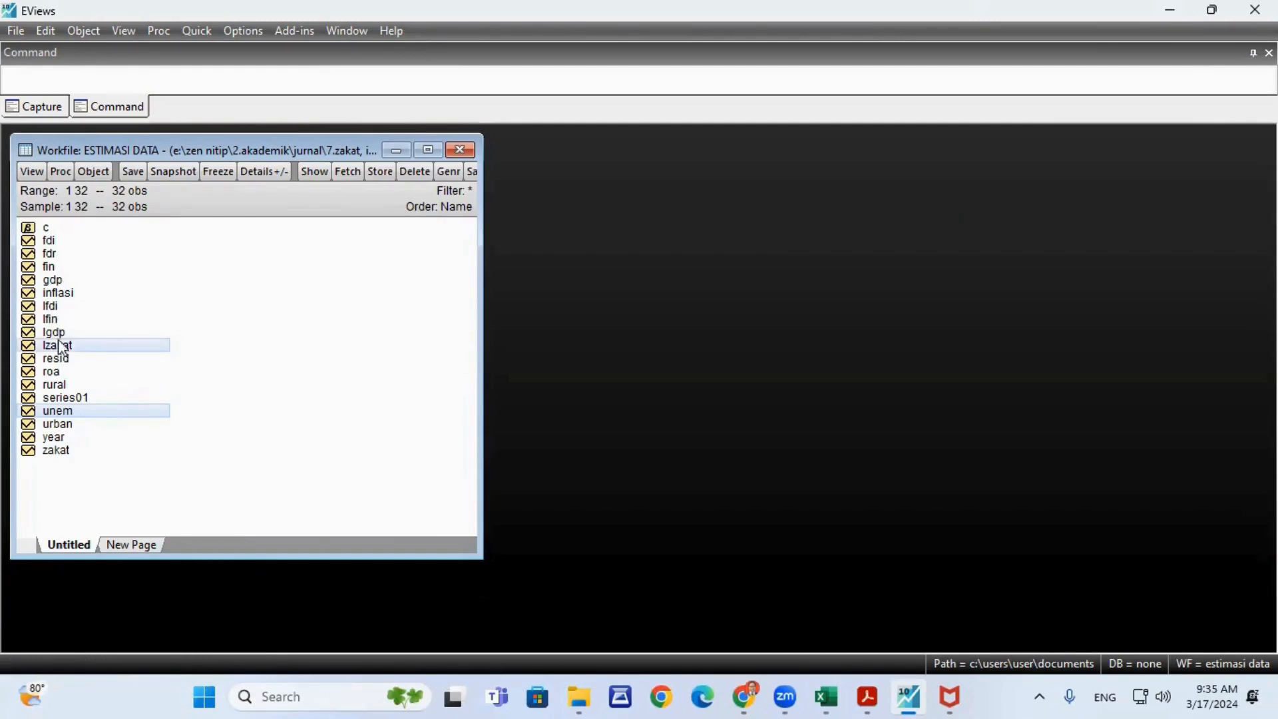
pyautogui.keyDown('ctrl'); pyautogui.click(56, 320); pyautogui.keyUp('ctrl')
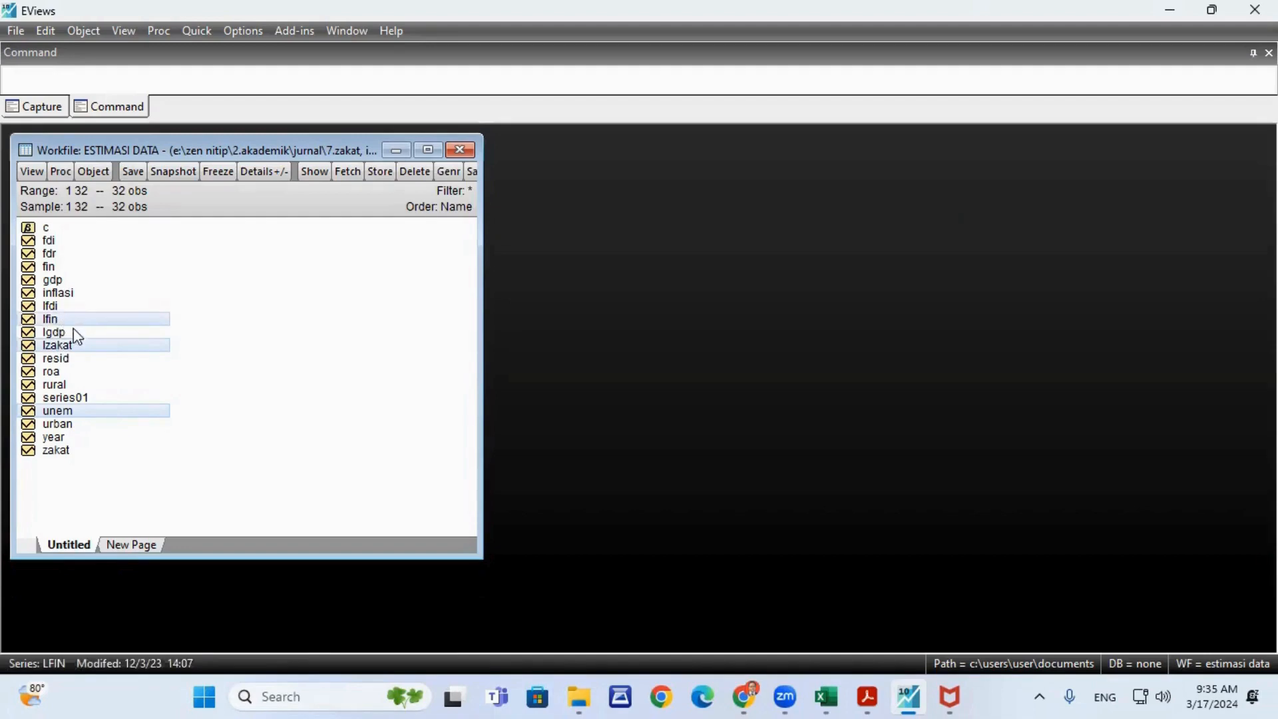
pyautogui.keyDown('ctrl'); pyautogui.click(64, 335); pyautogui.keyUp('ctrl')
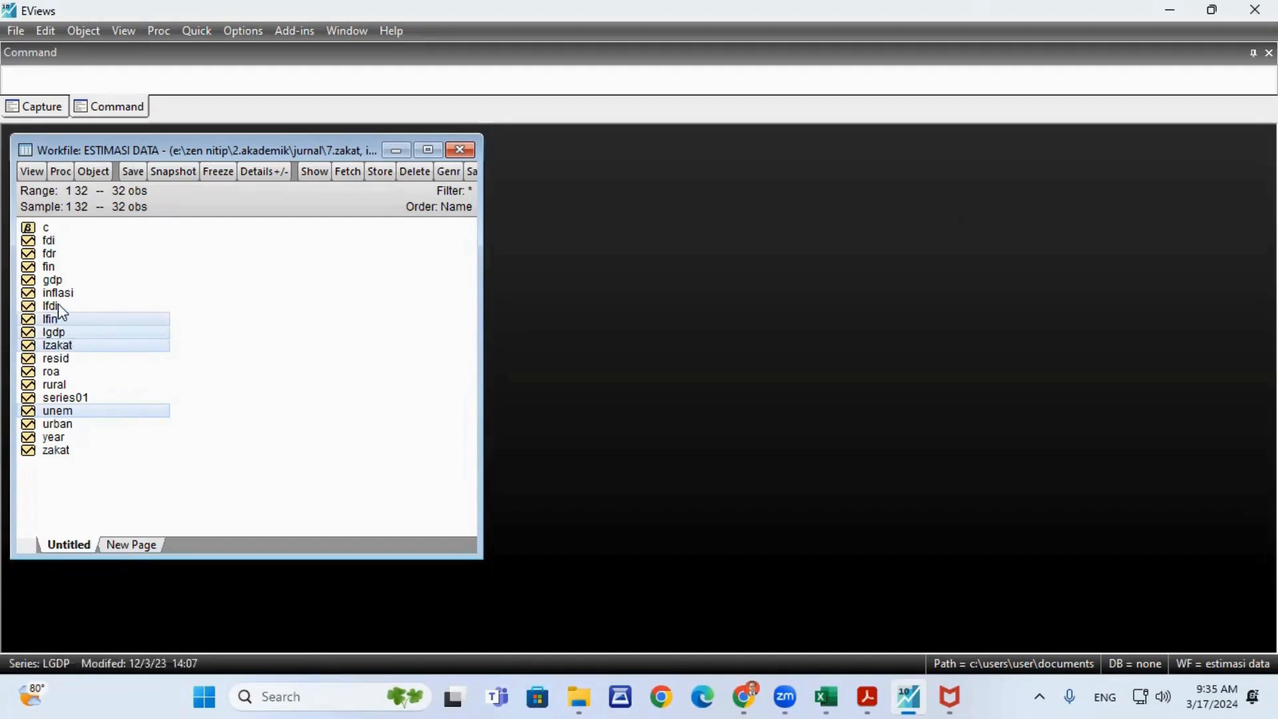
pyautogui.keyDown('ctrl'); pyautogui.click(58, 304); pyautogui.keyUp('ctrl')
pyautogui.keyDown('ctrl'); pyautogui.click(65, 295); pyautogui.keyUp('ctrl')
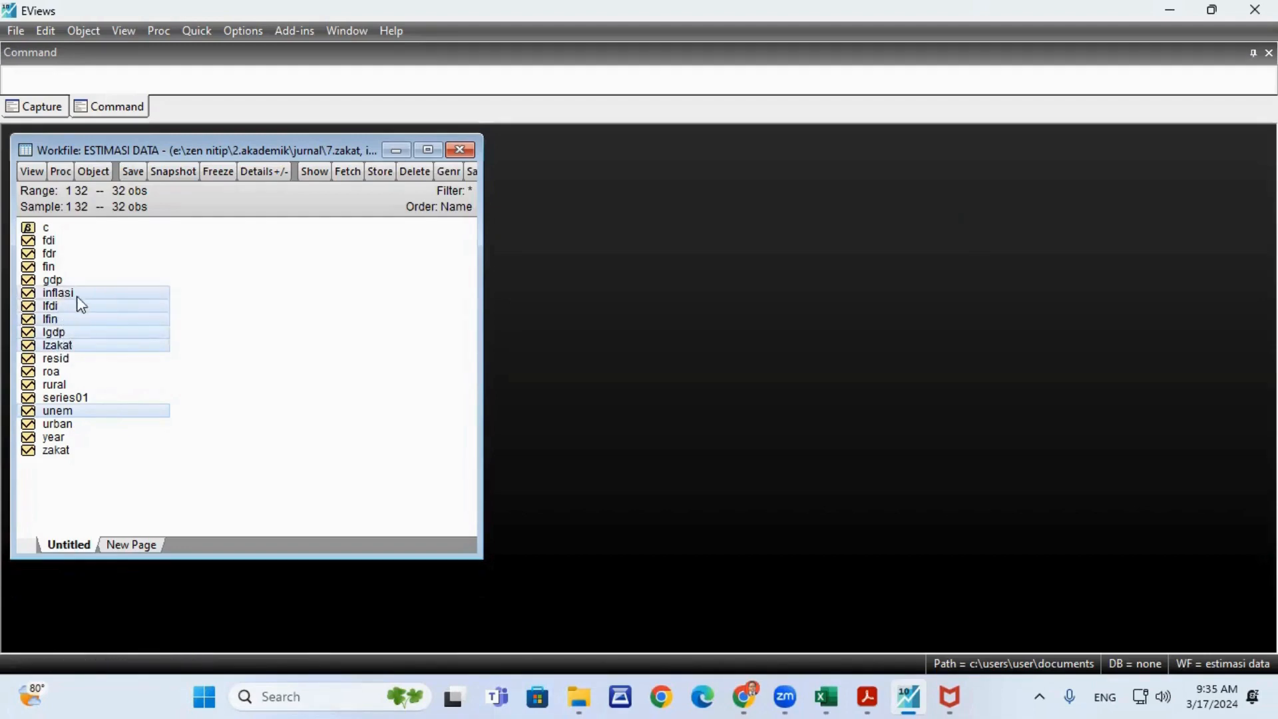
pyautogui.rightClick(86, 293)
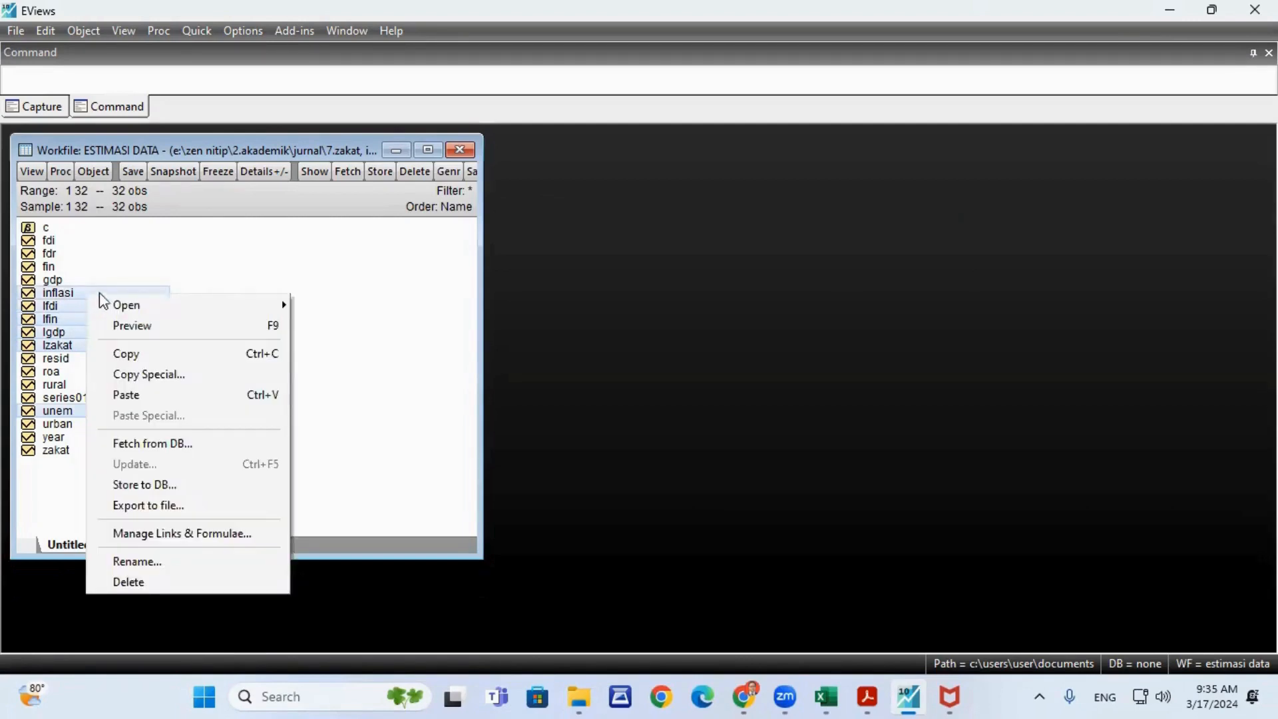
pyautogui.moveTo(122, 305)
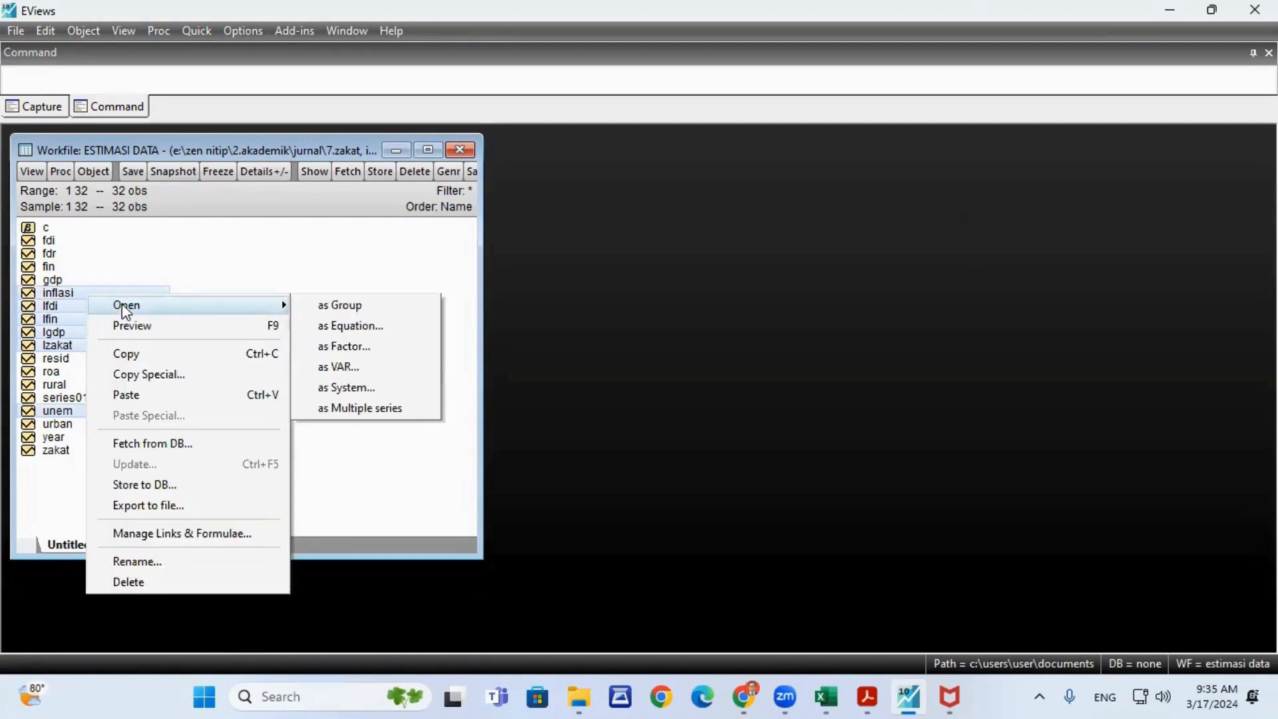
pyautogui.click(369, 327)
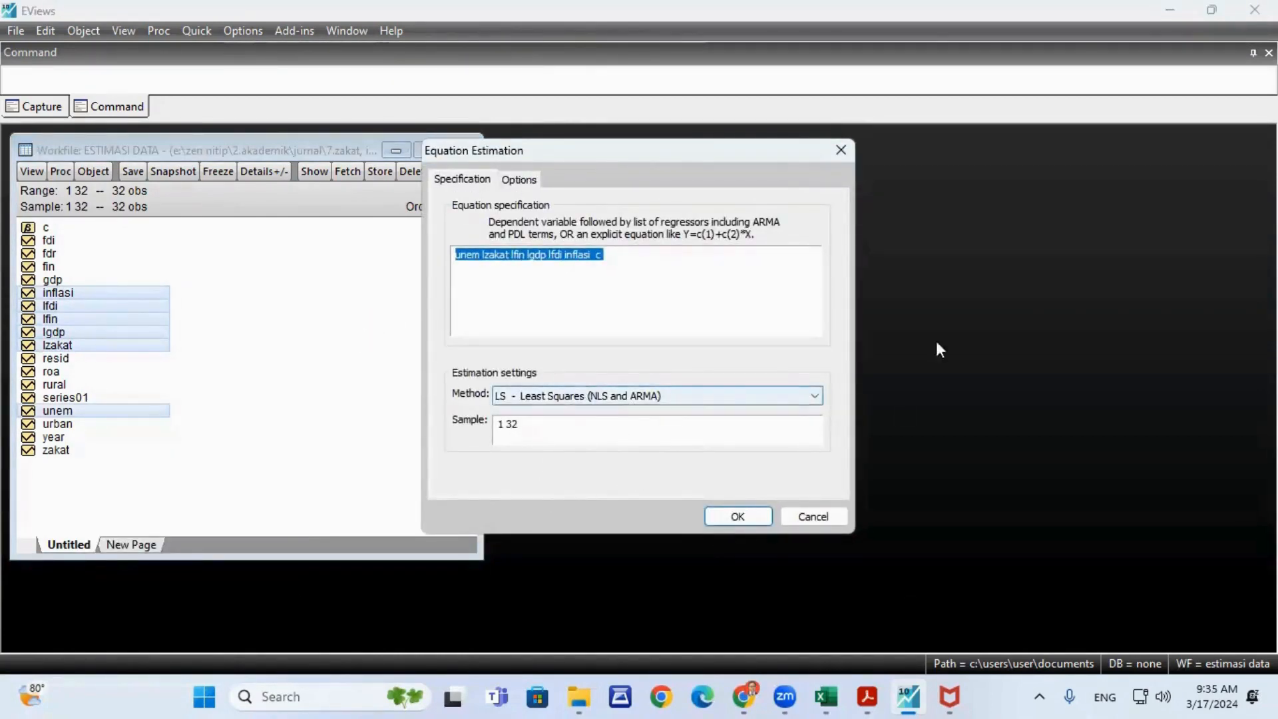
# Step: Estimate the equation with the ARDL method, using max lags of 1 for both the dependent variable and regressors, and review the output
pyautogui.click(818, 400)
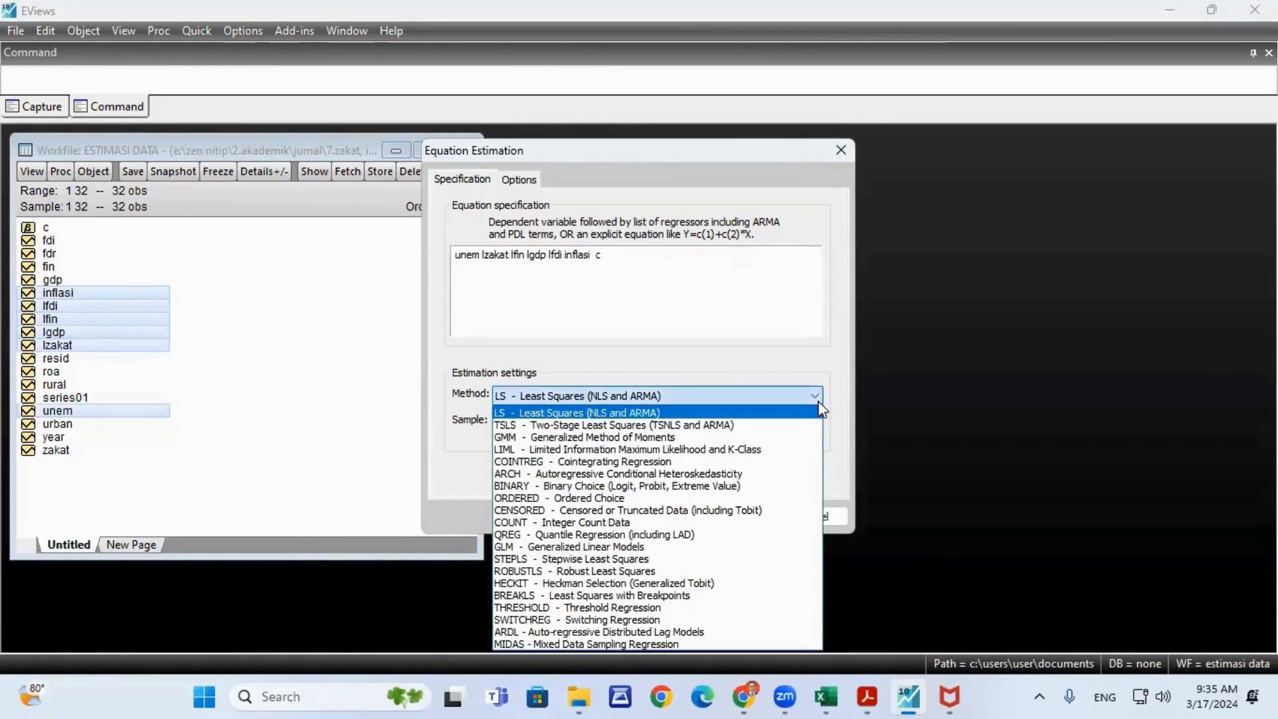
pyautogui.click(613, 631)
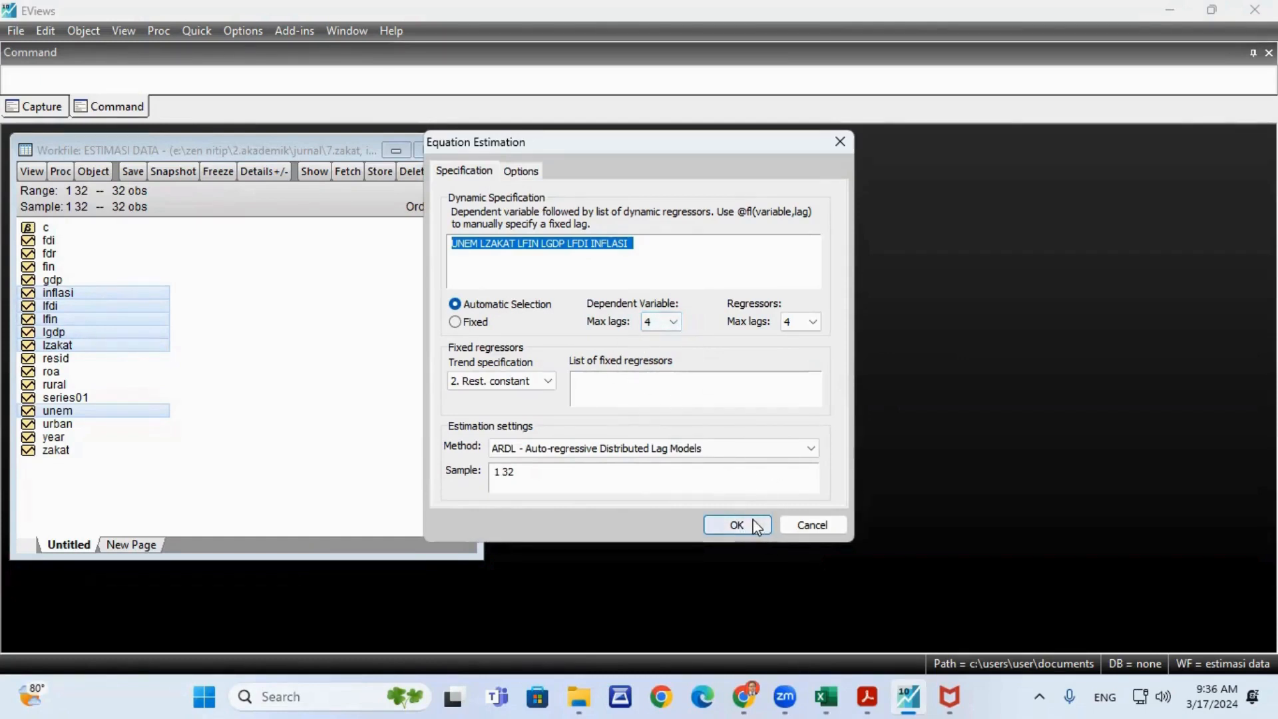
pyautogui.click(677, 331)
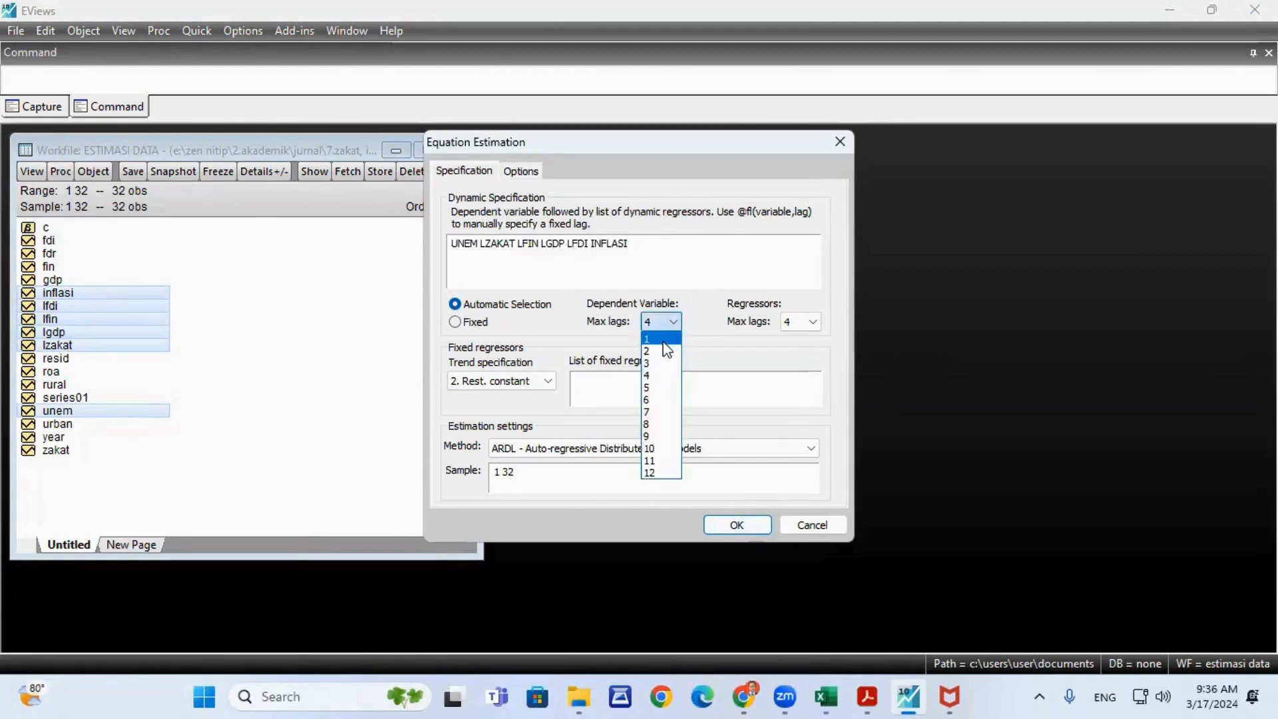
pyautogui.click(659, 338)
pyautogui.click(803, 322)
pyautogui.click(801, 347)
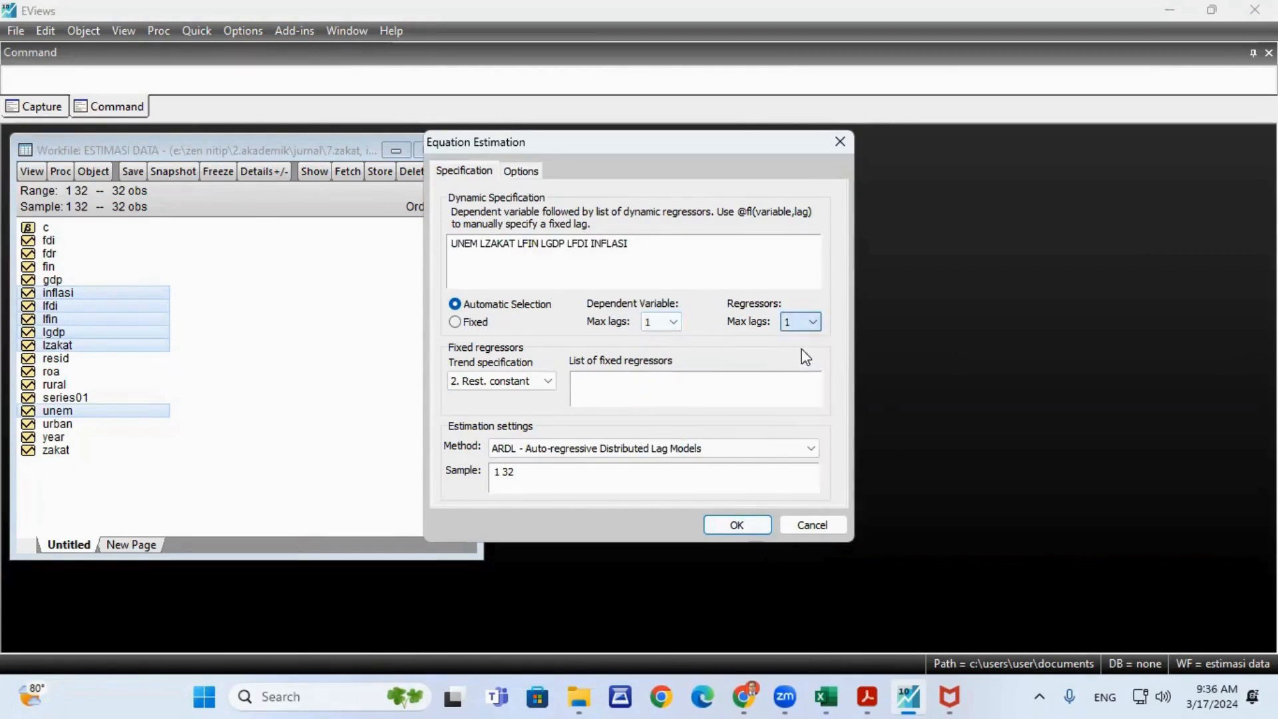
pyautogui.click(737, 528)
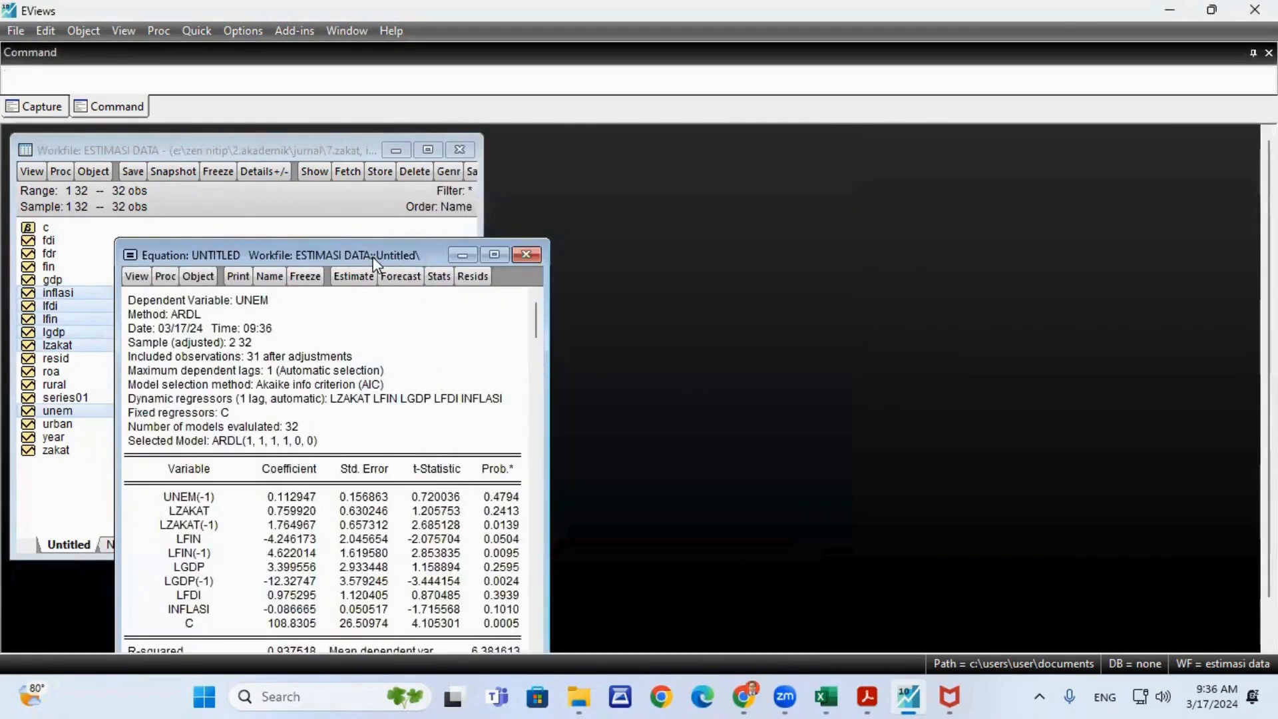
pyautogui.moveTo(374, 261); pyautogui.dragTo(576, 179)
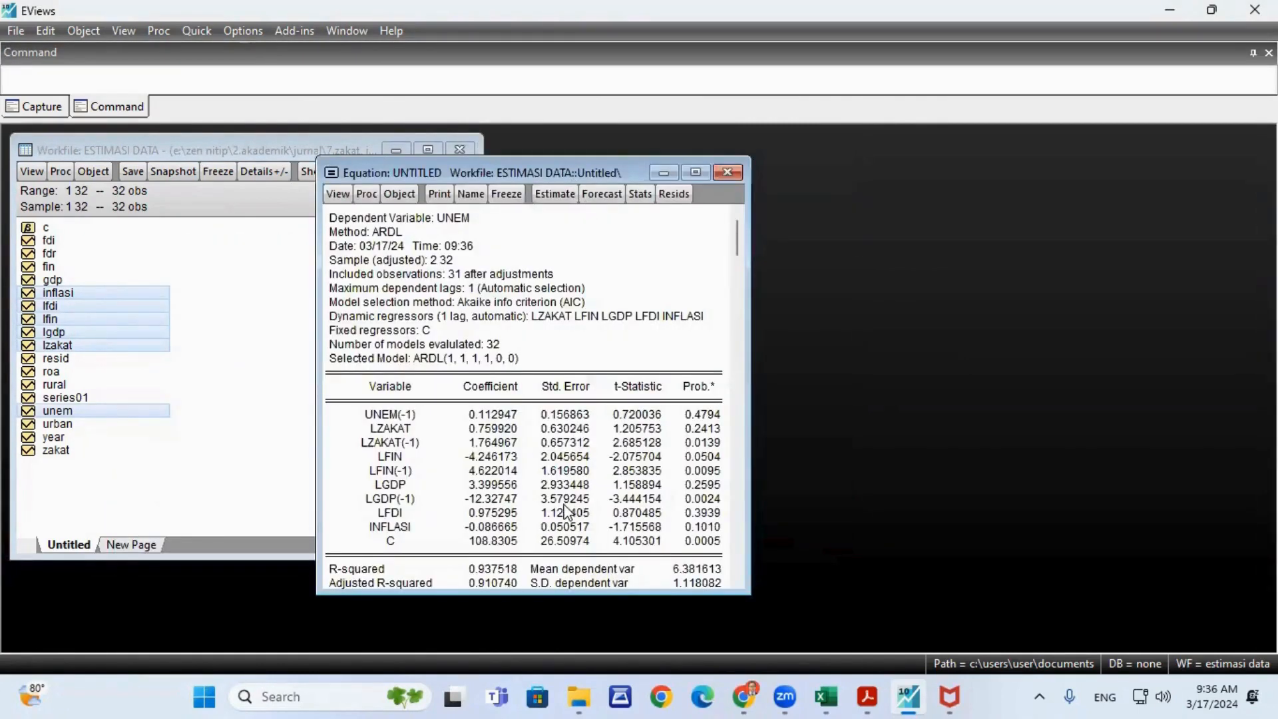
pyautogui.scroll(-1, 564, 511)
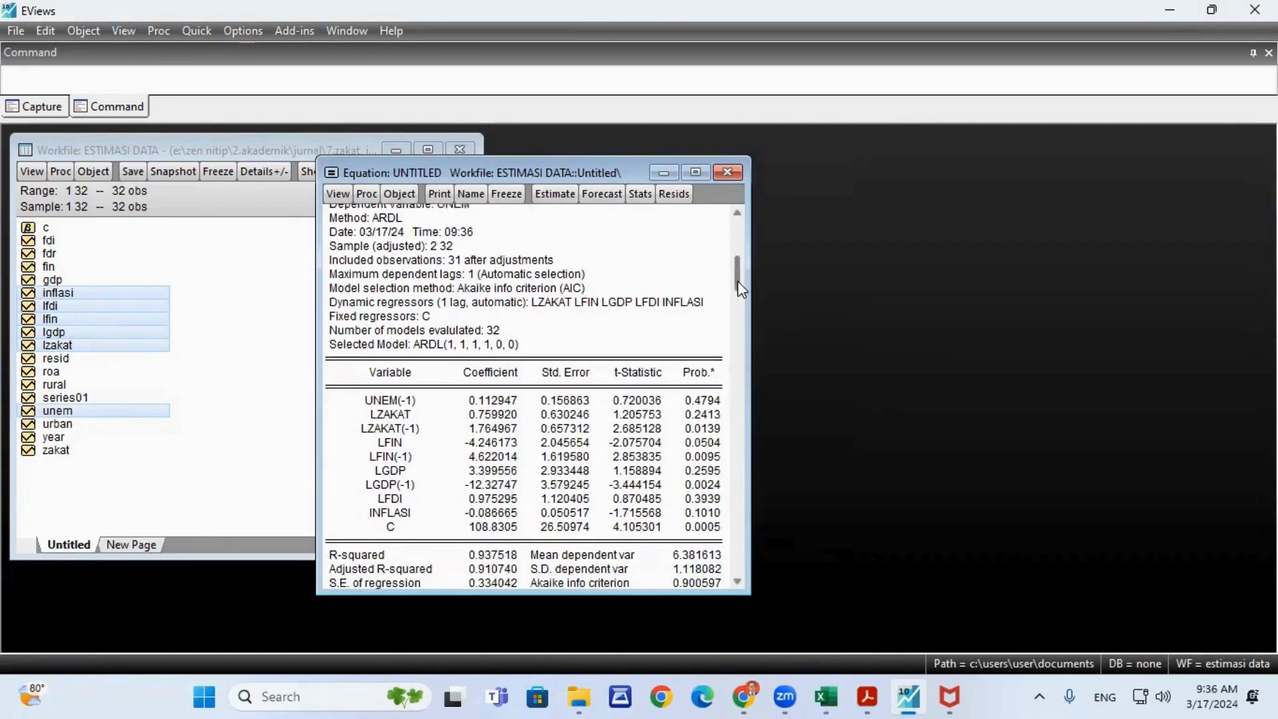
pyautogui.moveTo(738, 286); pyautogui.dragTo(739, 228)
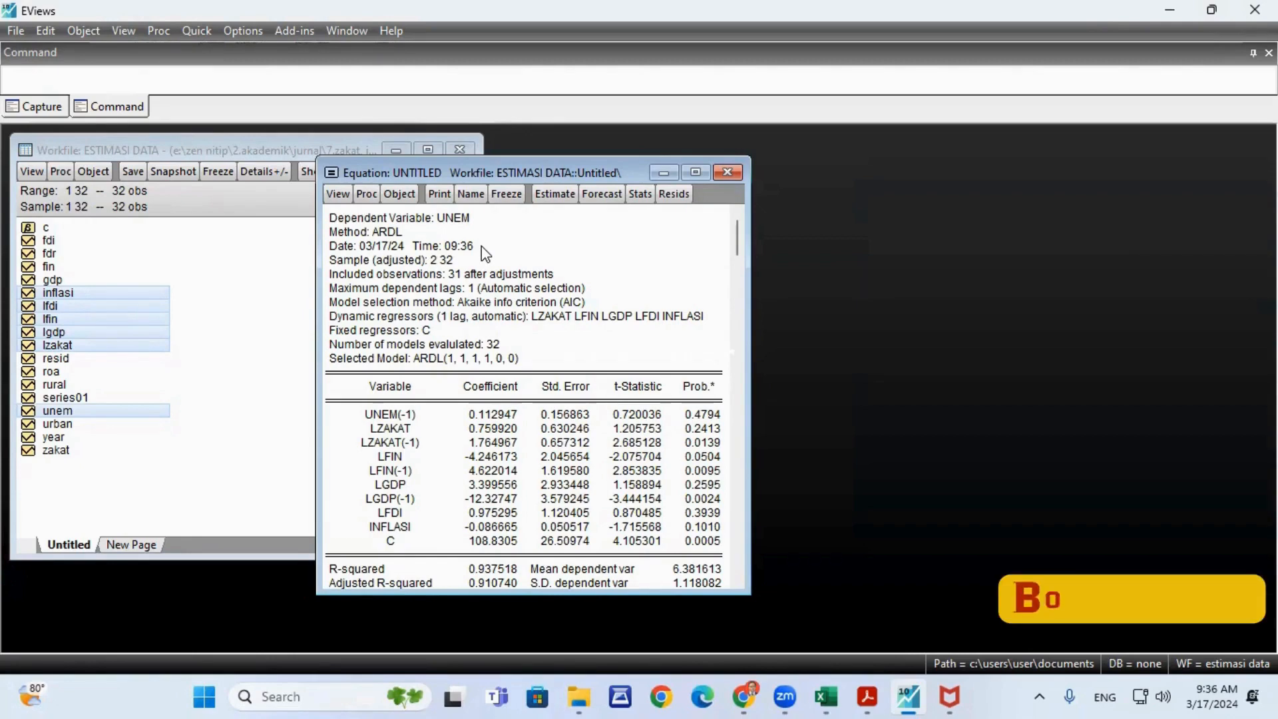
# Step: Run the Long Run Form and Bounds Test on the estimated ARDL equation
pyautogui.click(339, 194)
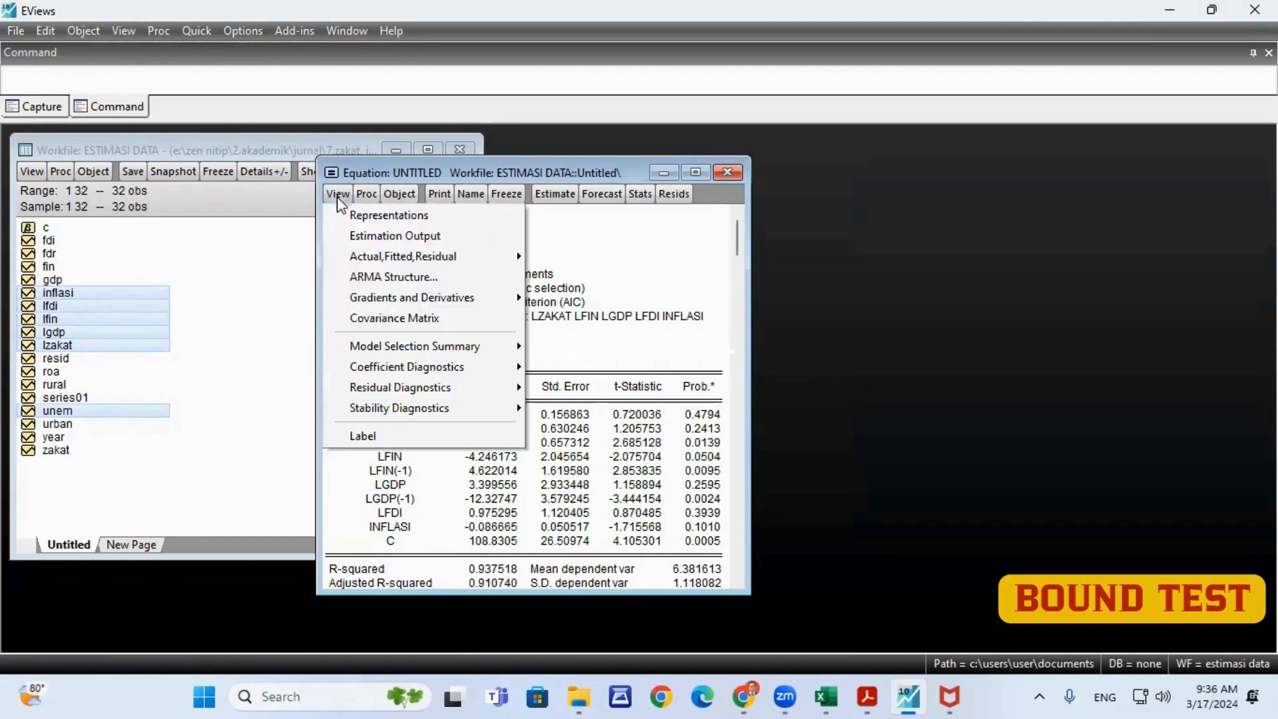
pyautogui.moveTo(370, 397)
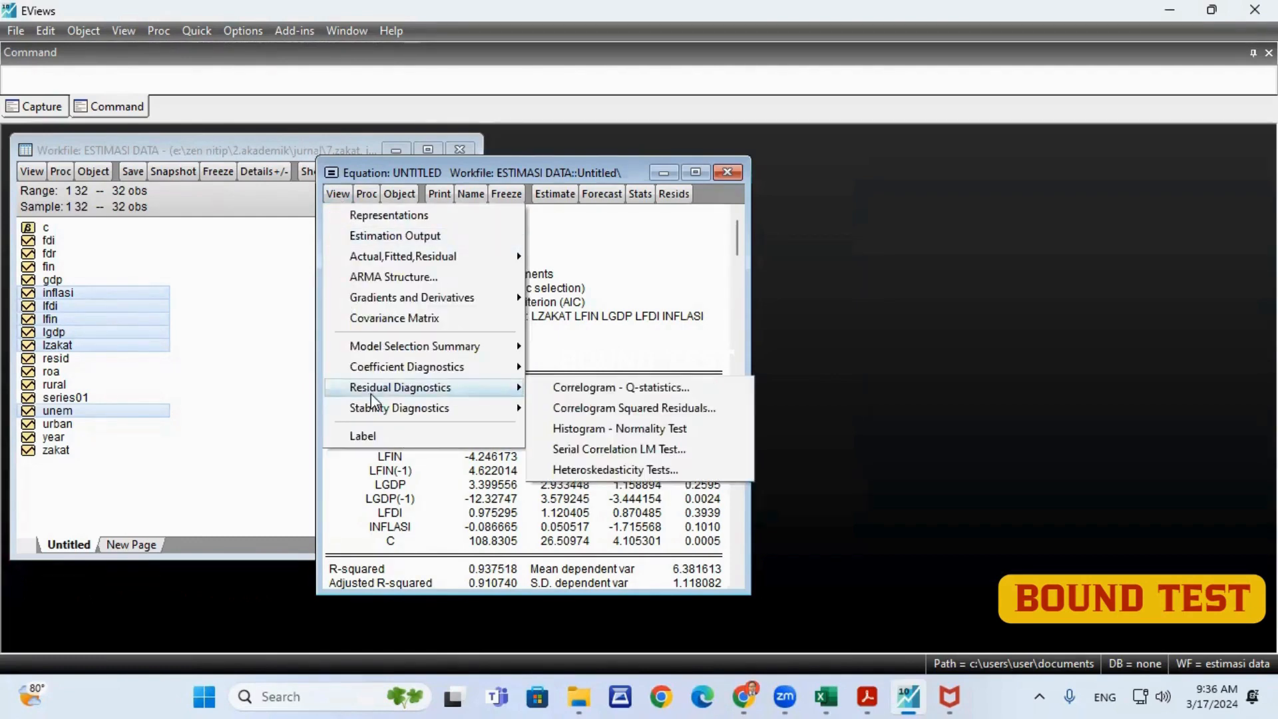
pyautogui.moveTo(389, 375)
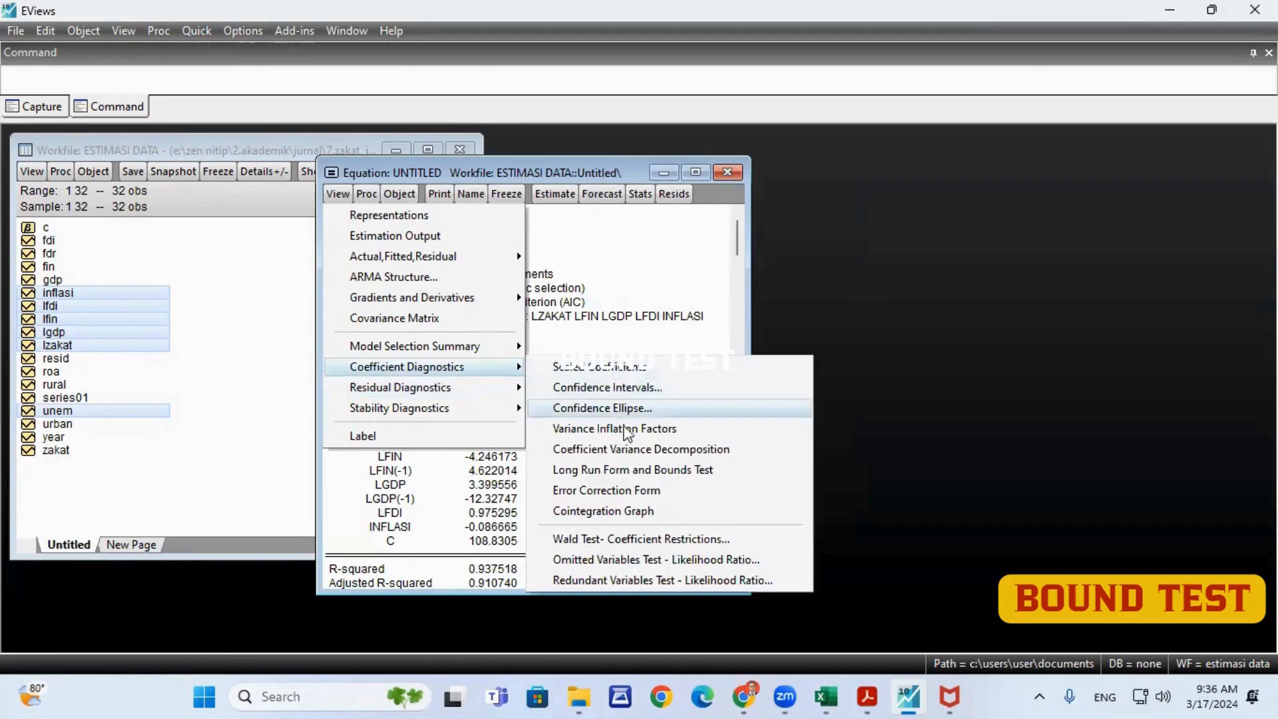
pyautogui.click(634, 472)
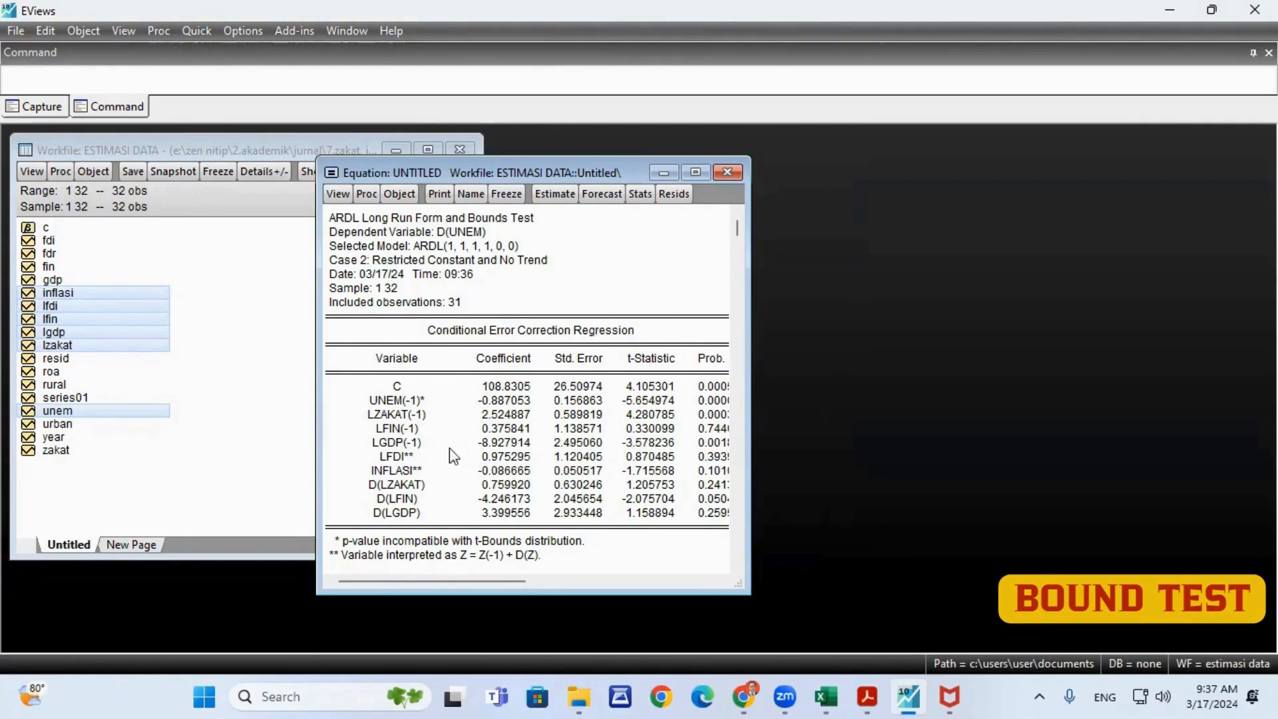
# Step: Compare the F-Bounds Test statistic with the I(0) and I(1) critical values for the finite samples, and review the Levels Equation
pyautogui.scroll(-5, 511, 445)
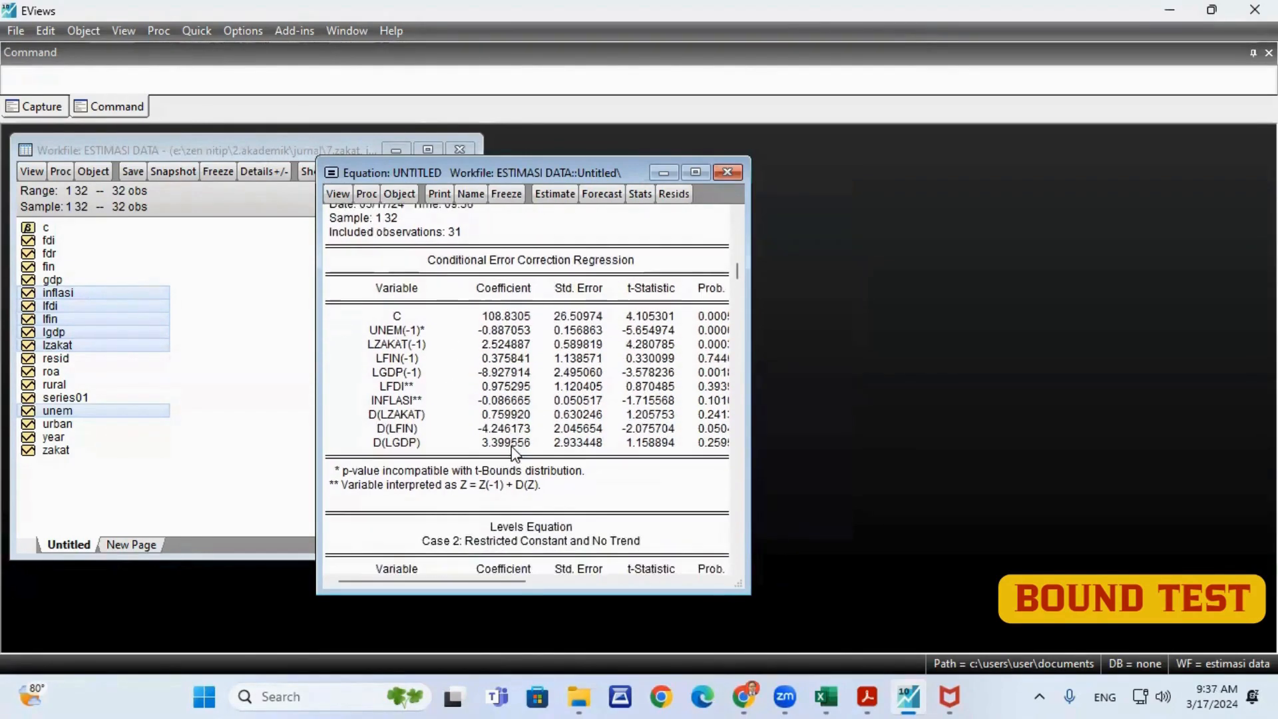
pyautogui.scroll(-3, 513, 458)
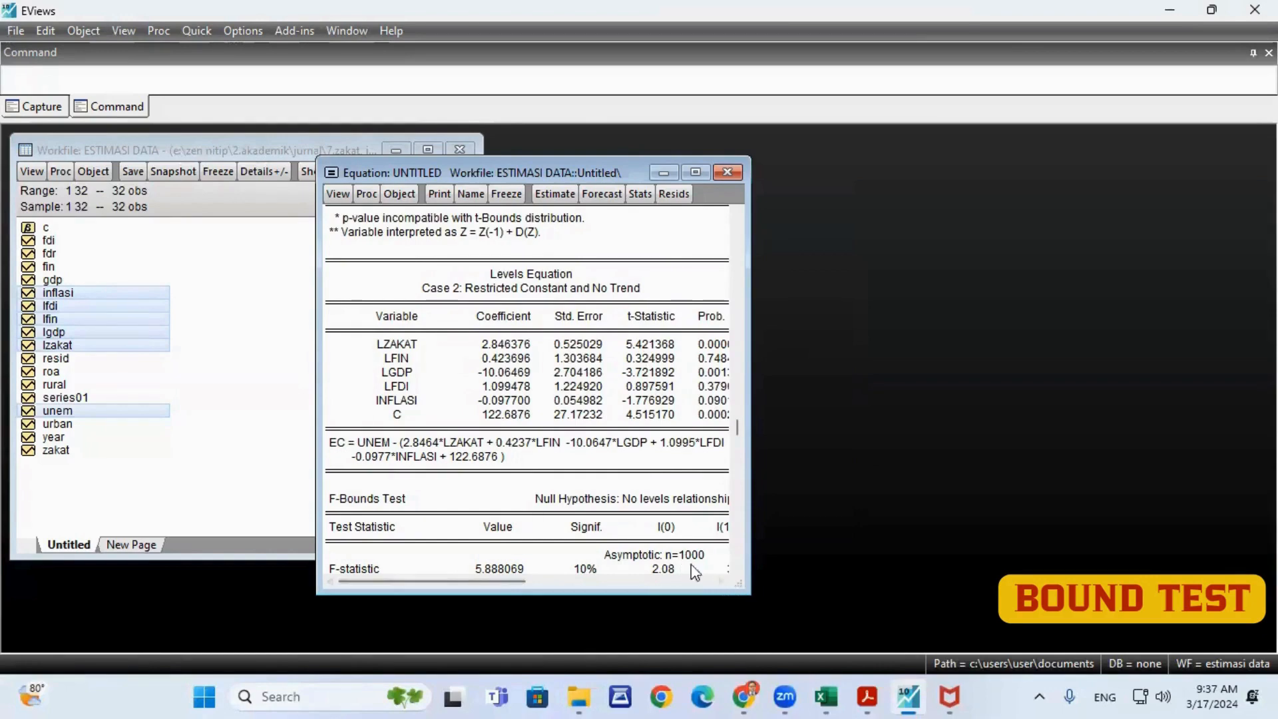
pyautogui.scroll(-2, 428, 483)
pyautogui.scroll(-4, 427, 487)
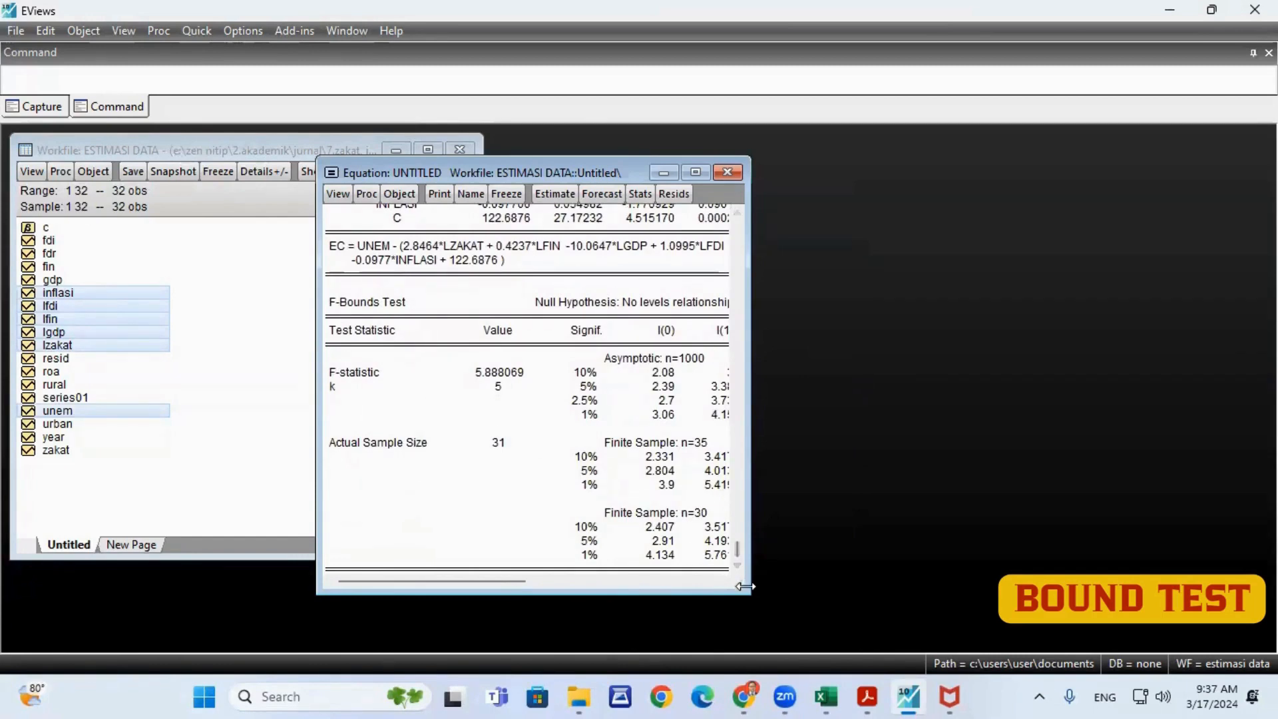
pyautogui.moveTo(744, 586); pyautogui.dragTo(794, 585)
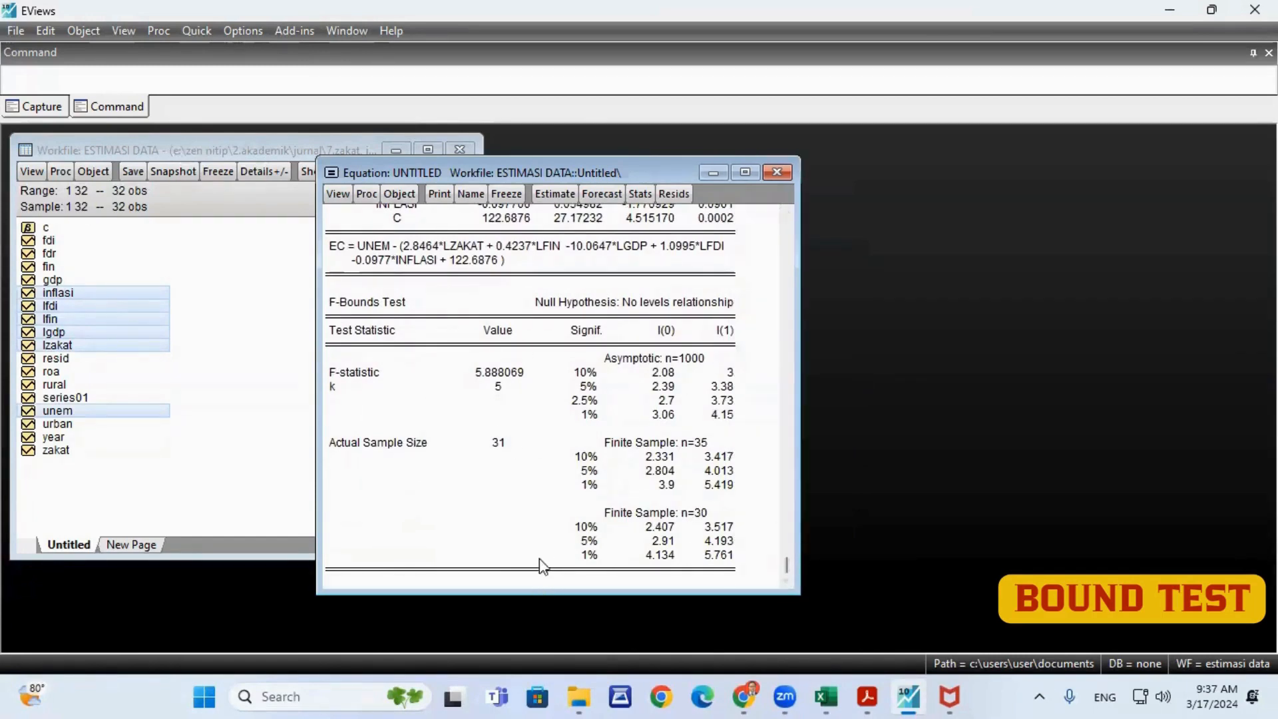
pyautogui.click(543, 482)
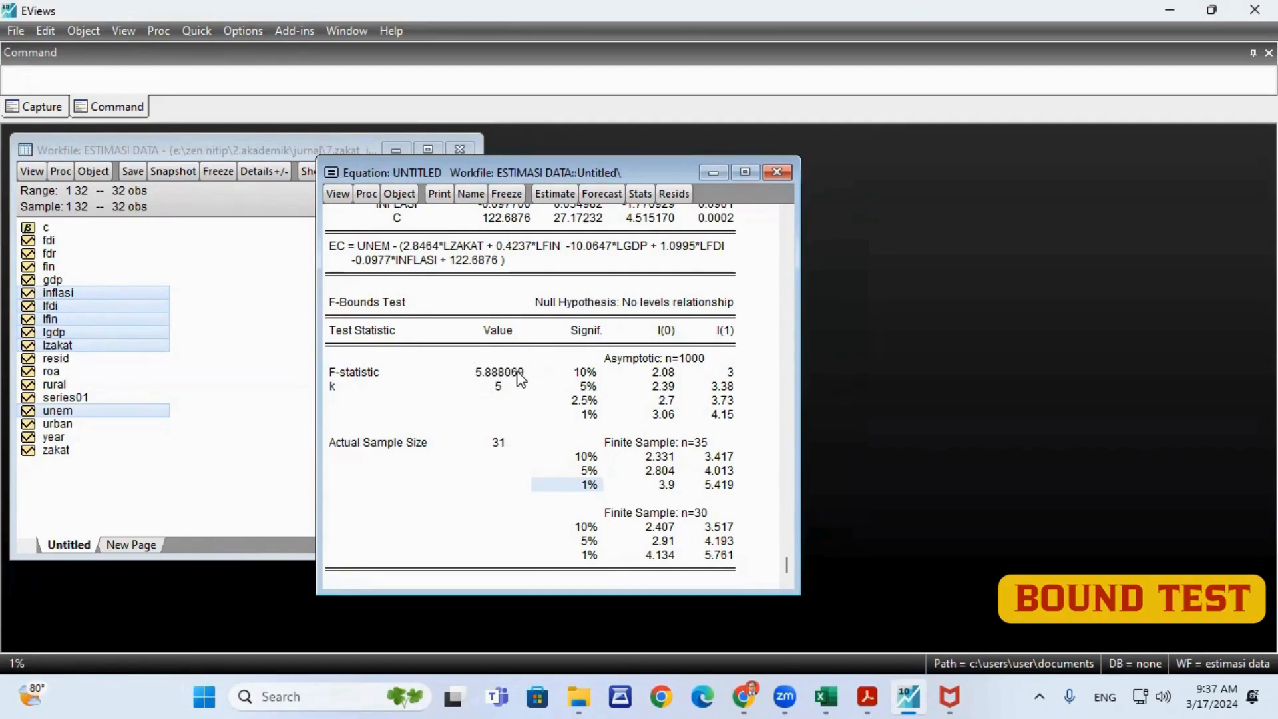
pyautogui.click(658, 458)
pyautogui.click(716, 458)
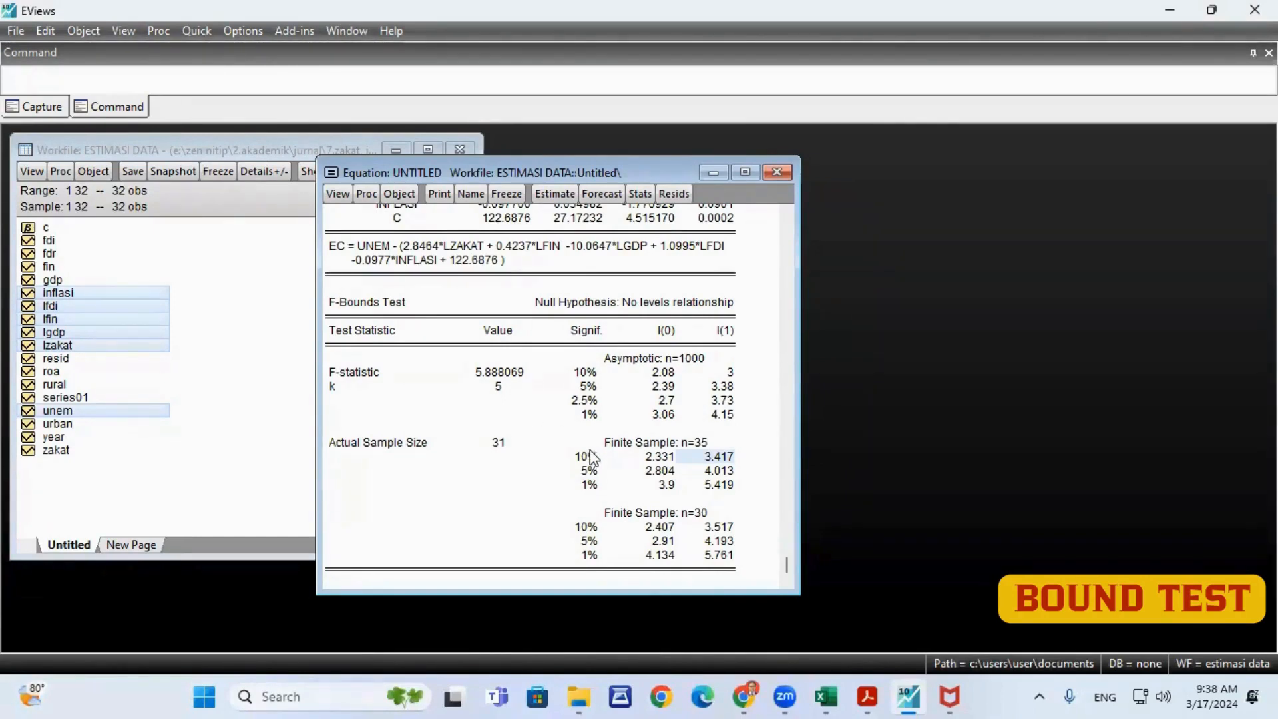
pyautogui.click(509, 376)
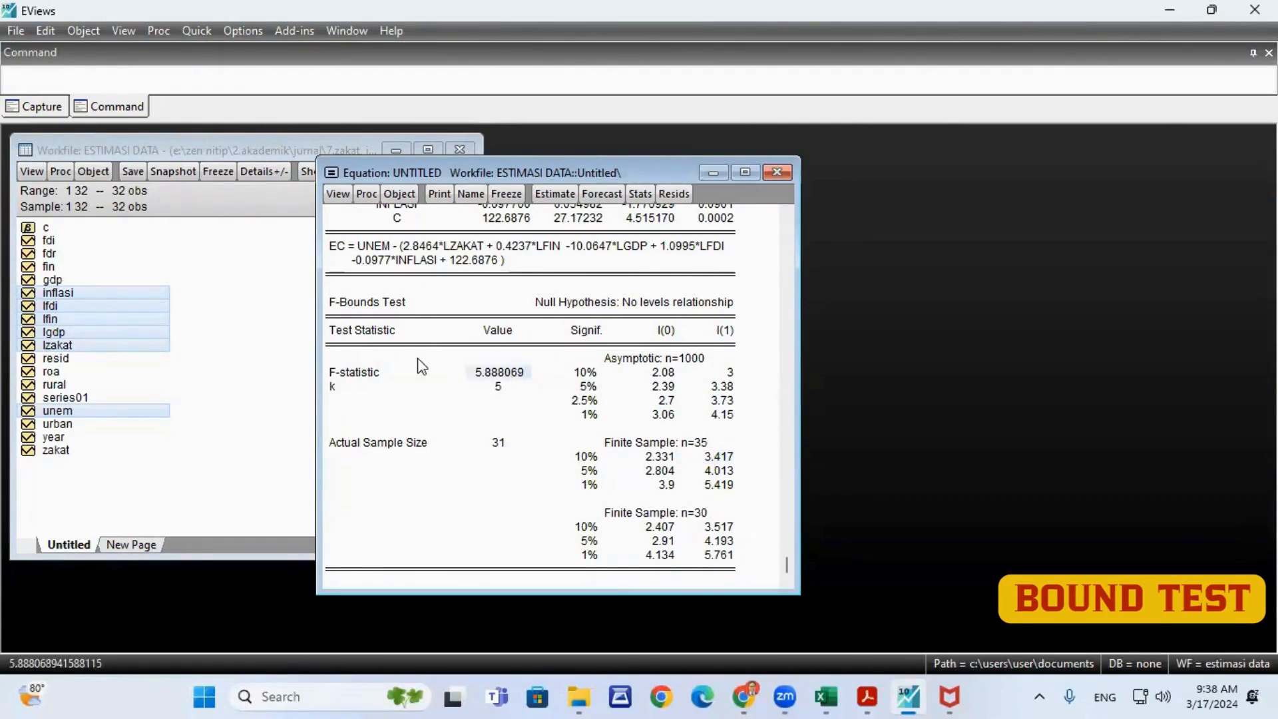
pyautogui.click(727, 529)
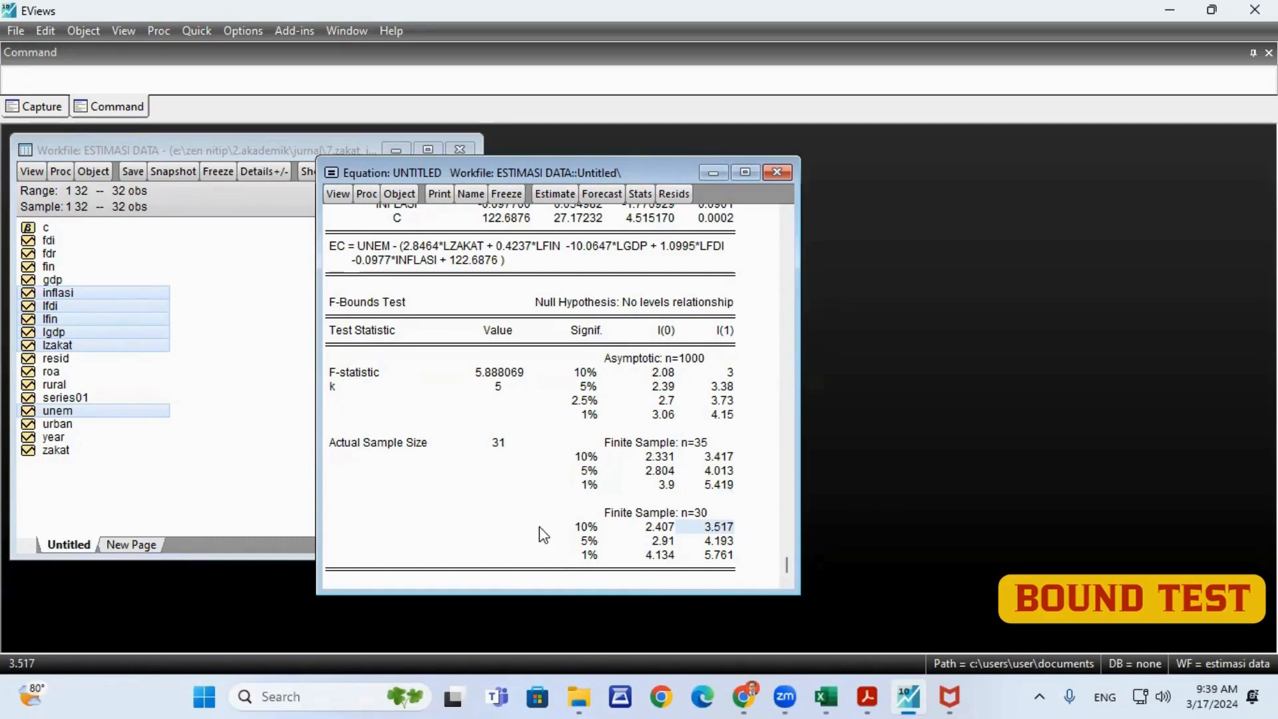
pyautogui.scroll(5, 543, 533)
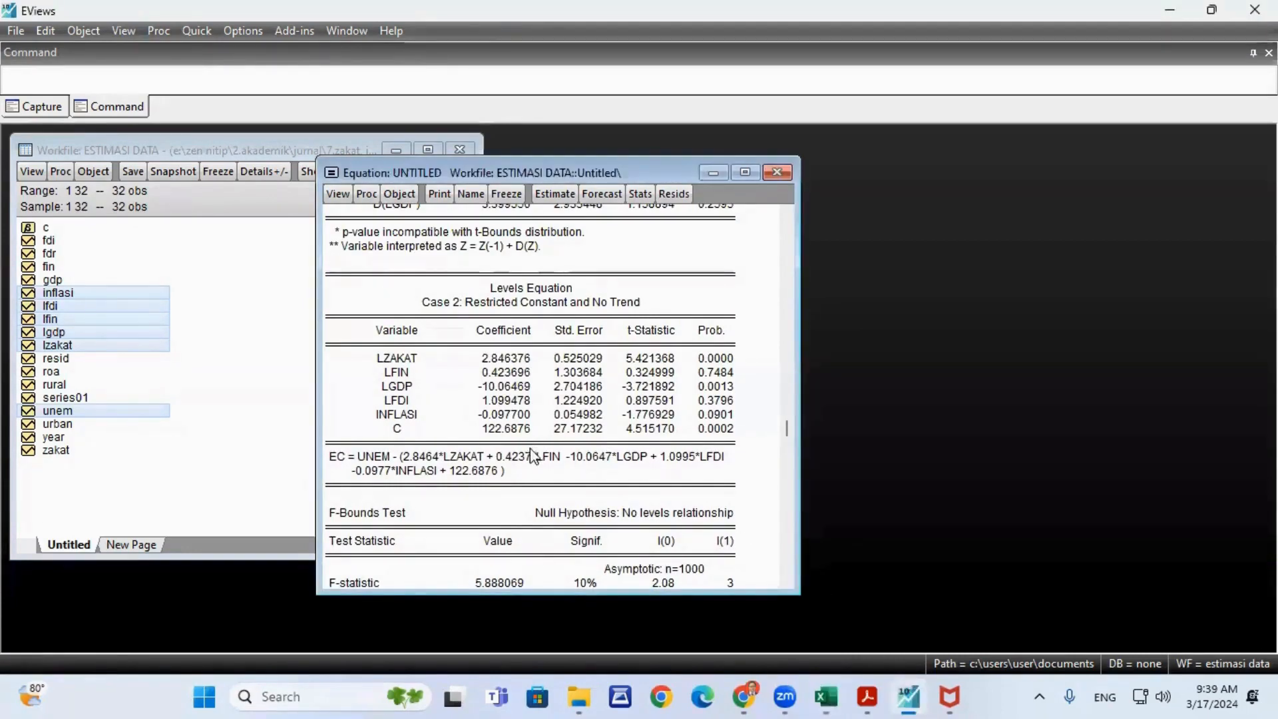
# Step: Run the Serial Correlation LM Test on the ARDL equation's residuals with 2 lags included
pyautogui.click(339, 194)
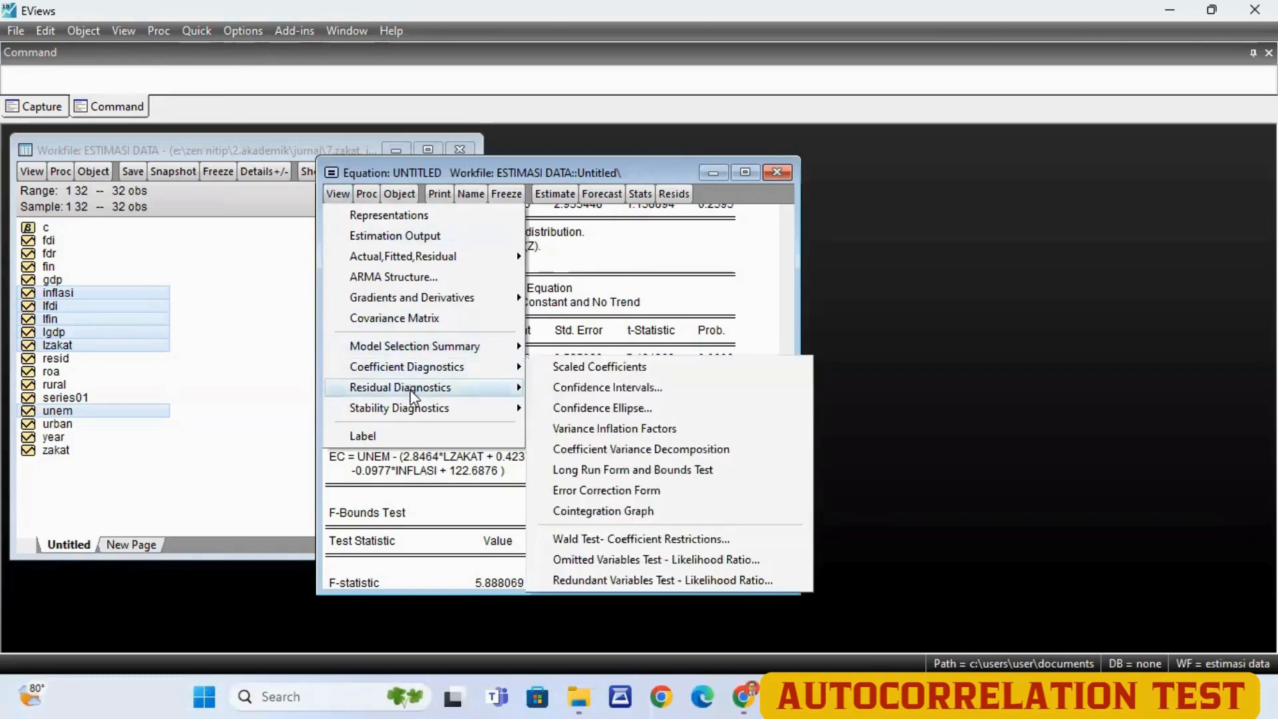
pyautogui.moveTo(412, 390)
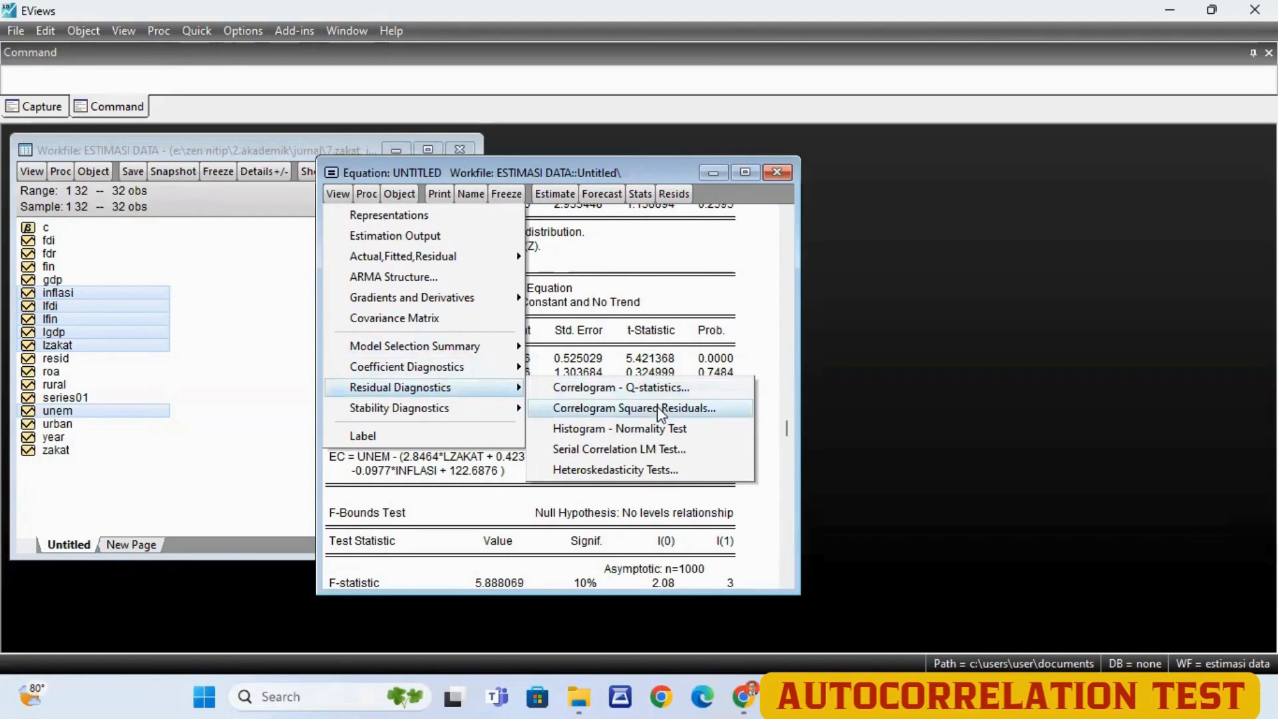
pyautogui.click(601, 451)
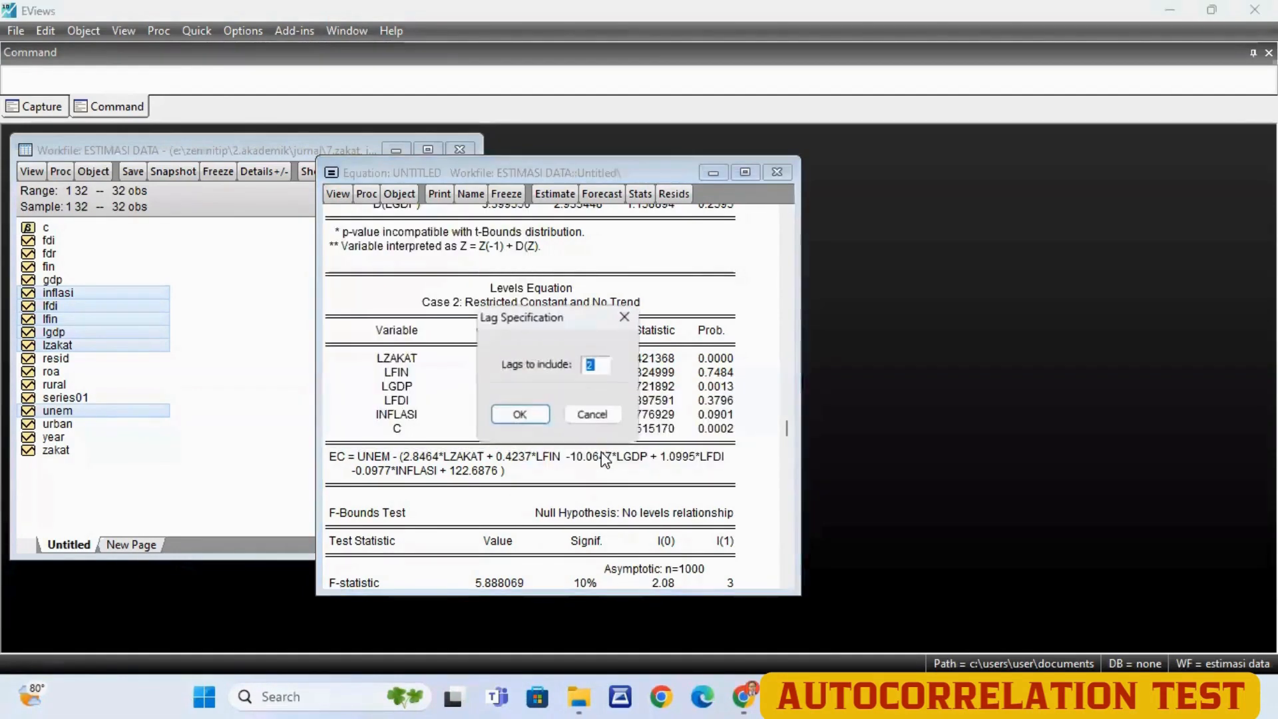
pyautogui.click(521, 415)
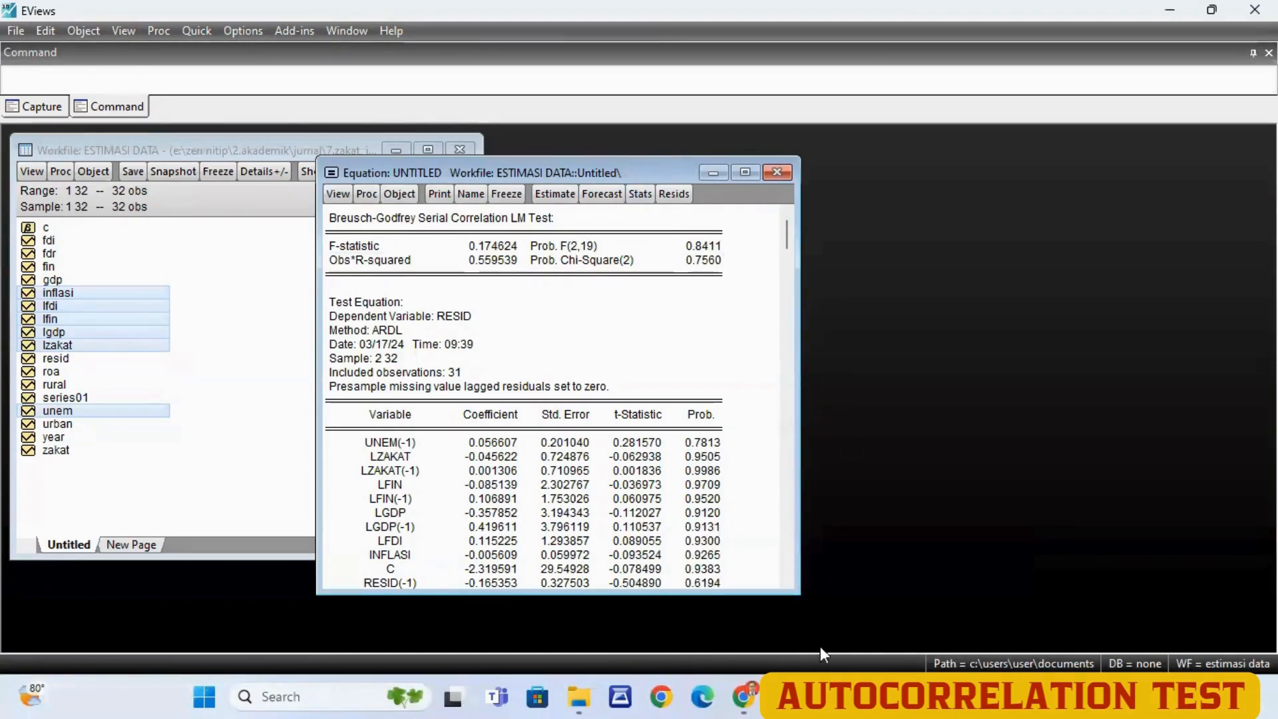
# Step: Switch to the HASIL ESTIMASI workbook in Excel and examine the Breusch-Godfrey Serial Correlation LM Test results on the HASIL sheet
pyautogui.moveTo(818, 662)
pyautogui.click(738, 631)
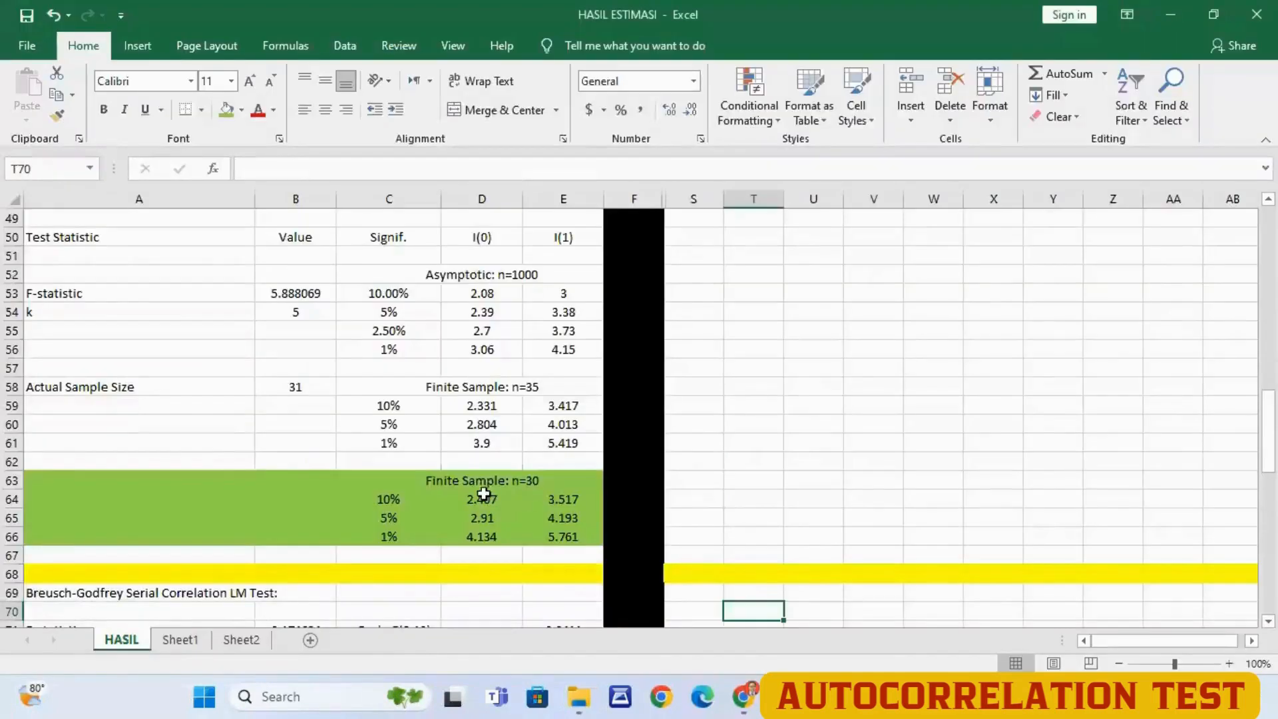
pyautogui.scroll(-6, 314, 488)
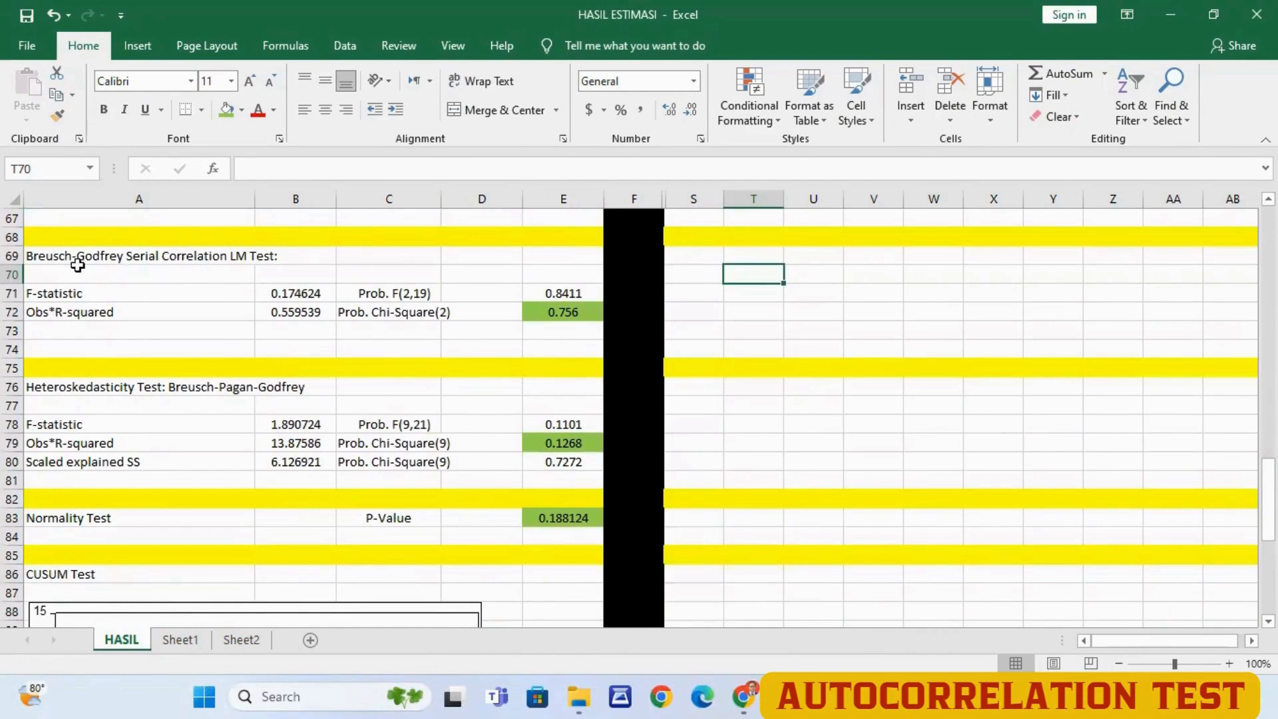
# Step: Check the F-statistic and Obs*R-squared rows of the Breusch-Godfrey LM test, focusing on the Prob. Chi-Square(2) value in cell E72
pyautogui.moveTo(86, 294); pyautogui.dragTo(565, 318)
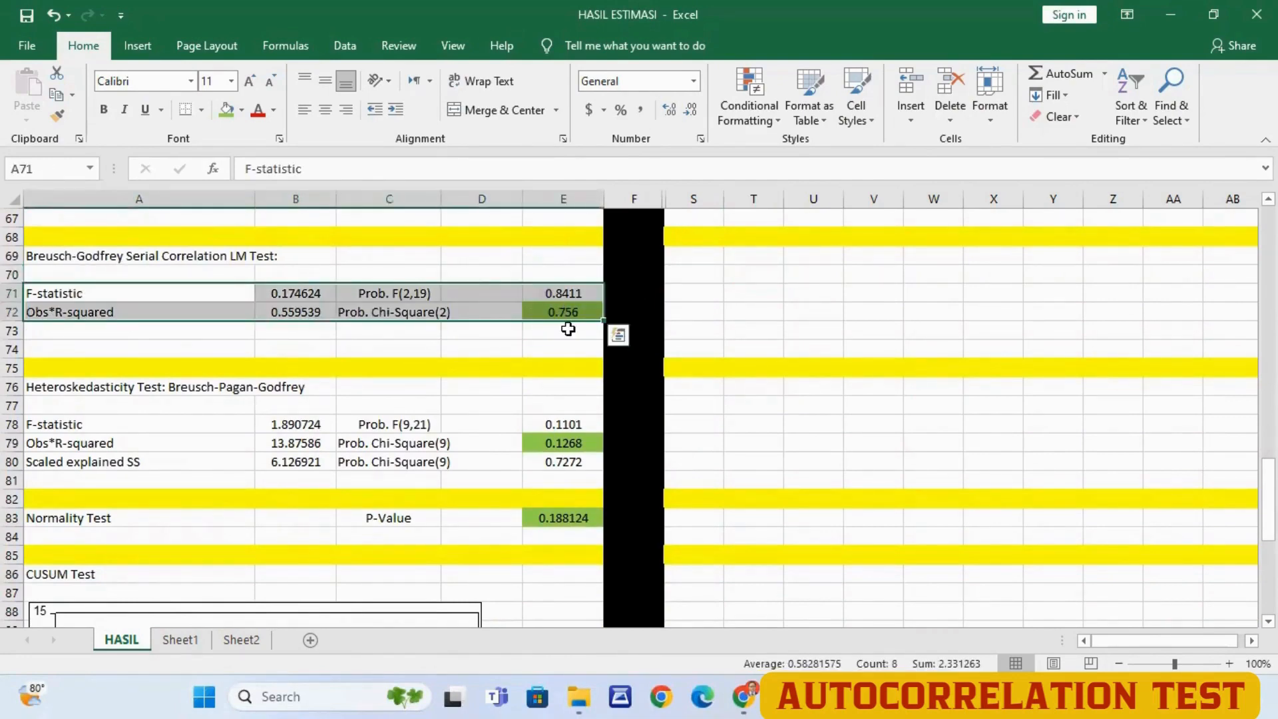
pyautogui.click(546, 336)
pyautogui.click(563, 313)
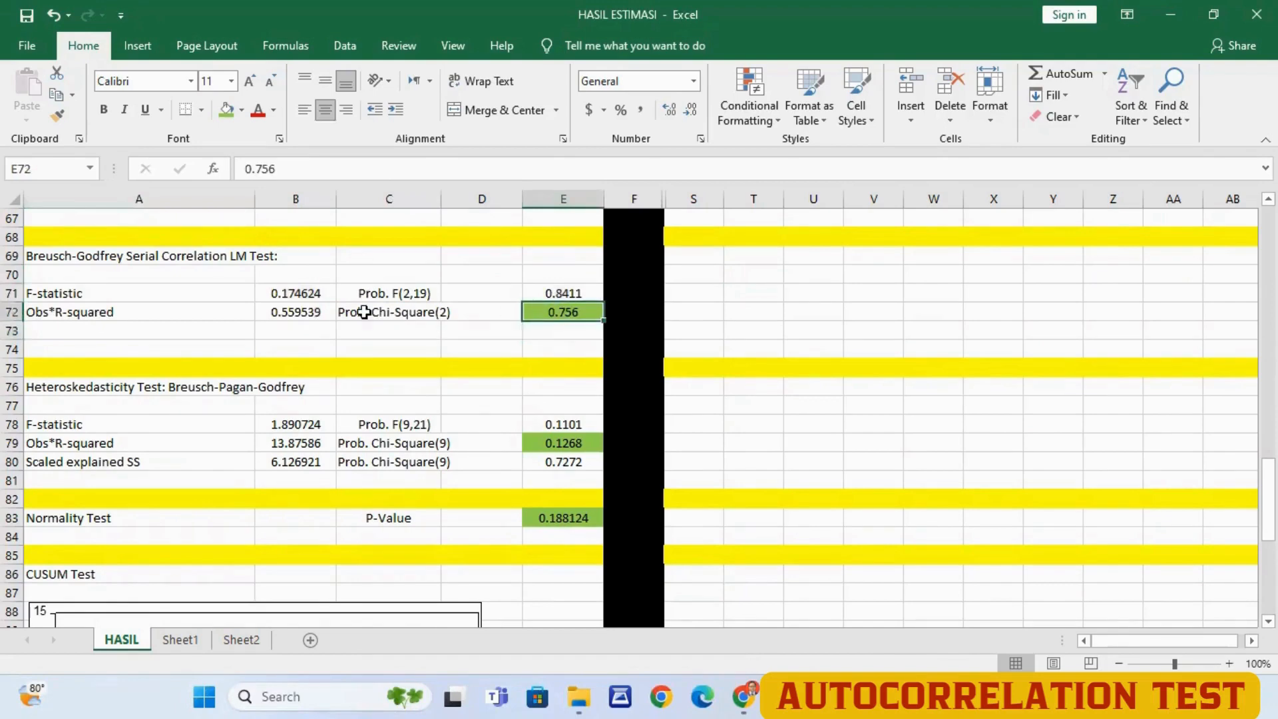
pyautogui.click(525, 345)
pyautogui.click(543, 315)
pyautogui.click(582, 349)
pyautogui.click(576, 314)
pyautogui.click(575, 344)
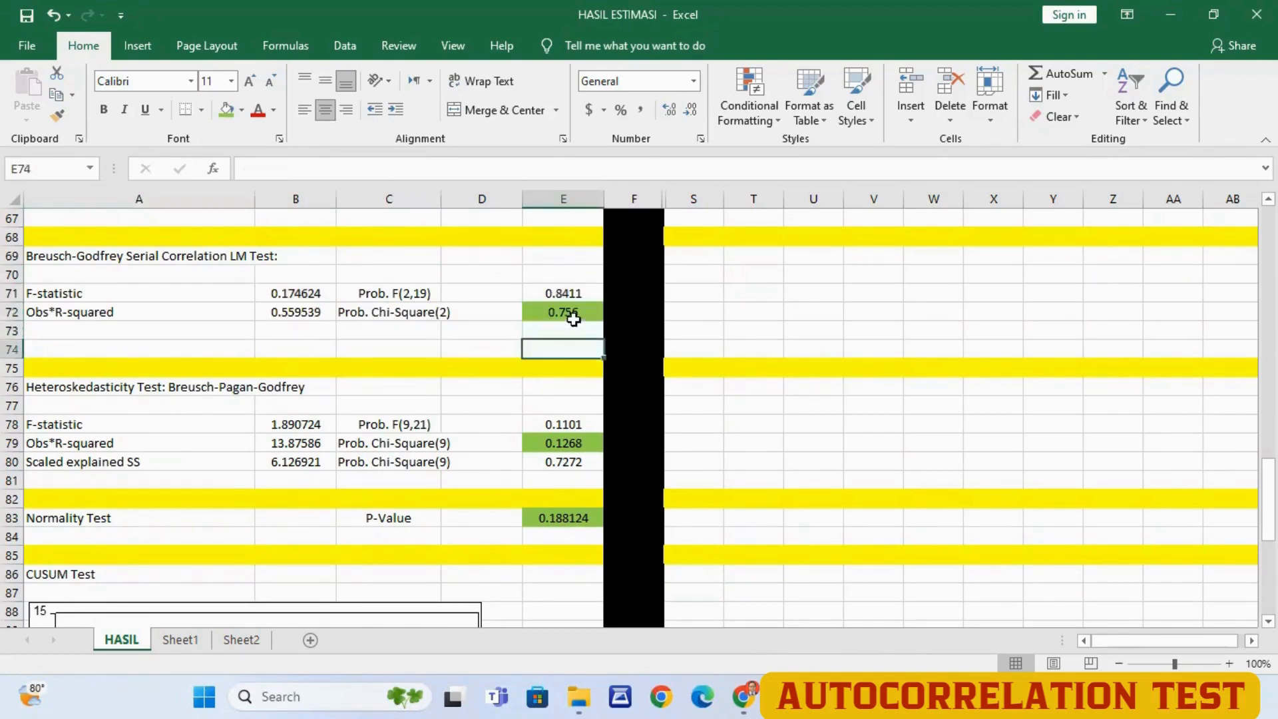
pyautogui.click(576, 315)
pyautogui.click(574, 324)
pyautogui.click(573, 313)
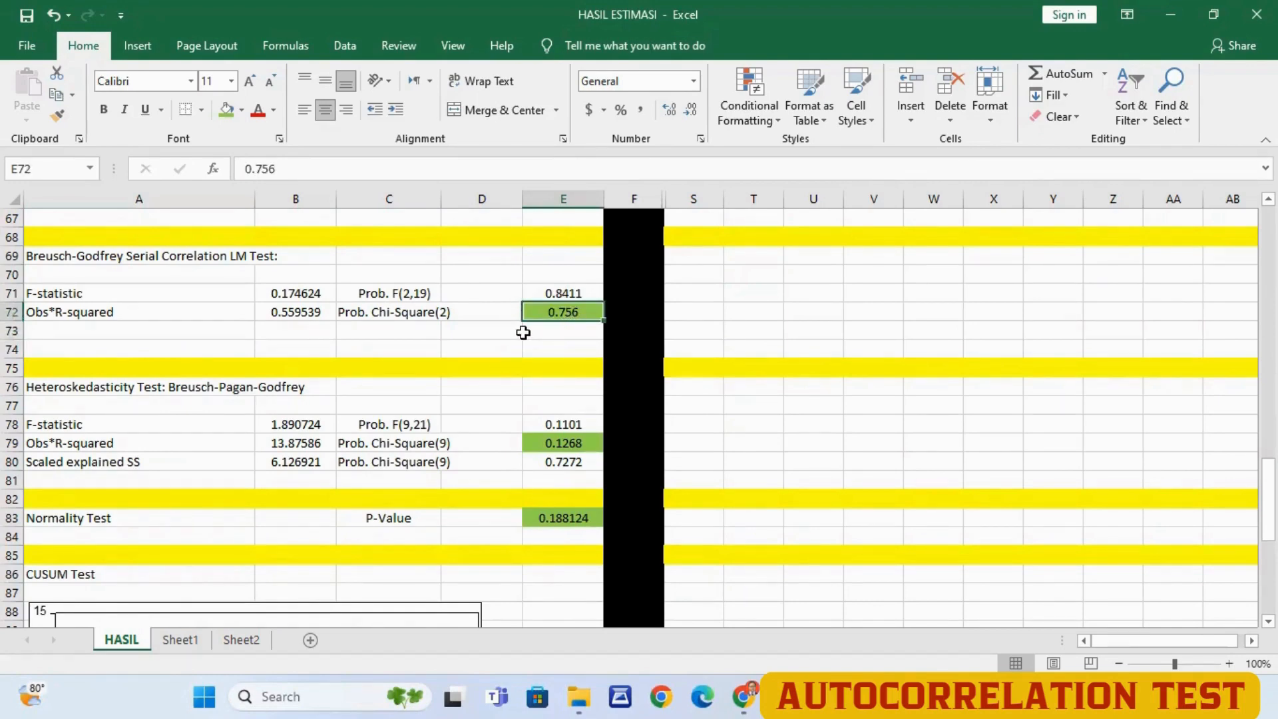
# Step: Switch to EViews and run the Breusch-Pagan-Godfrey heteroskedasticity test on the ARDL equation with the original regressors
pyautogui.moveTo(908, 697)
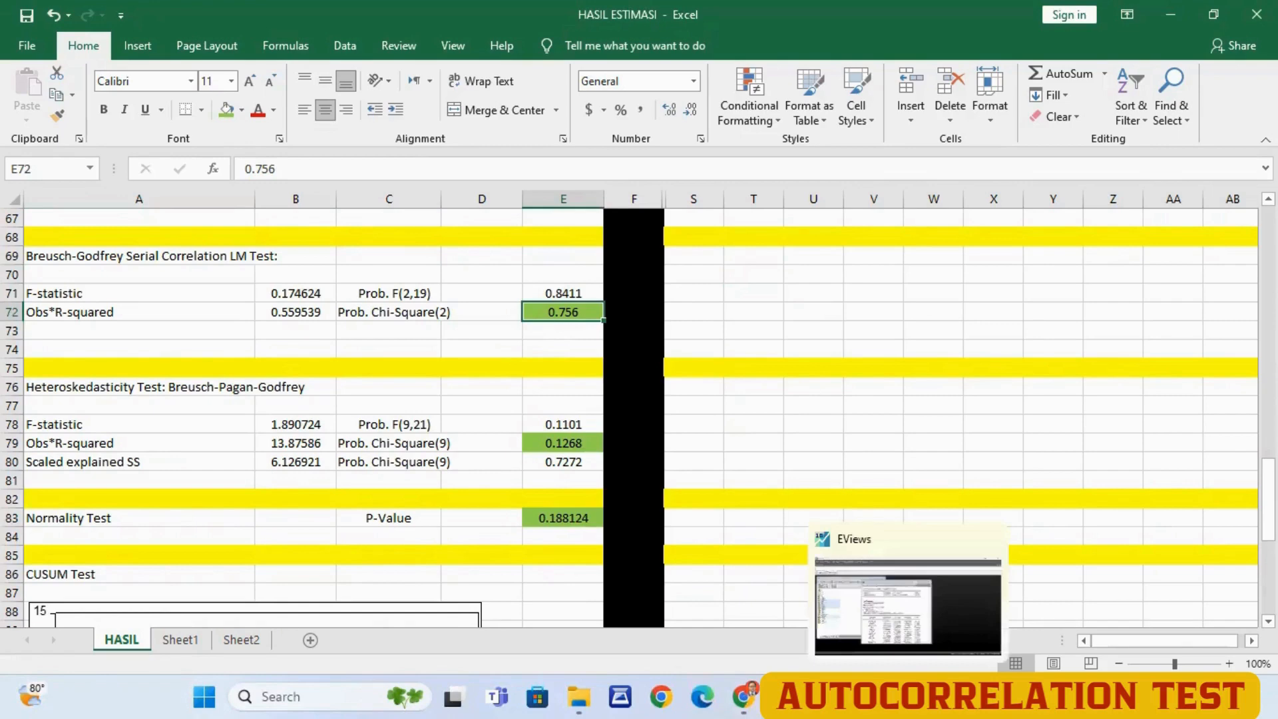
pyautogui.click(909, 697)
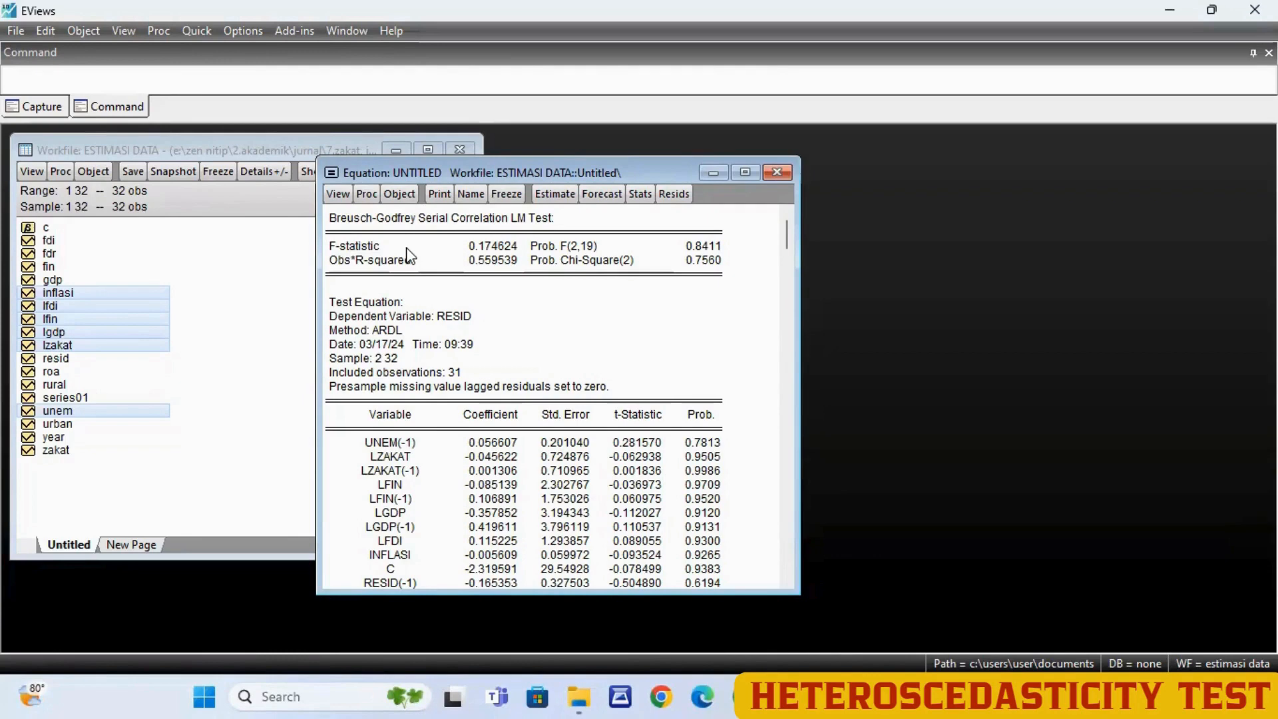
pyautogui.click(329, 198)
pyautogui.moveTo(375, 393)
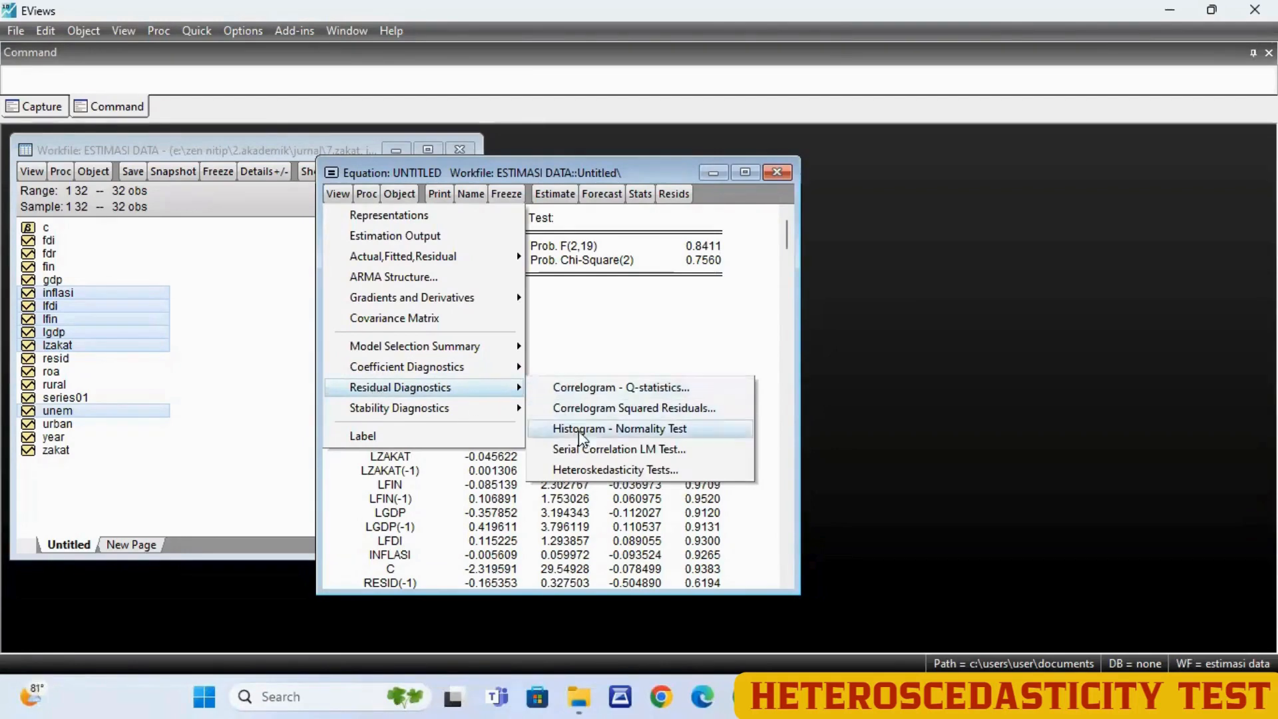
pyautogui.click(596, 470)
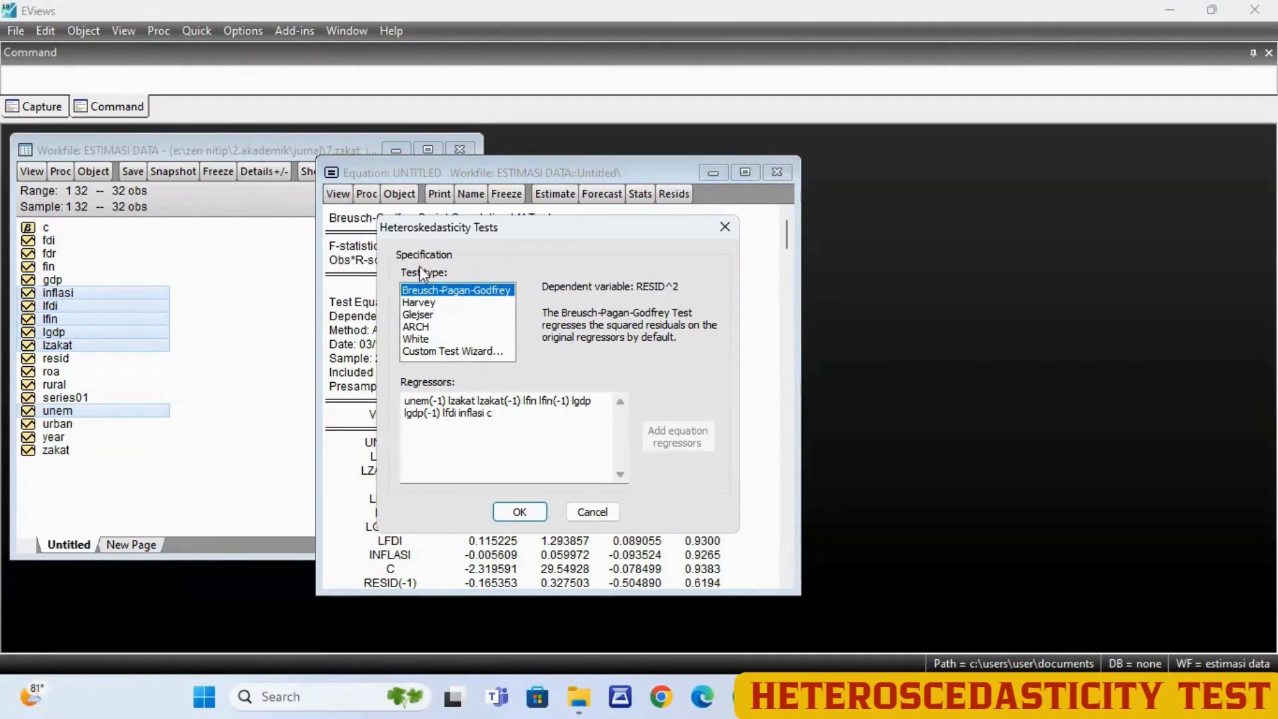
pyautogui.click(524, 514)
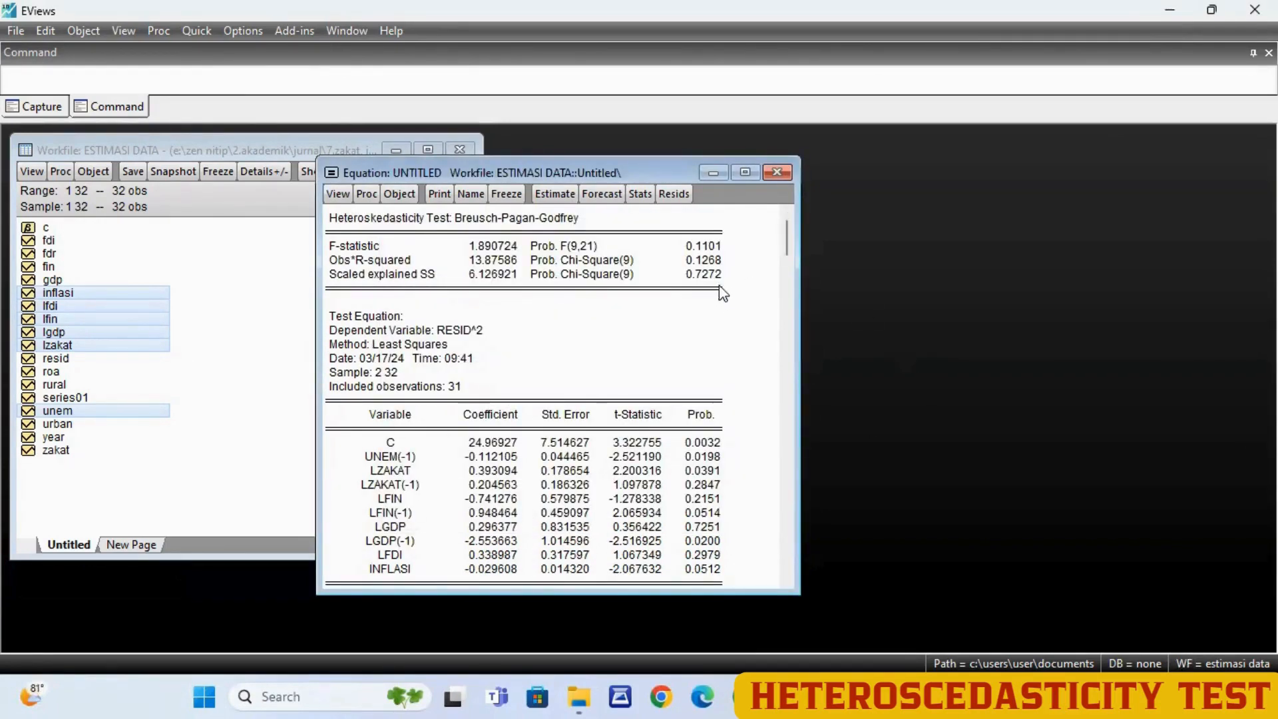
# Step: Compare the Breusch-Pagan-Godfrey Chi-Square probabilities in the test output with those on the HASIL sheet of the HASIL ESTIMASI workbook in Excel
pyautogui.click(576, 261)
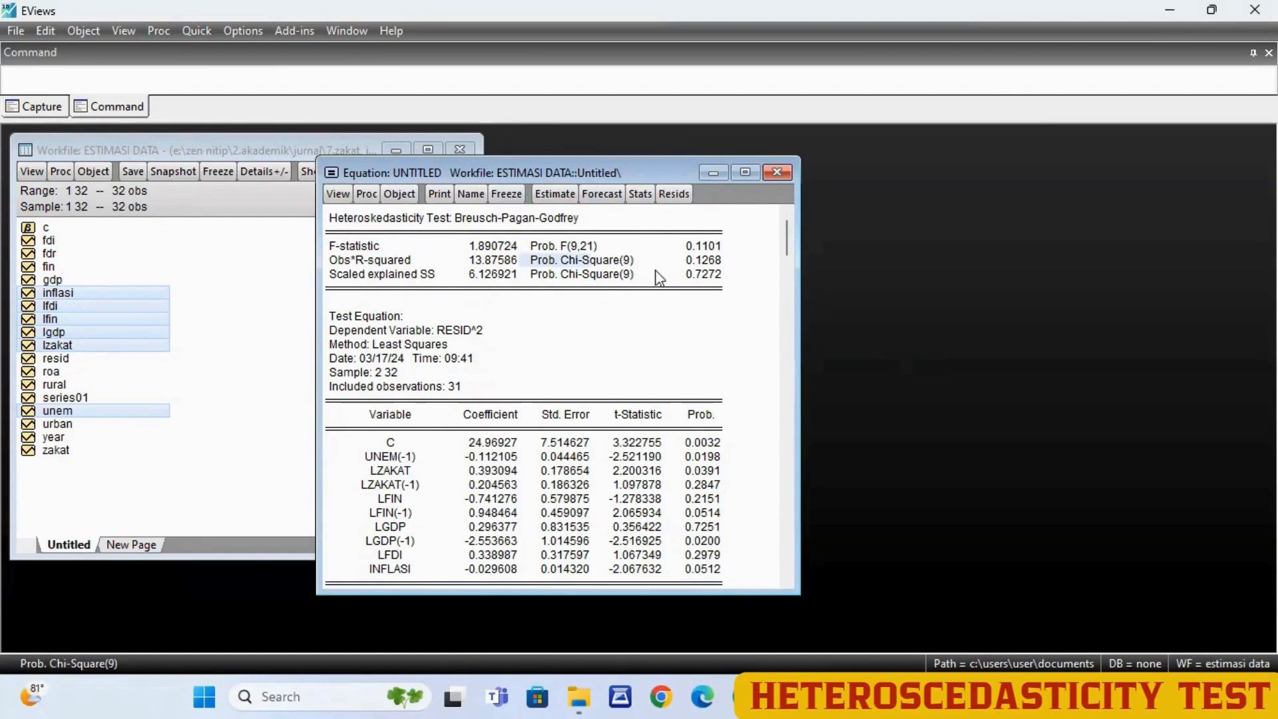
pyautogui.click(693, 276)
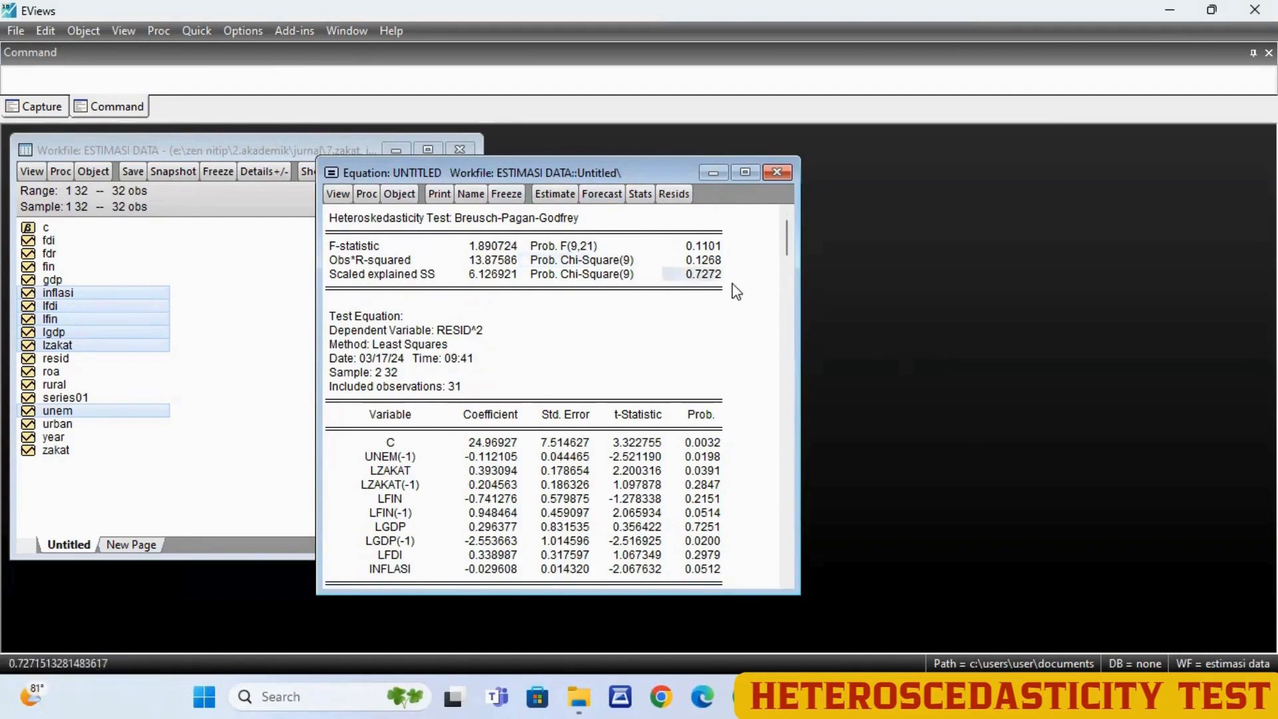
pyautogui.click(560, 275)
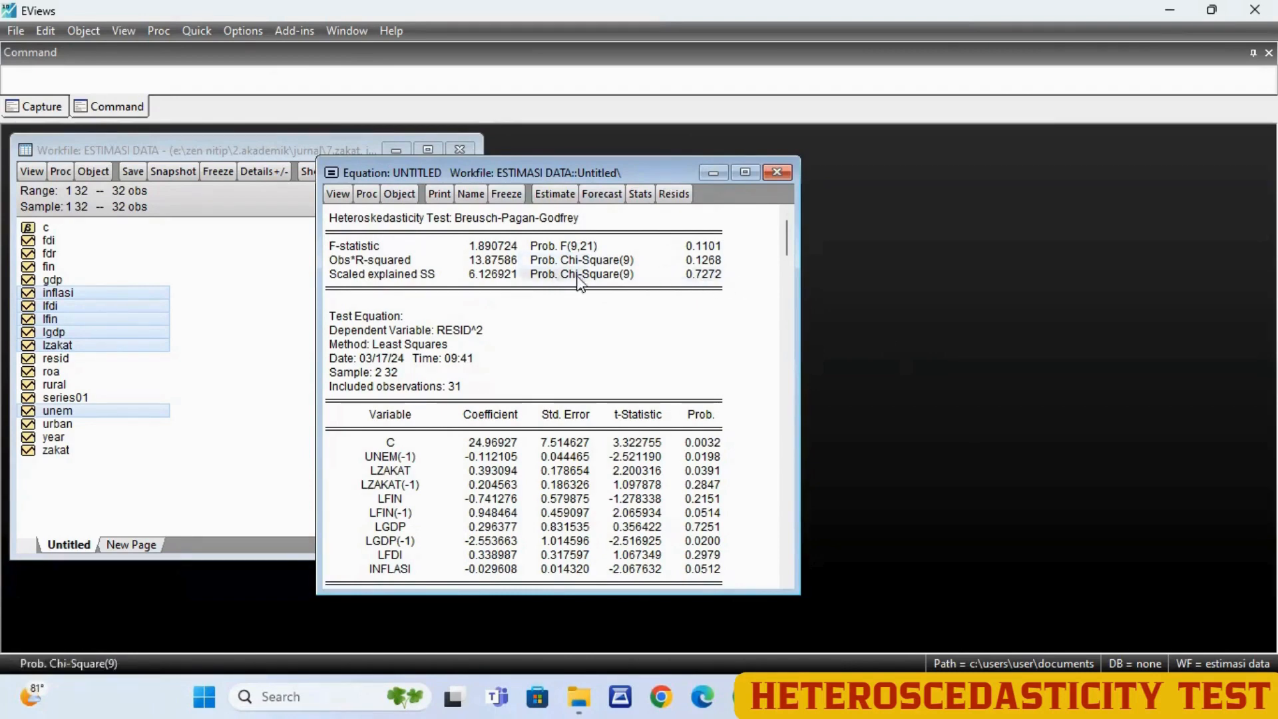
pyautogui.click(682, 279)
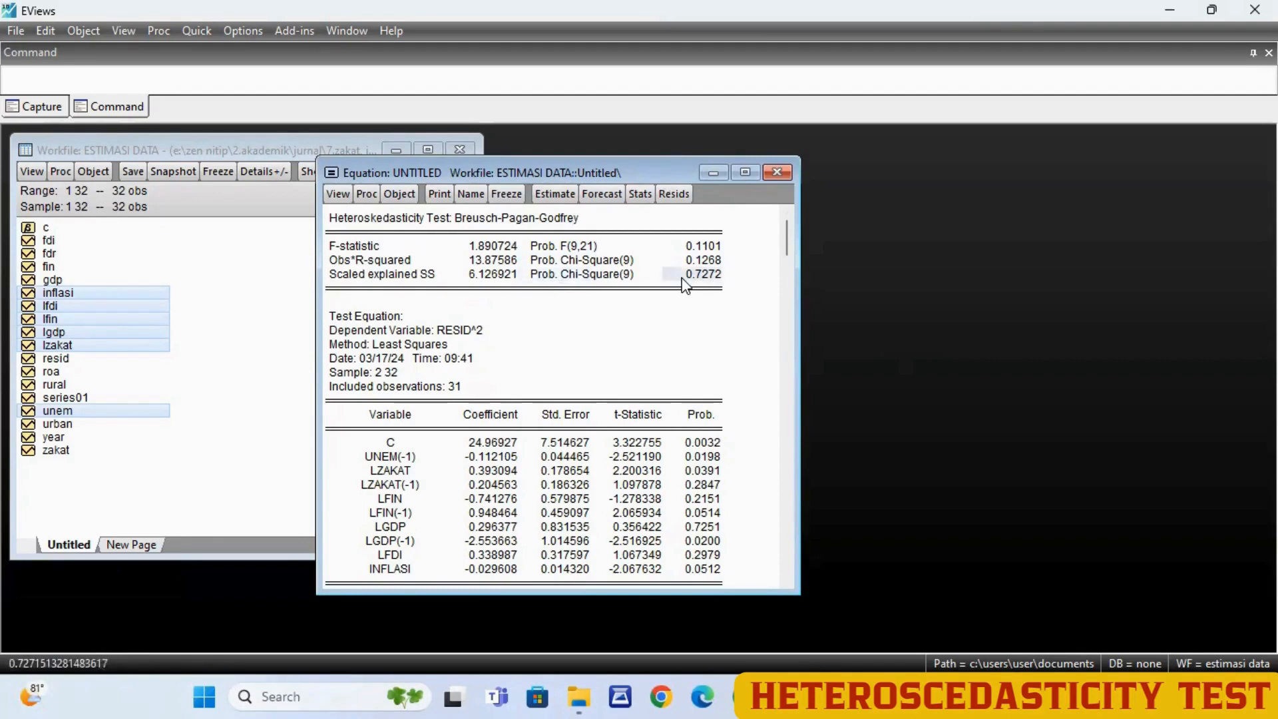
pyautogui.click(826, 697)
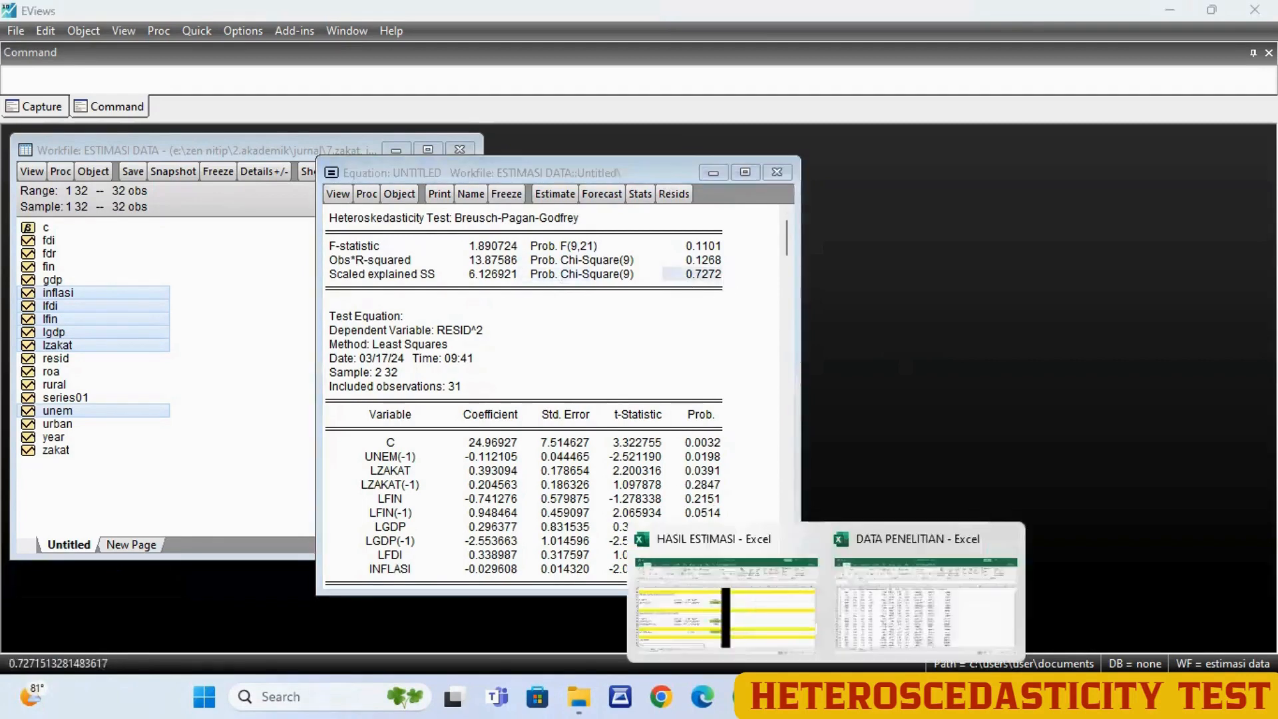
pyautogui.click(686, 603)
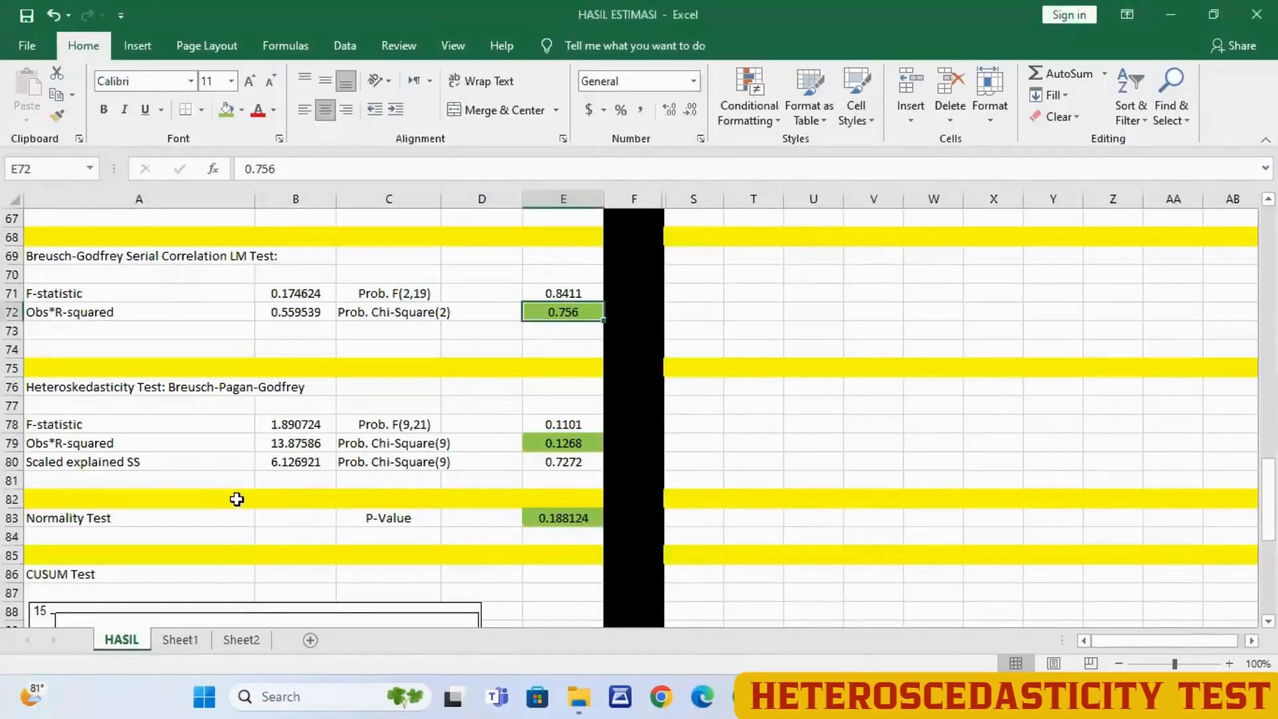
pyautogui.click(178, 430)
pyautogui.click(408, 445)
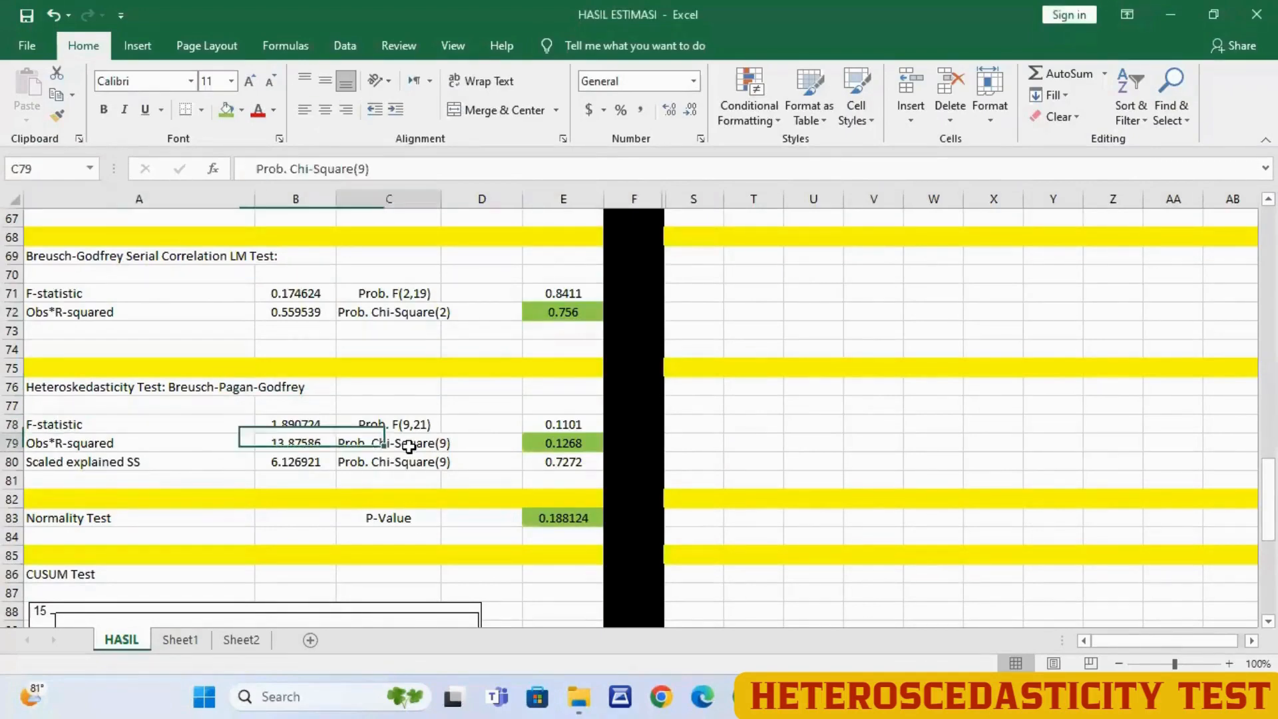
pyautogui.click(536, 464)
pyautogui.click(490, 466)
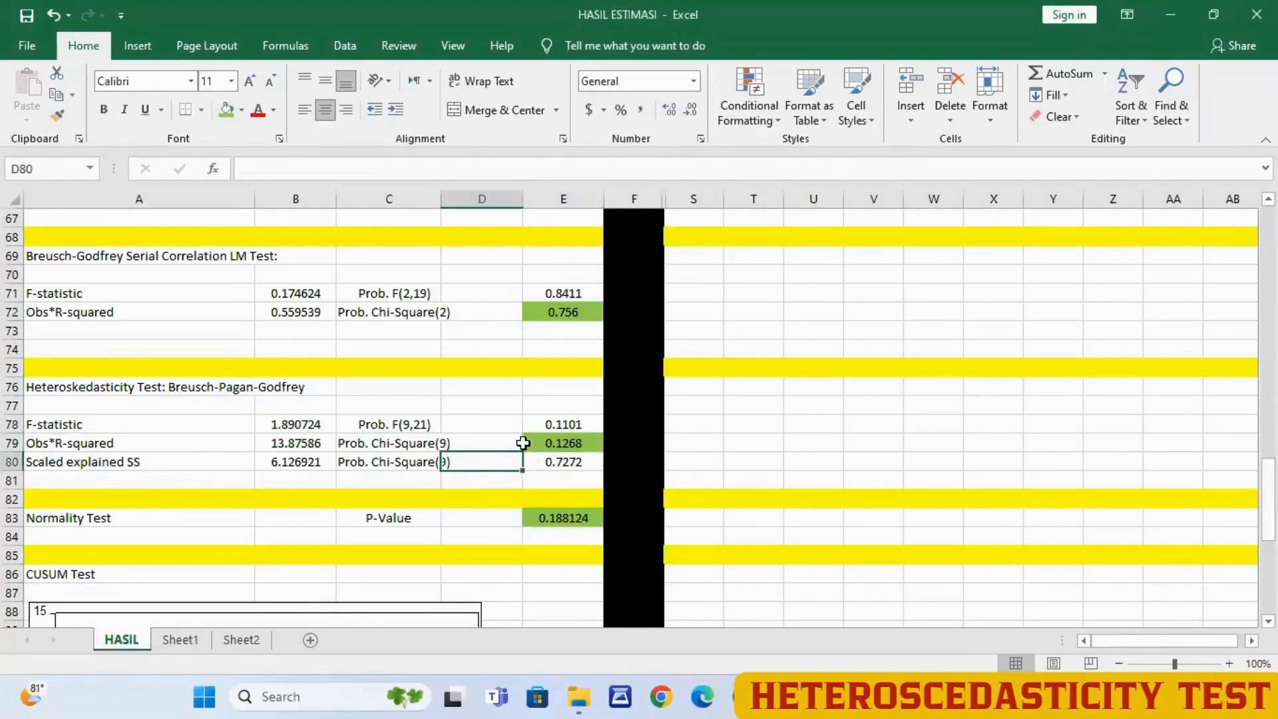
pyautogui.click(553, 462)
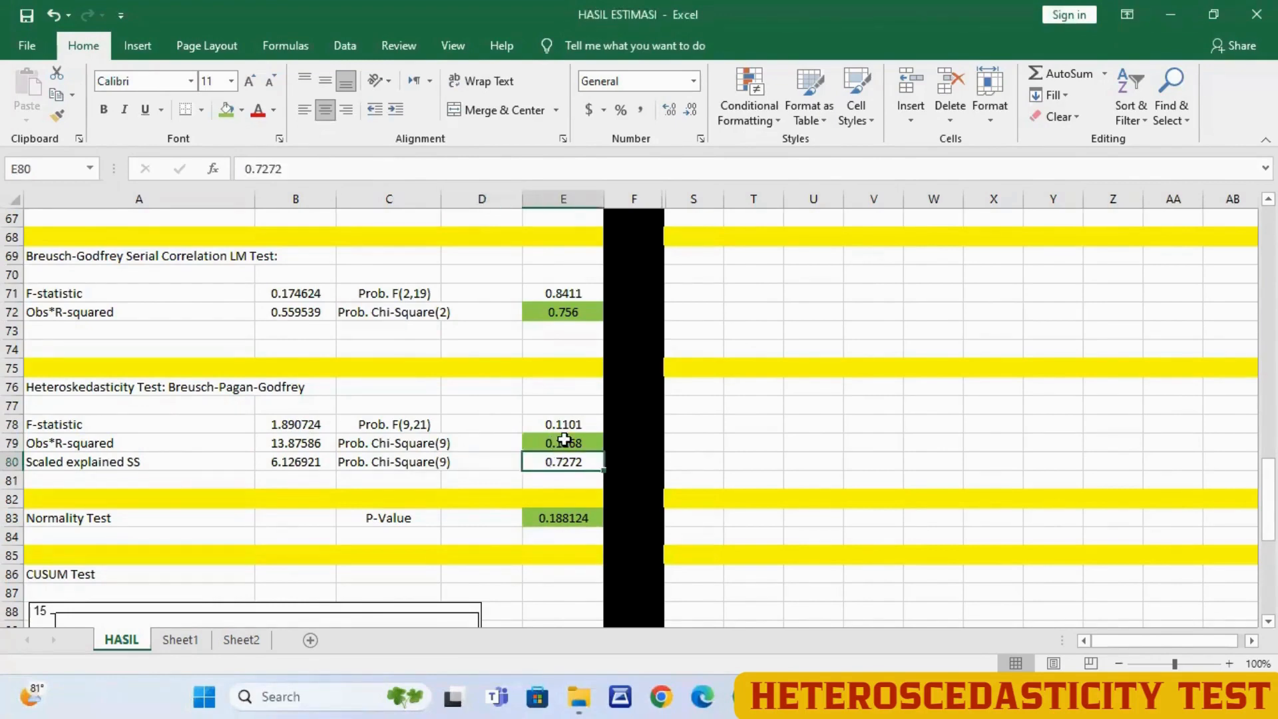
# Step: Apply the green fill to cell E80, the Scaled explained SS probability of the heteroskedasticity test
pyautogui.click(564, 440)
pyautogui.click(565, 460)
pyautogui.click(227, 111)
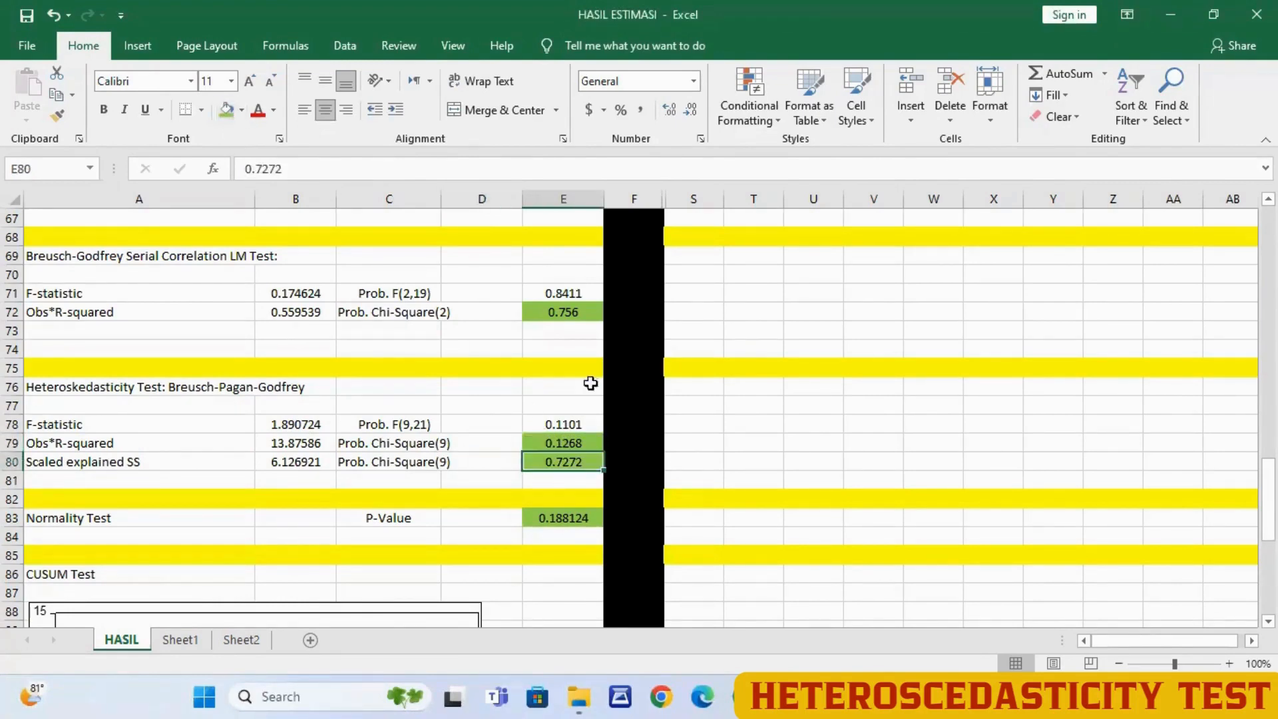
pyautogui.click(753, 461)
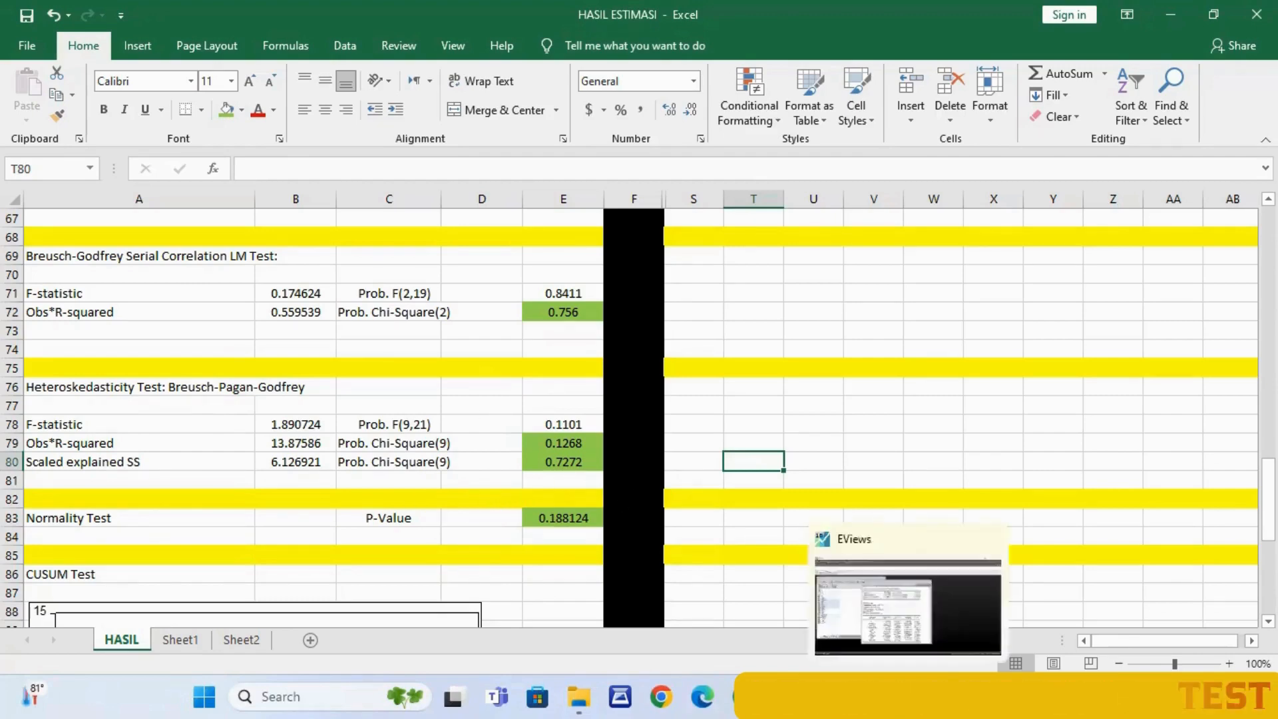
# Step: Switch to EViews and run the Histogram - Normality Test on the ARDL equation's residuals
pyautogui.click(908, 697)
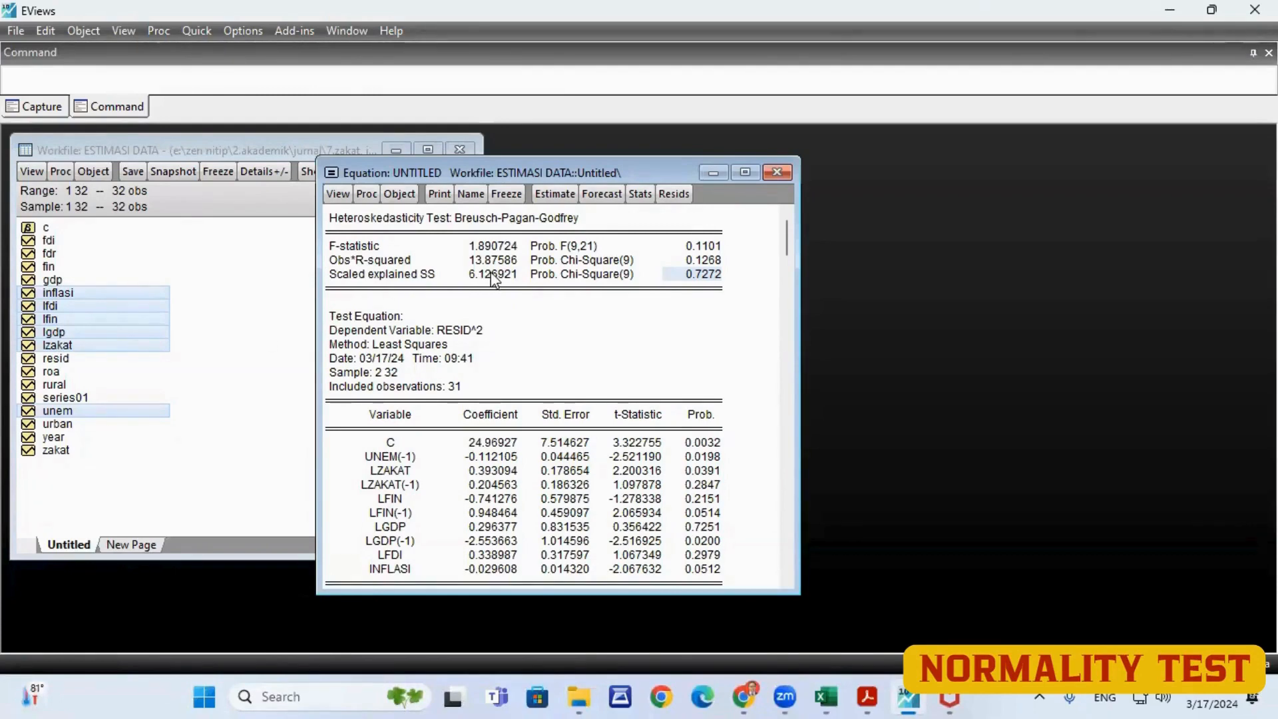
pyautogui.click(338, 193)
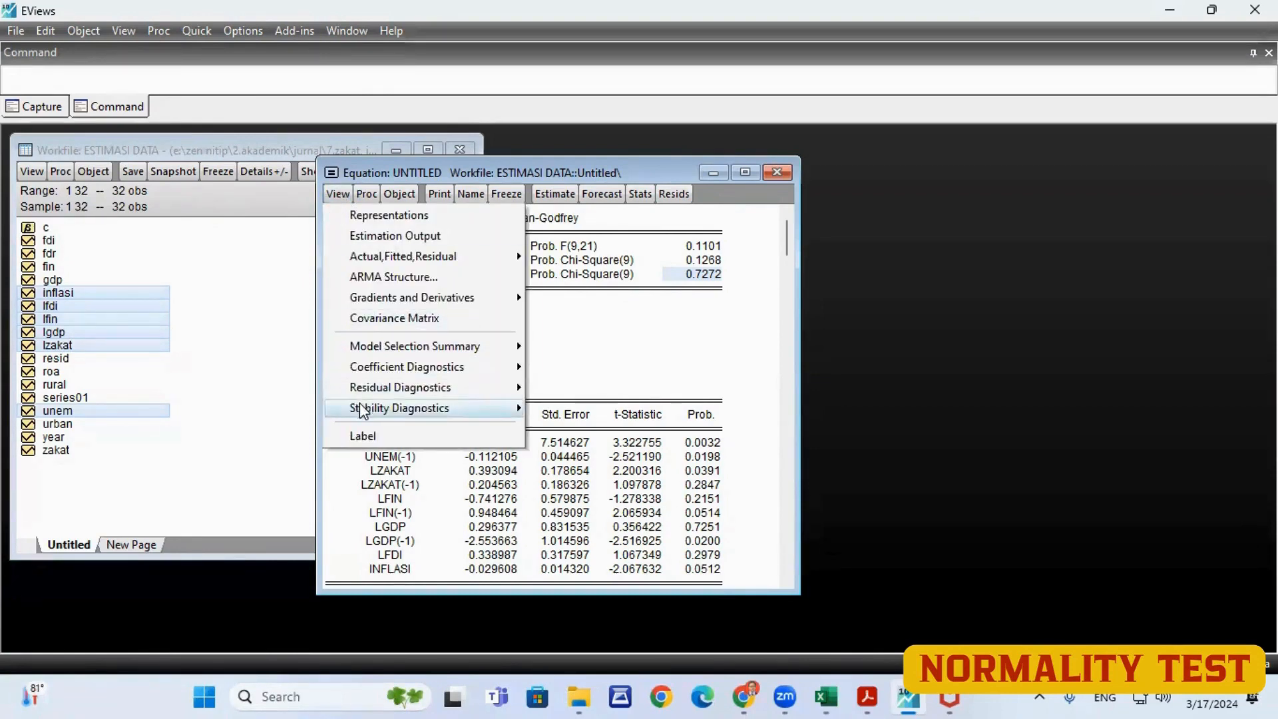
pyautogui.moveTo(366, 392)
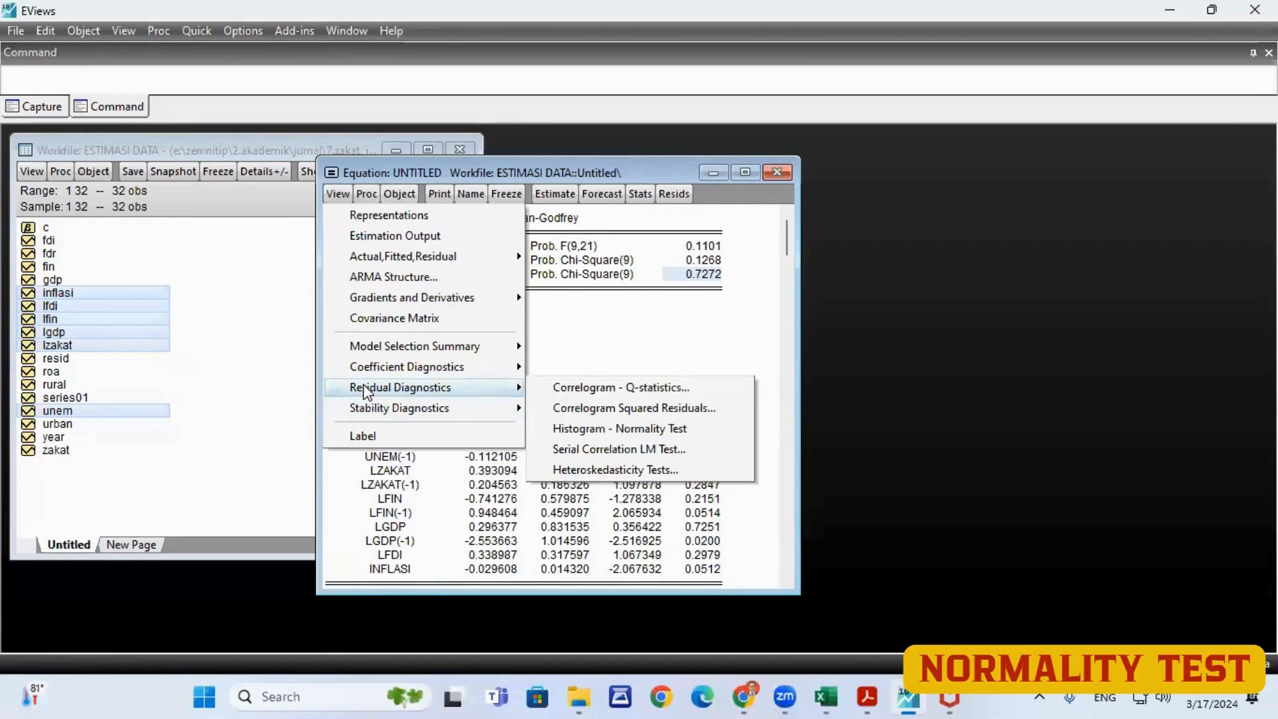
pyautogui.click(616, 430)
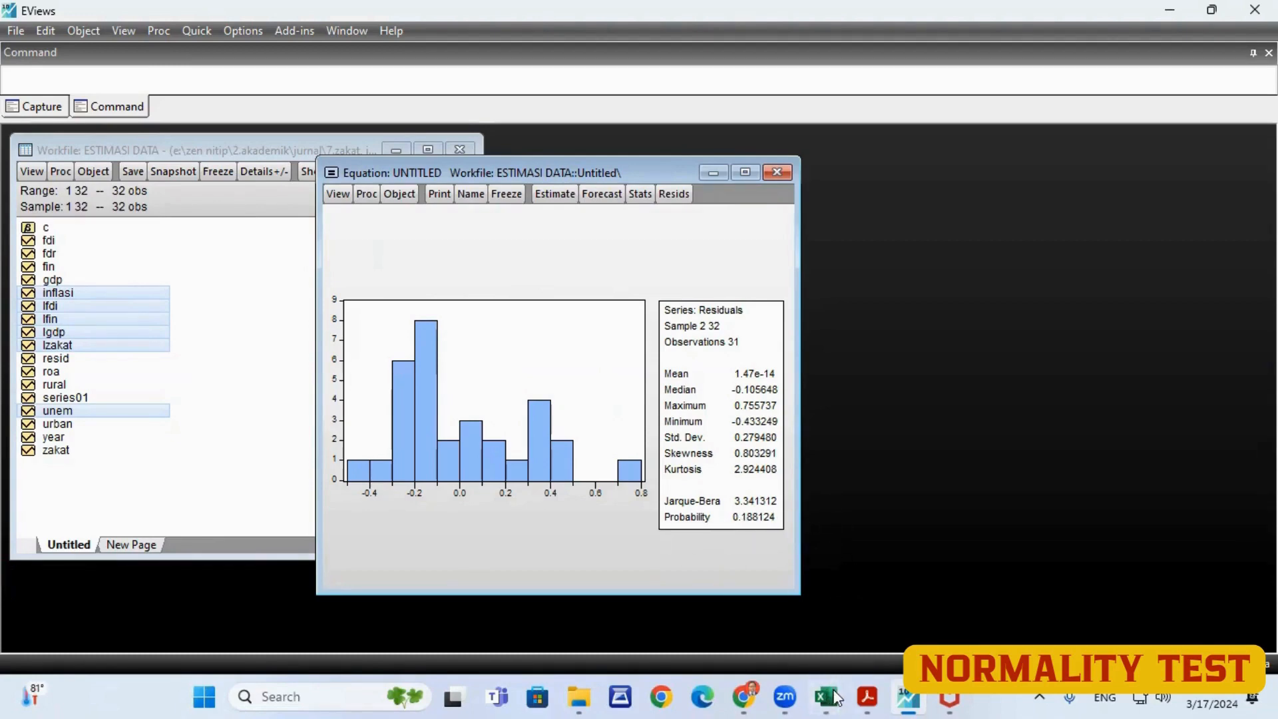
# Step: Switch to the HASIL ESTIMASI workbook in Excel and examine the Normality Test P-Value in cell E83 and the CUSUM Test section
pyautogui.moveTo(826, 696)
pyautogui.click(759, 636)
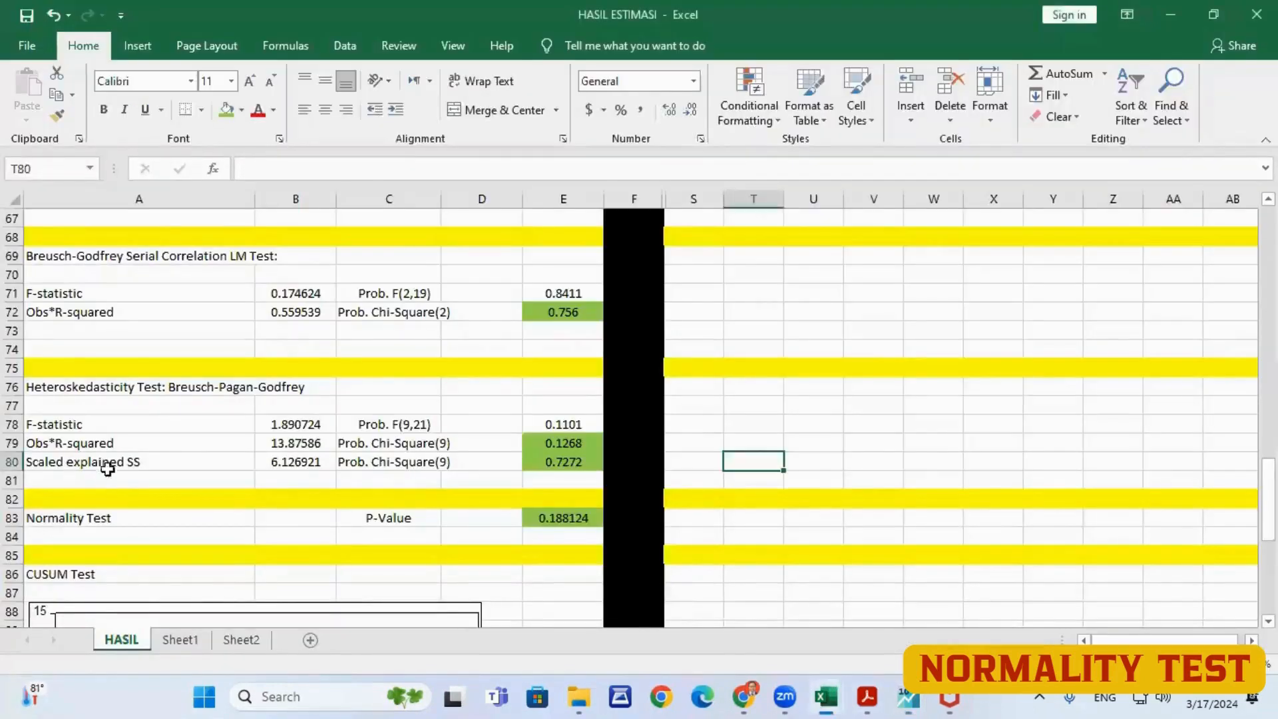
pyautogui.scroll(-1, 400, 489)
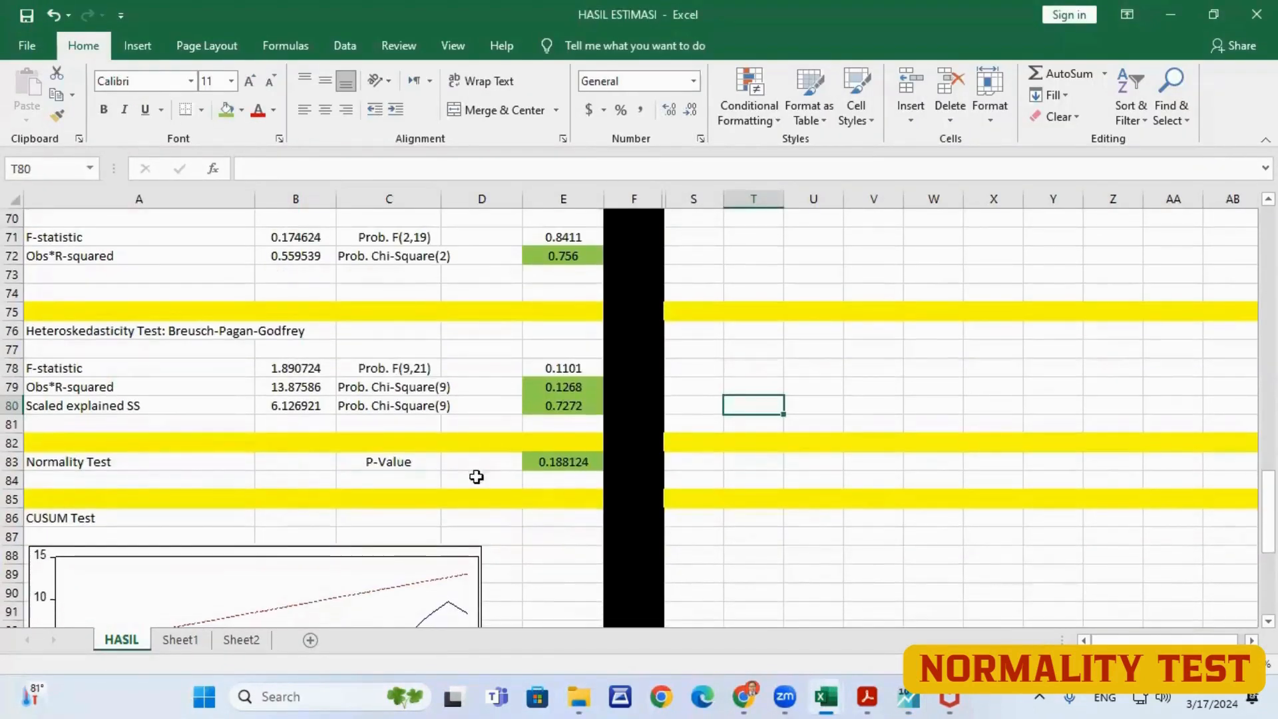
pyautogui.click(563, 463)
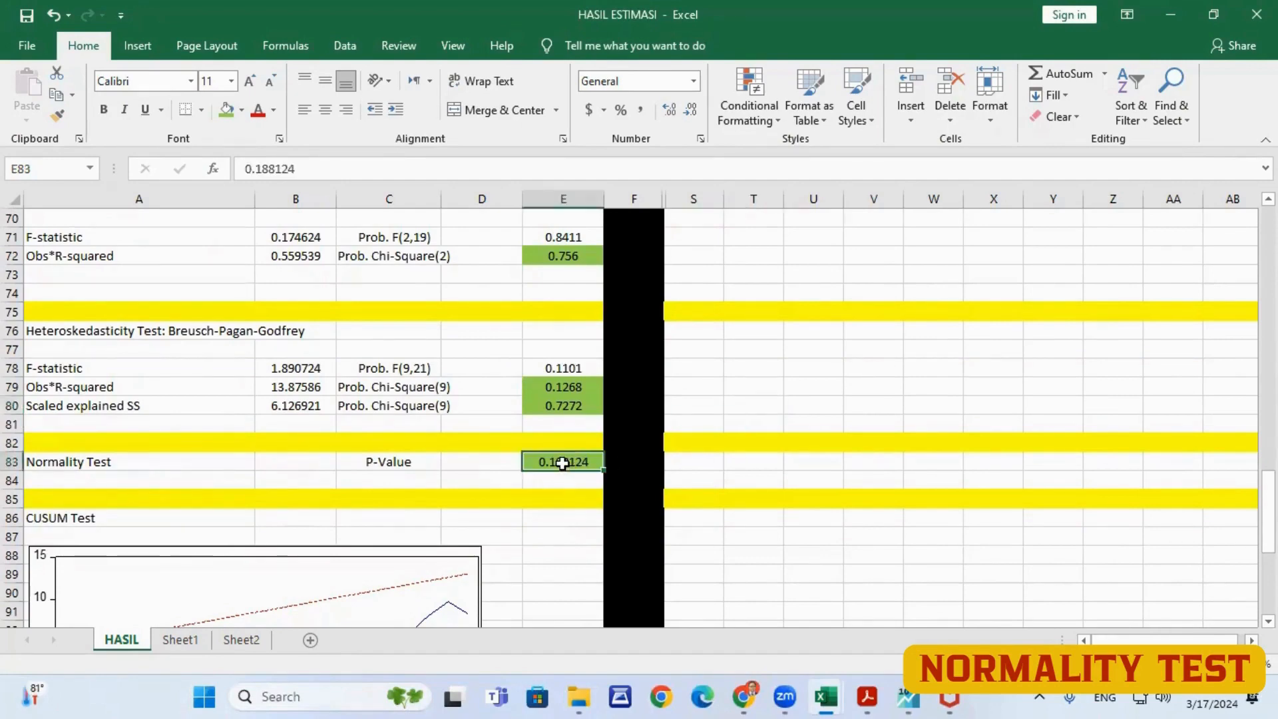
pyautogui.click(566, 482)
pyautogui.click(568, 463)
pyautogui.click(568, 482)
pyautogui.click(569, 462)
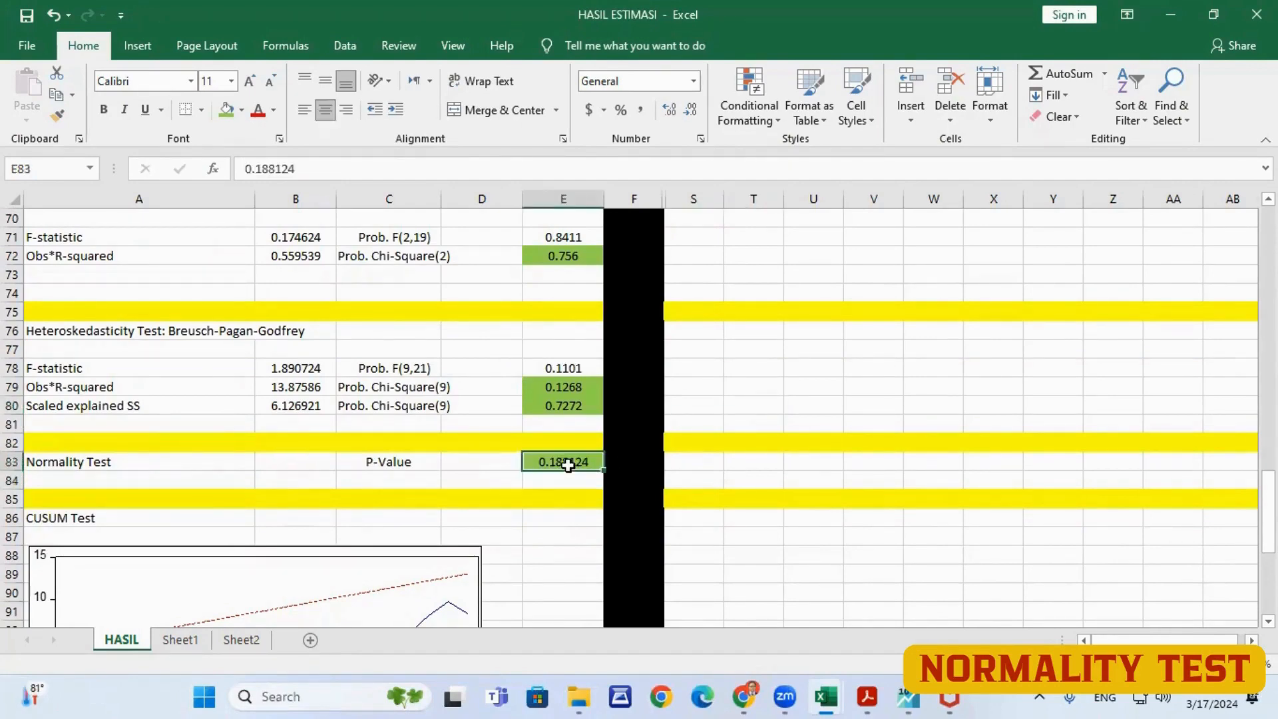
pyautogui.click(570, 484)
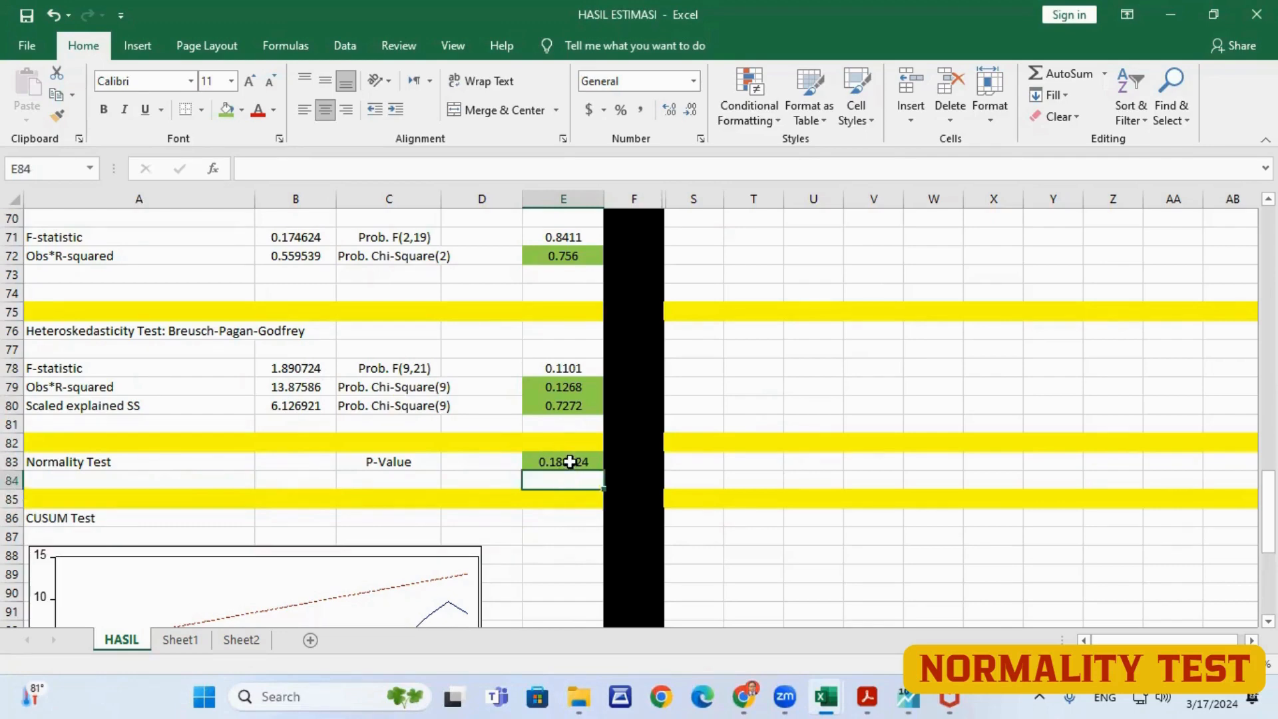
pyautogui.click(570, 464)
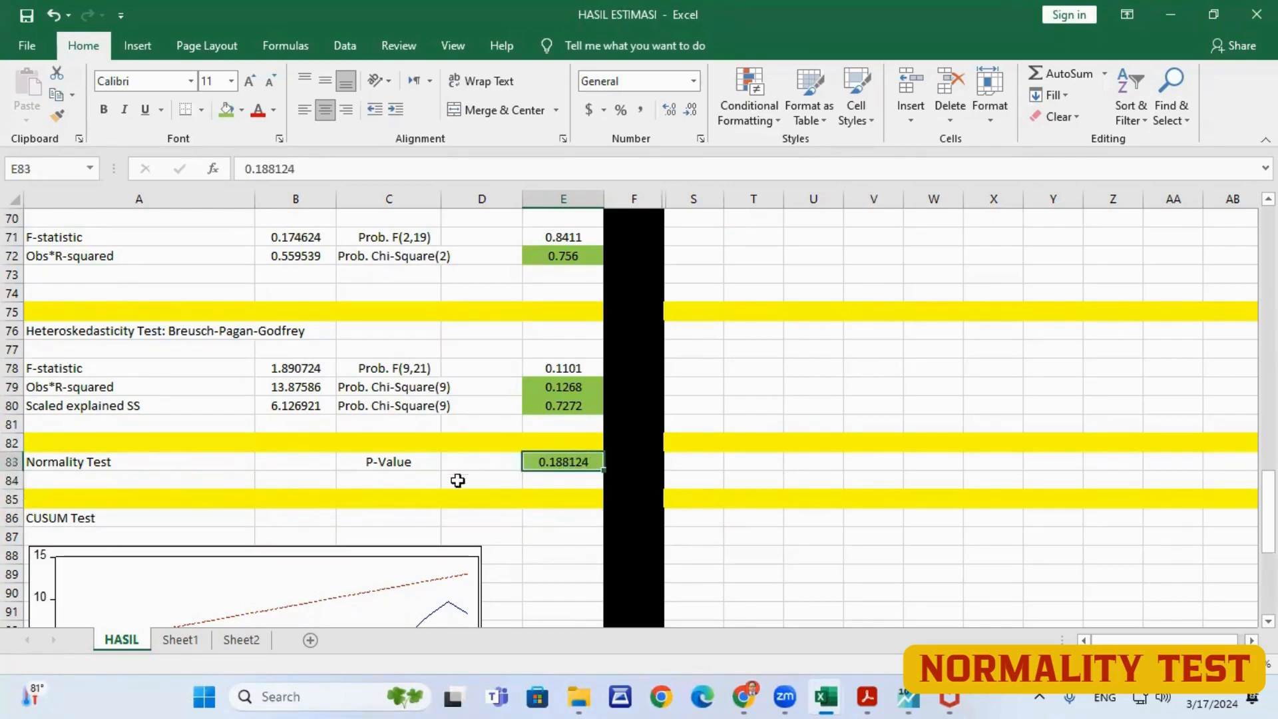
pyautogui.scroll(-1, 470, 484)
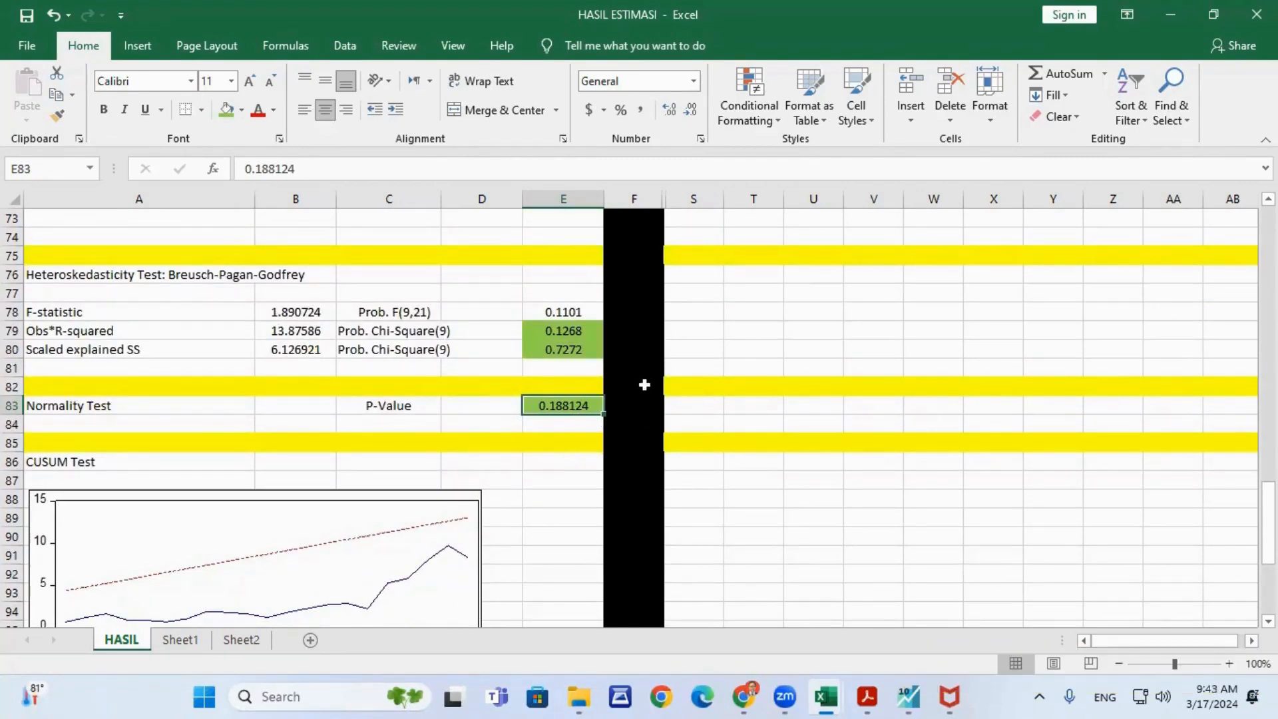
# Step: Switch to EViews and run the CUSUM Test from the ARDL equation's recursive estimates
pyautogui.click(909, 697)
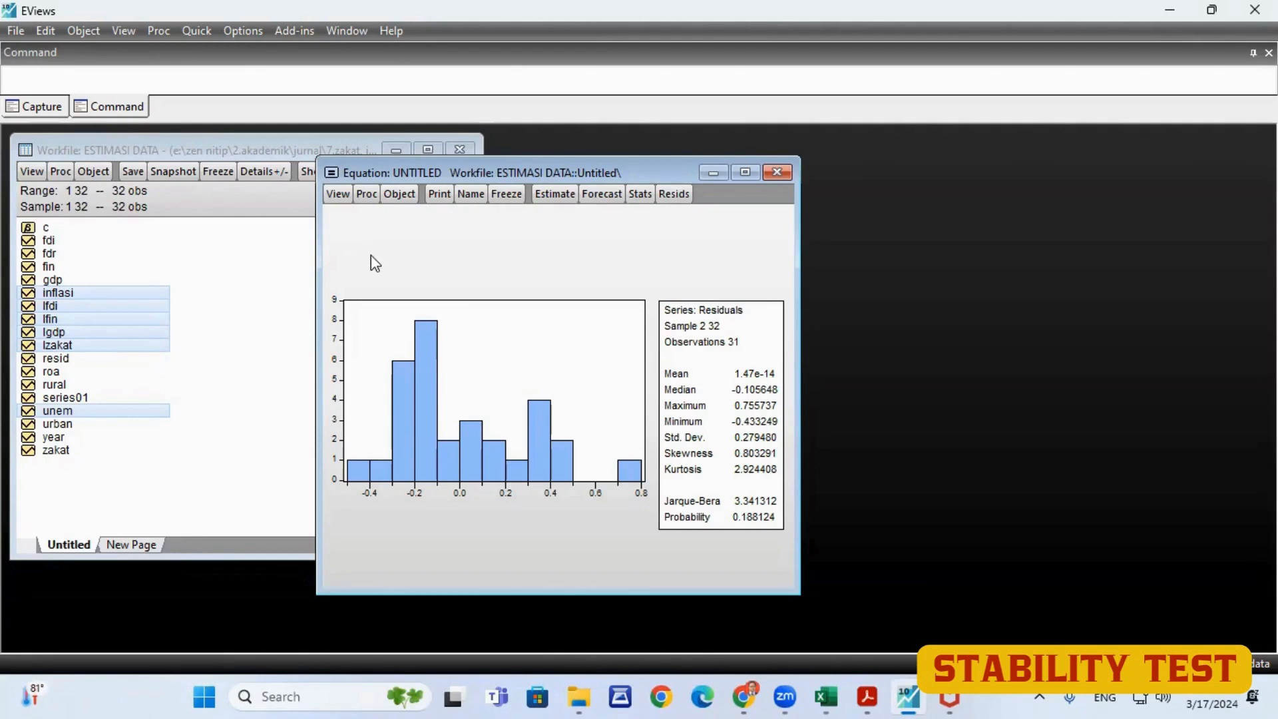
pyautogui.click(338, 194)
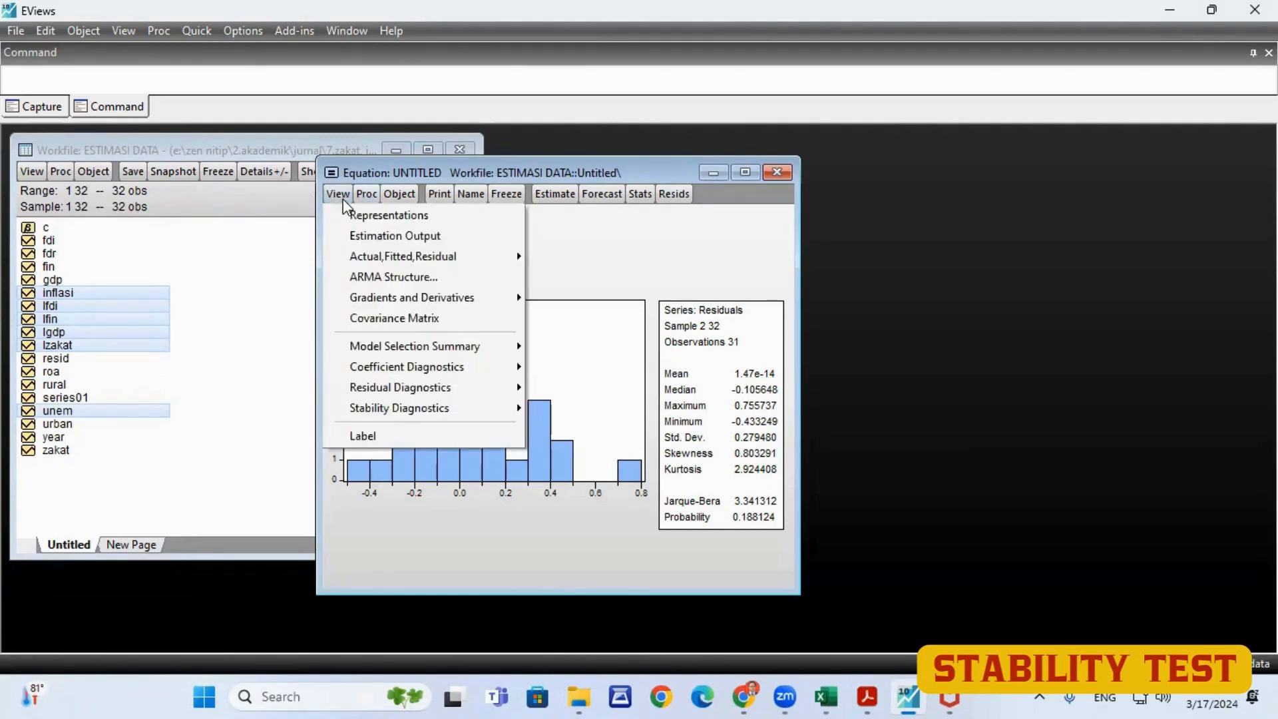
pyautogui.moveTo(395, 393)
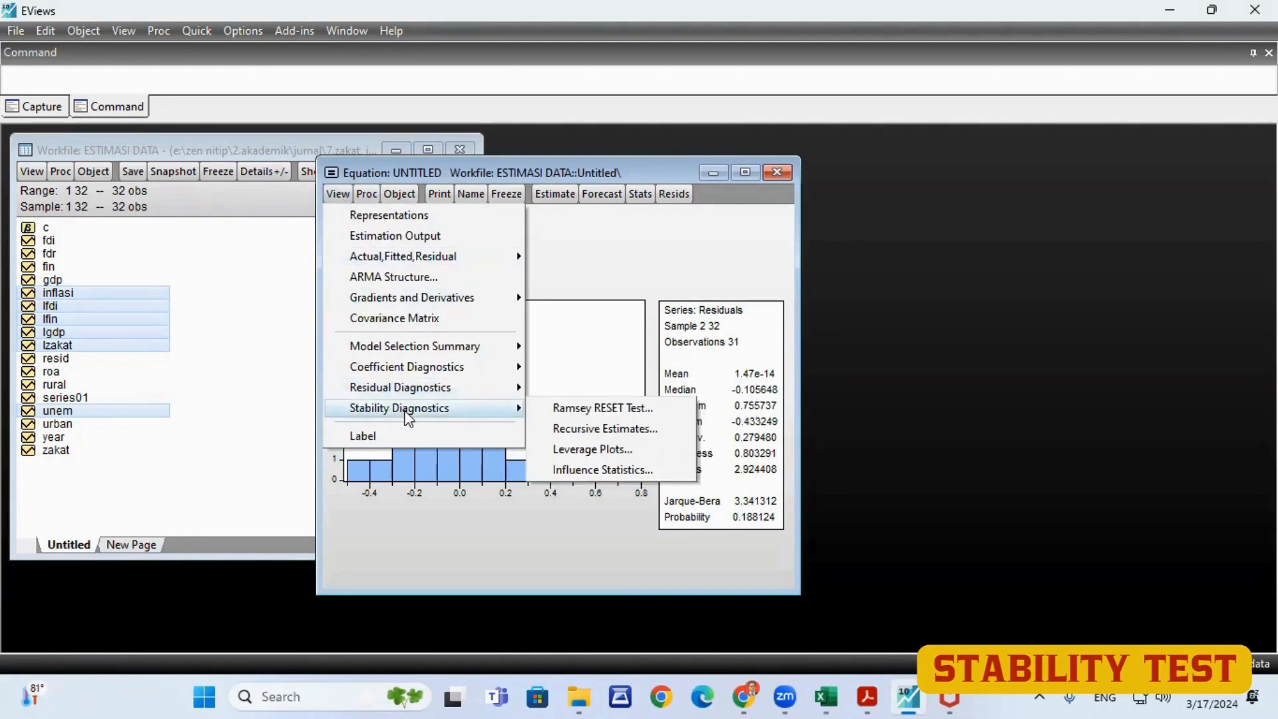
pyautogui.click(595, 432)
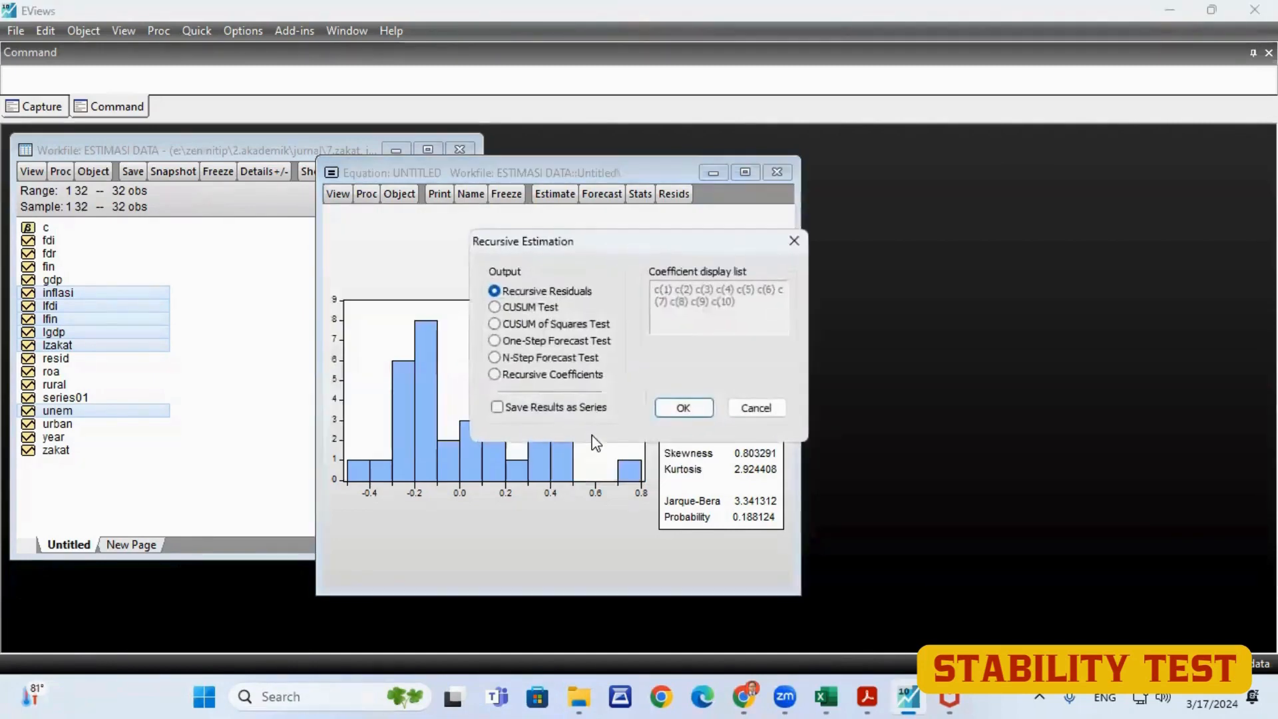
pyautogui.click(526, 310)
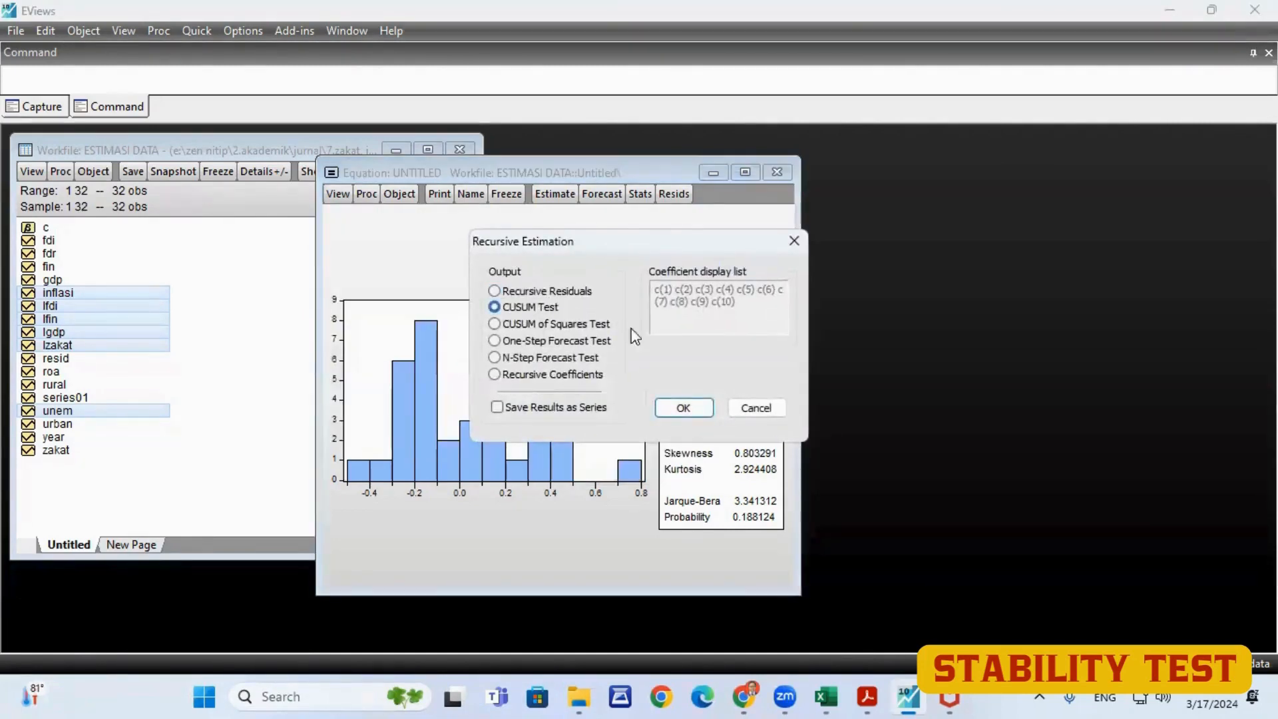
pyautogui.click(684, 409)
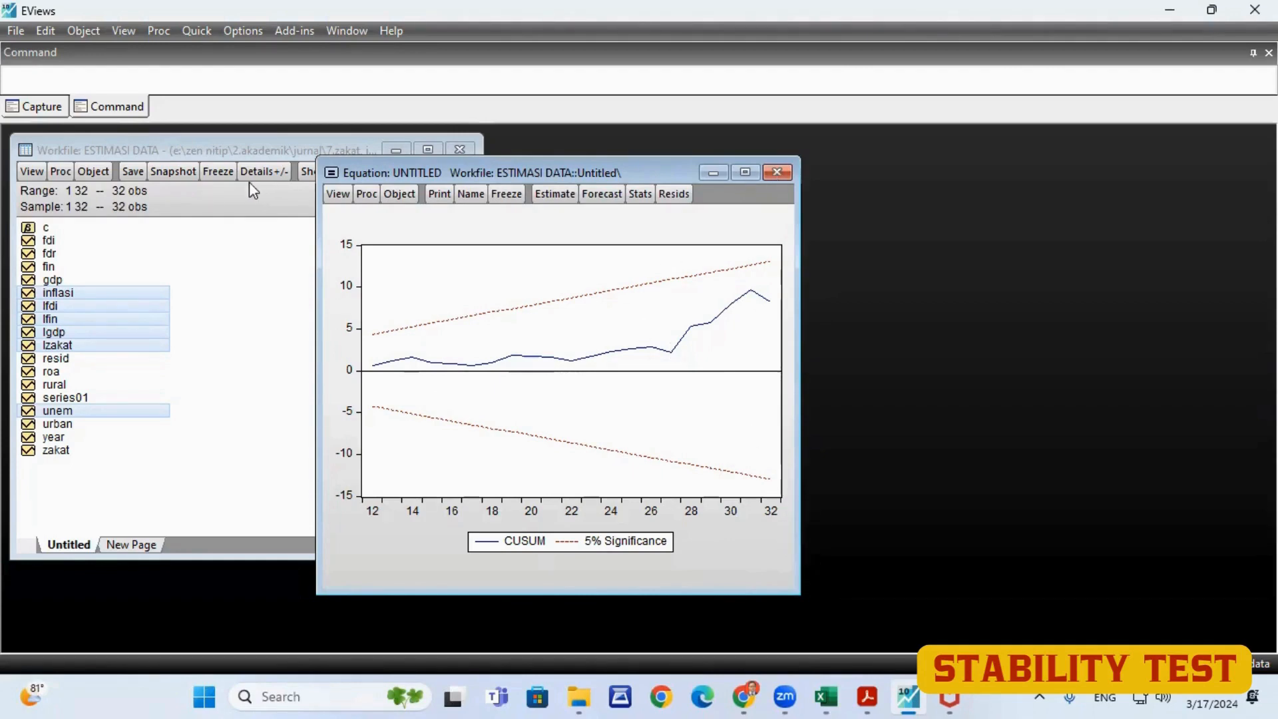
# Step: Display the ARDL equation's estimation output and examine the short-run coefficients, their probabilities and the fit statistics
pyautogui.click(337, 194)
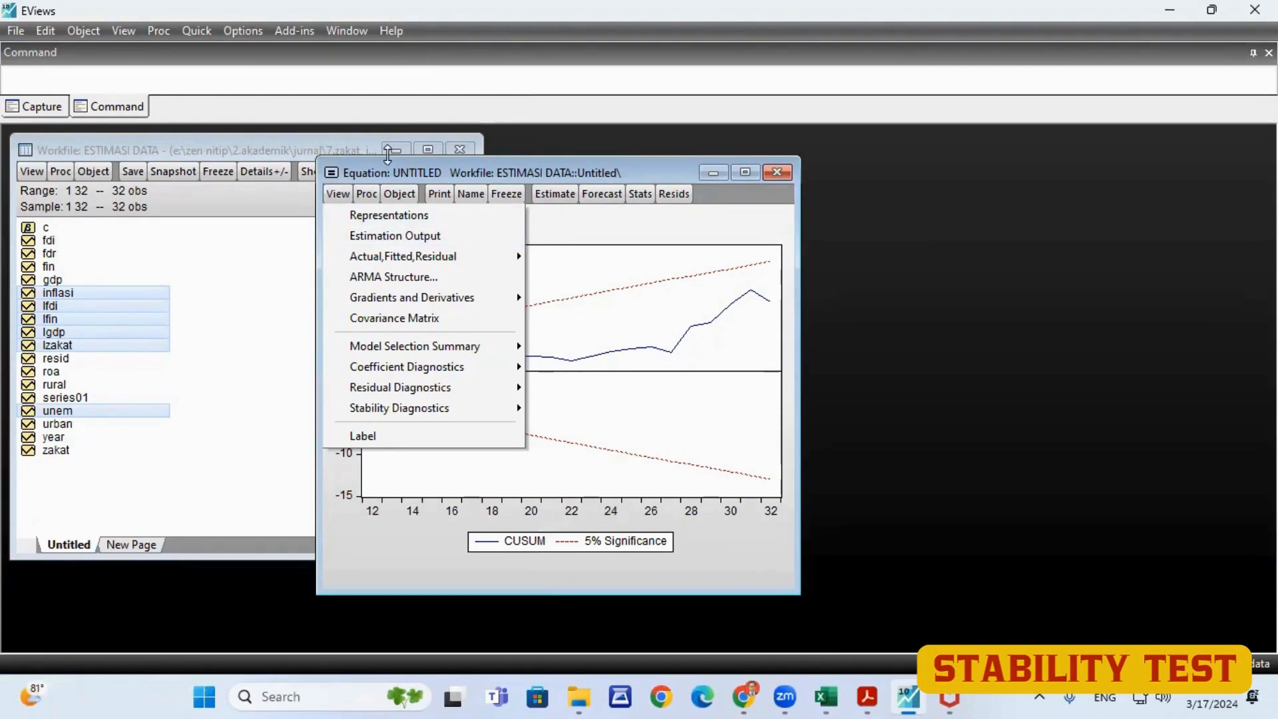
pyautogui.click(400, 237)
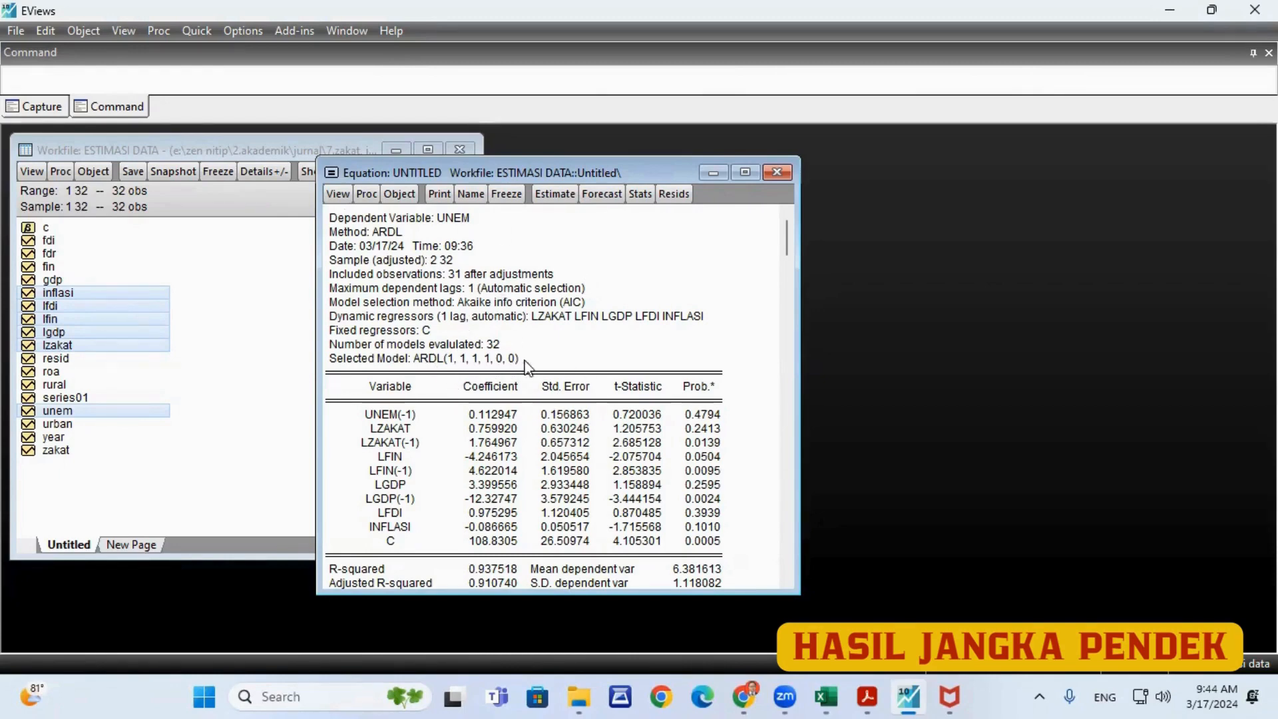
pyautogui.scroll(-1, 561, 385)
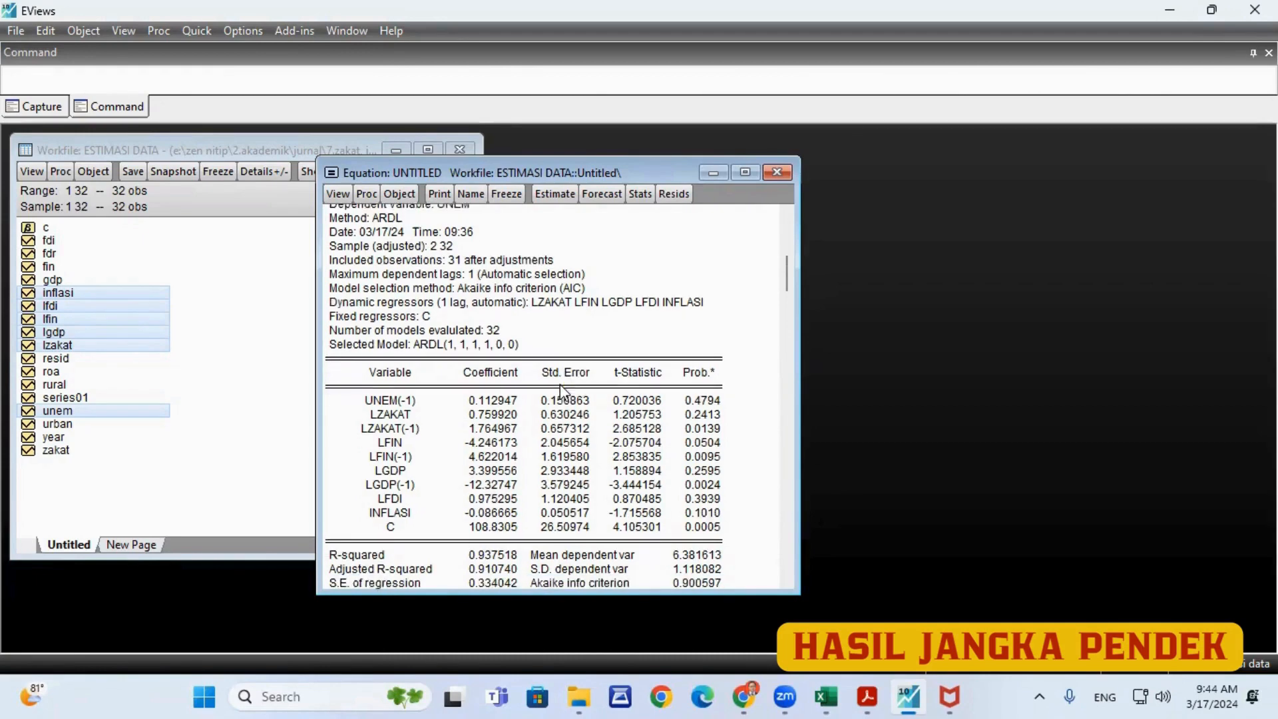
pyautogui.scroll(-1, 561, 385)
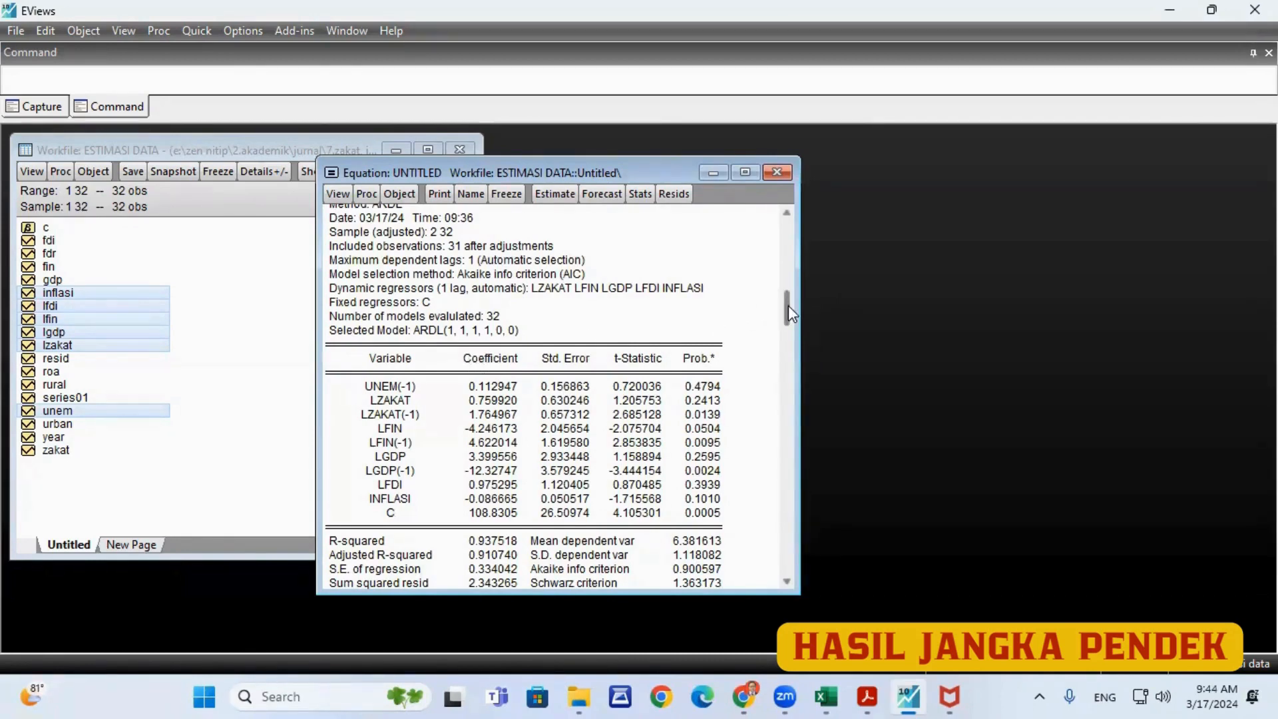
pyautogui.scroll(-3, 599, 368)
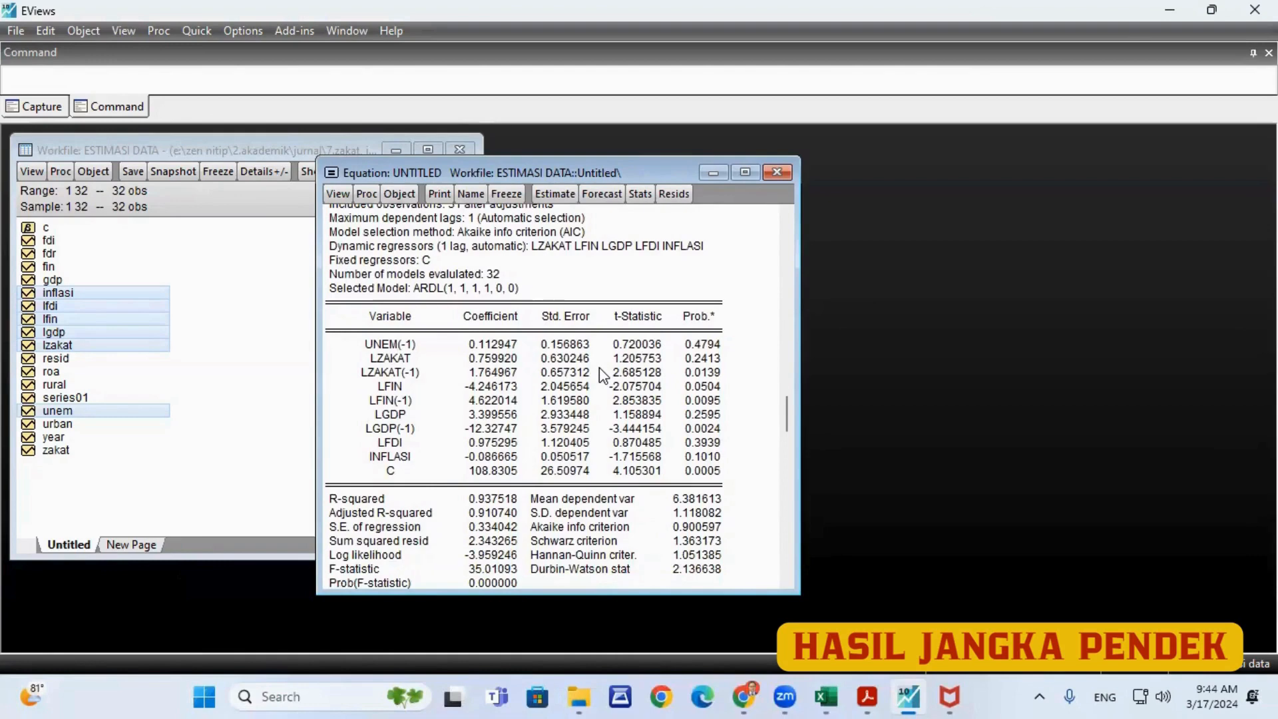
pyautogui.scroll(1, 599, 369)
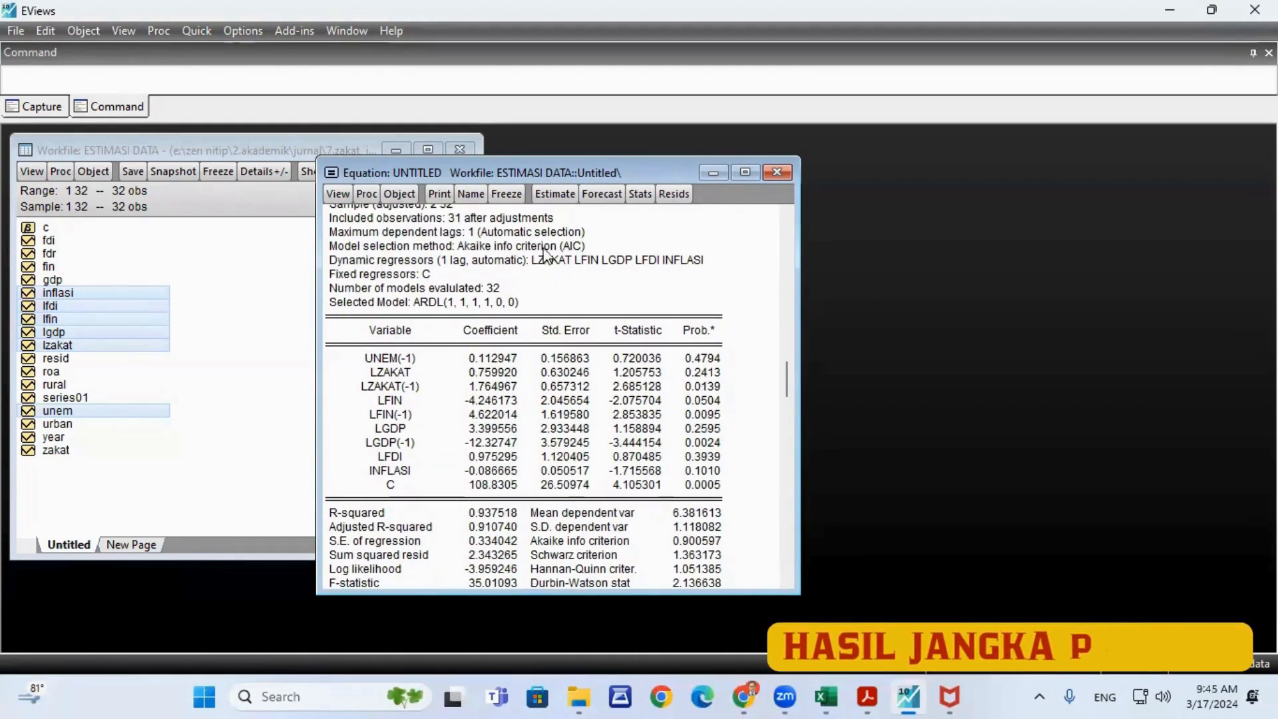
# Step: Run the Long Run Form and Bounds Test on the ARDL equation
pyautogui.click(331, 191)
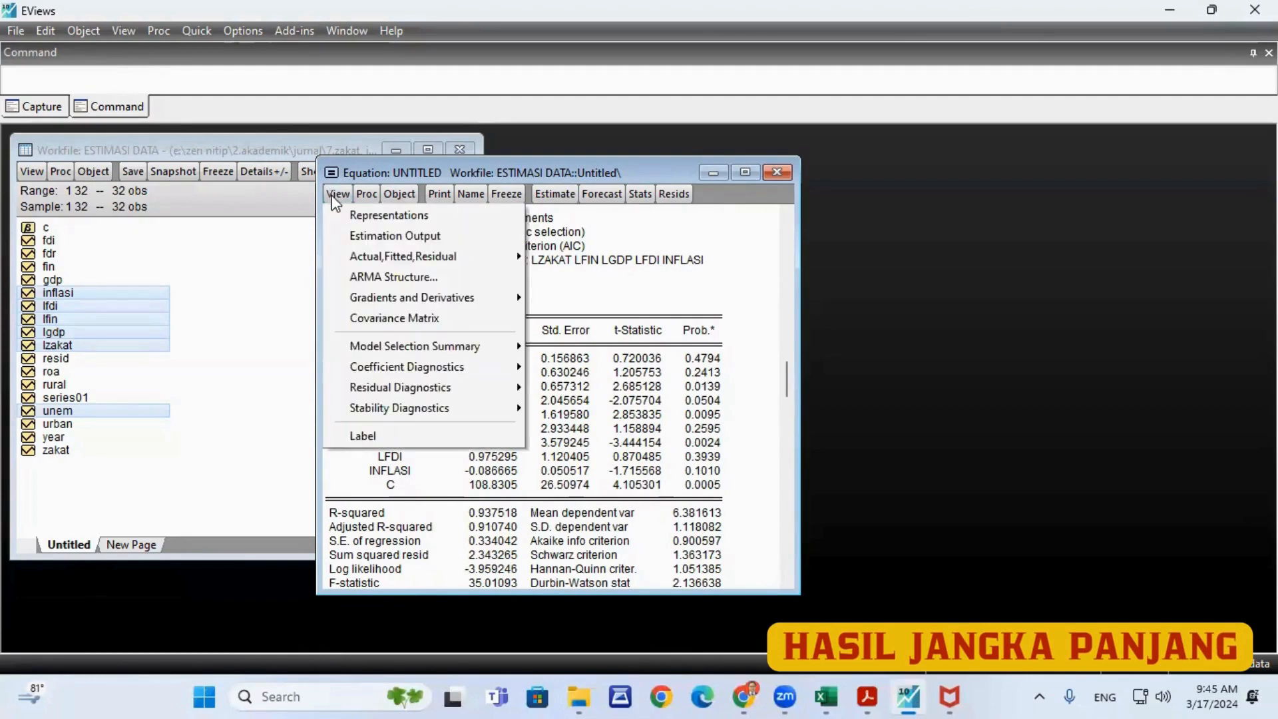
pyautogui.moveTo(384, 393)
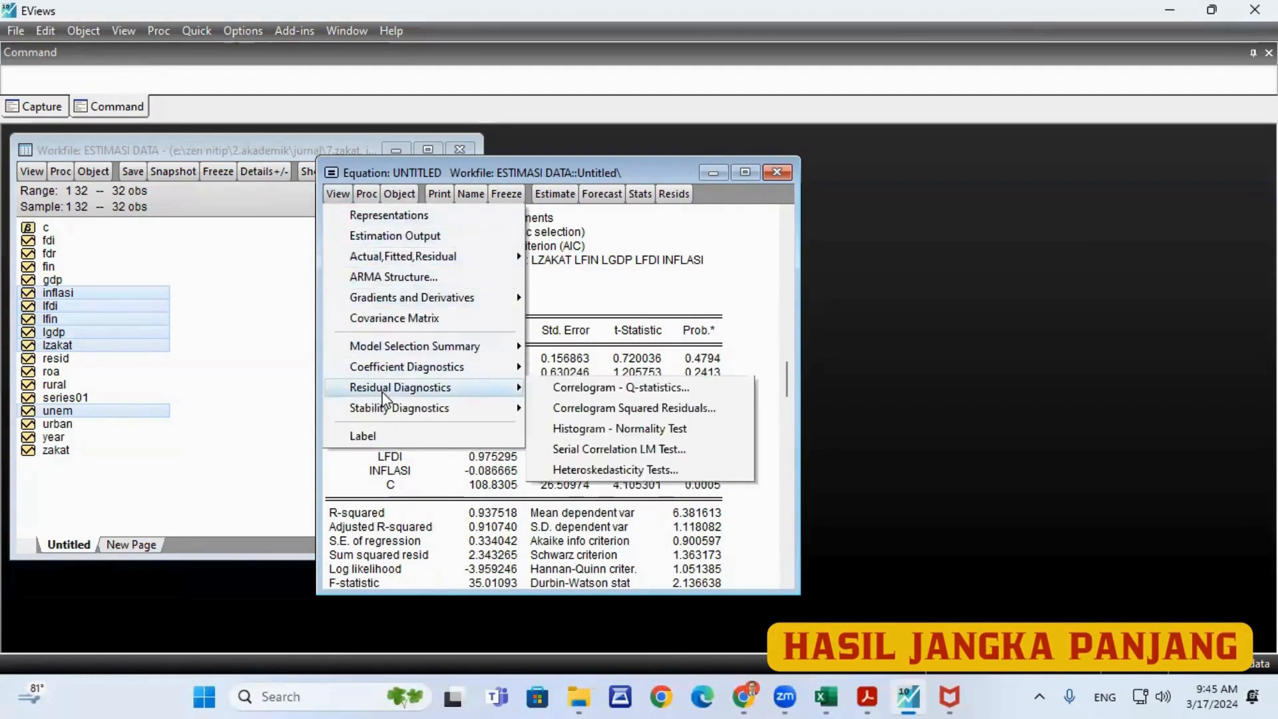
pyautogui.moveTo(387, 370)
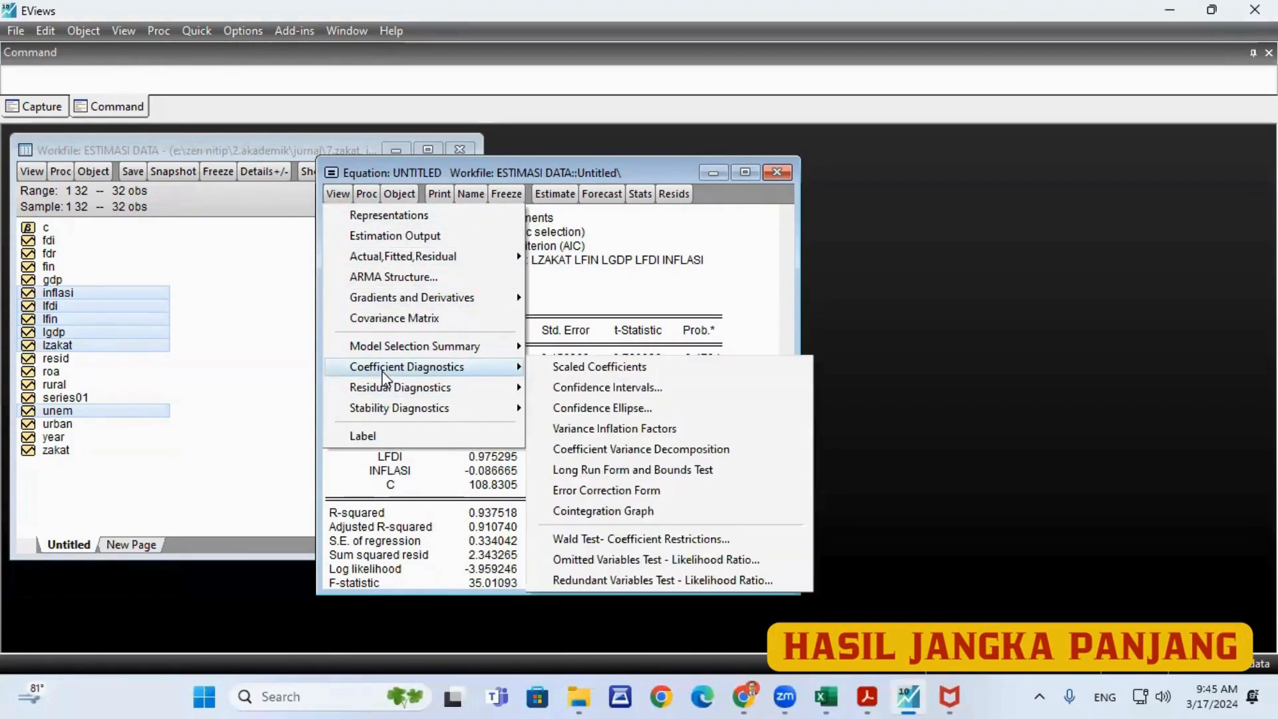
pyautogui.click(629, 469)
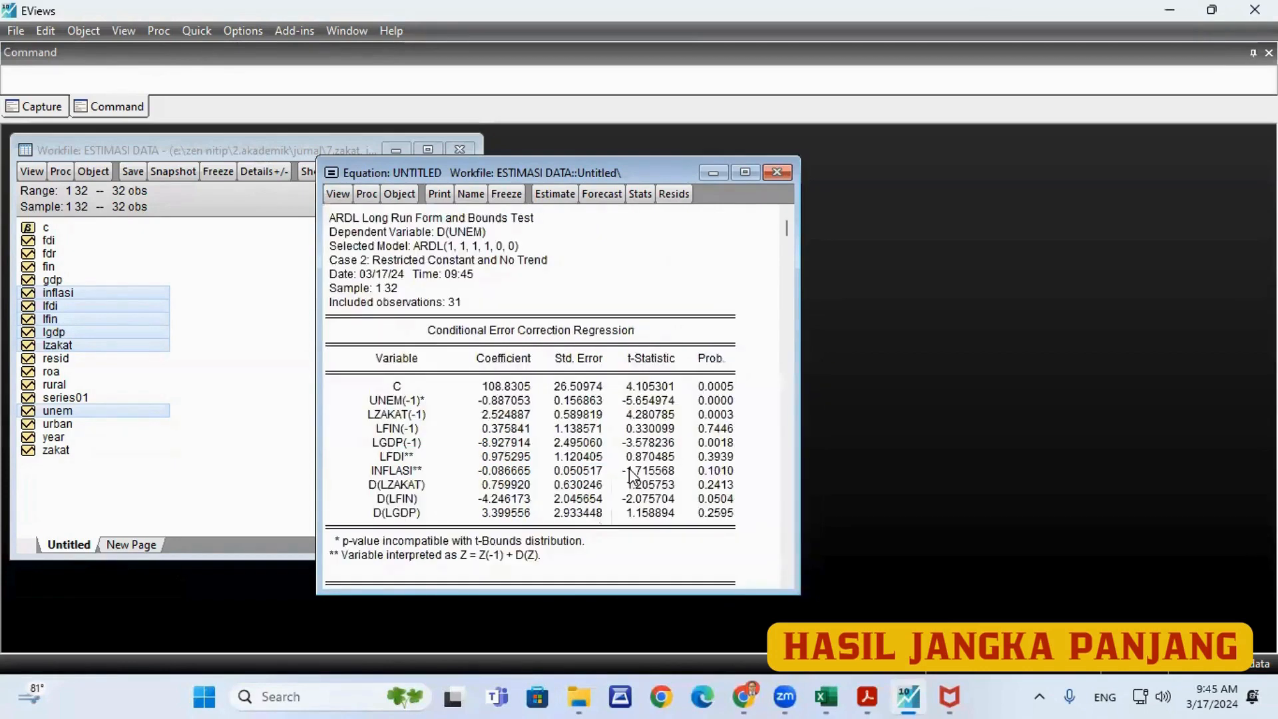
# Step: Examine the long-run coefficients and probabilities in the Levels Equation table of the bounds test output
pyautogui.scroll(-6, 504, 370)
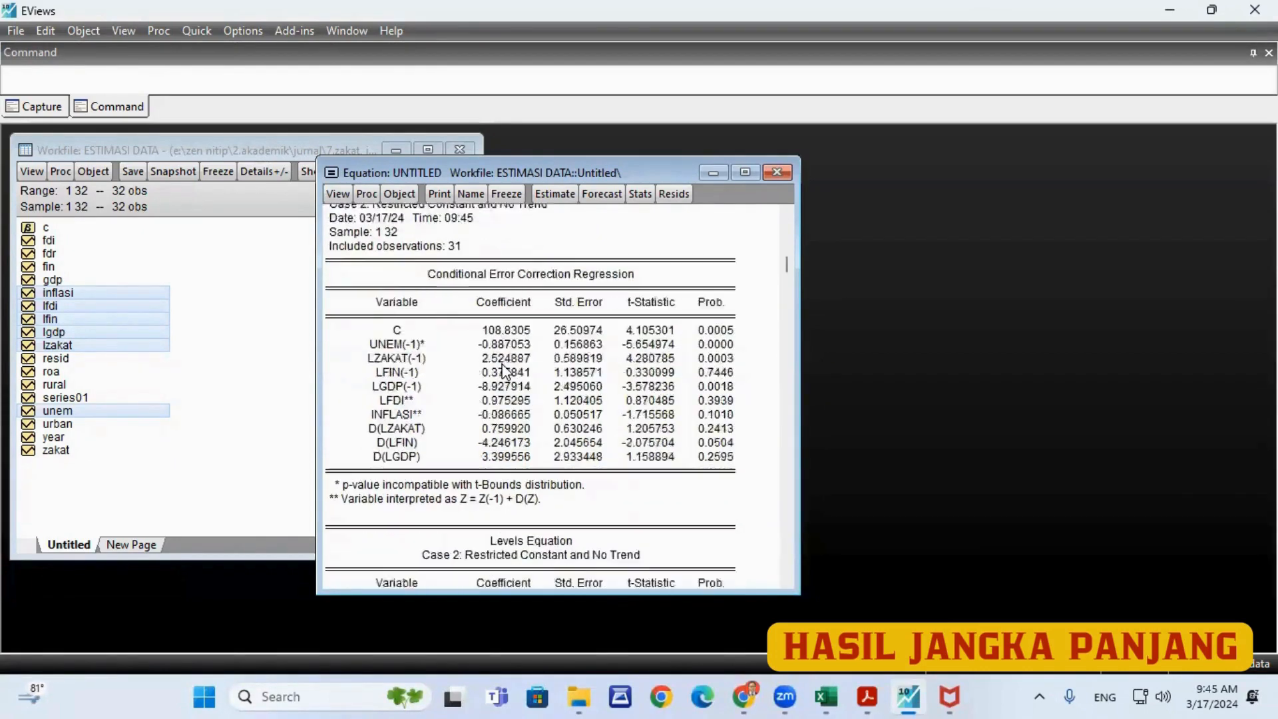
pyautogui.scroll(-2, 504, 374)
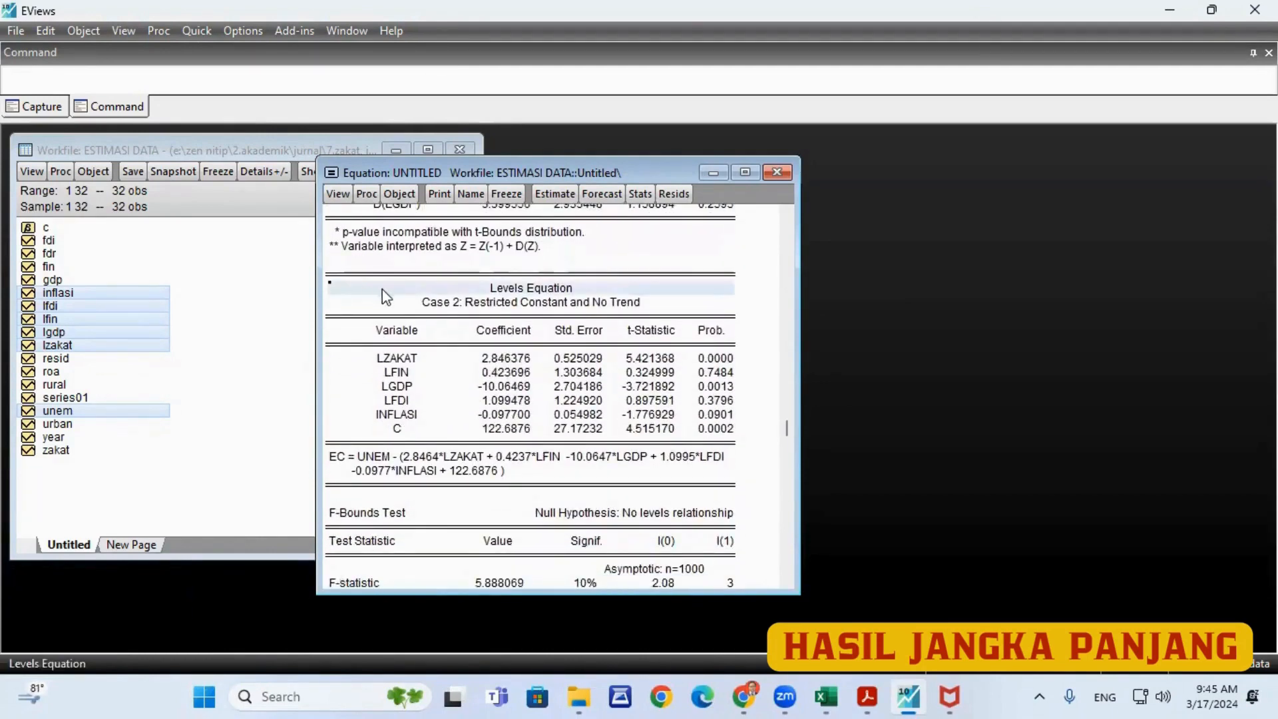
pyautogui.scroll(-1, 410, 298)
pyautogui.click(369, 255)
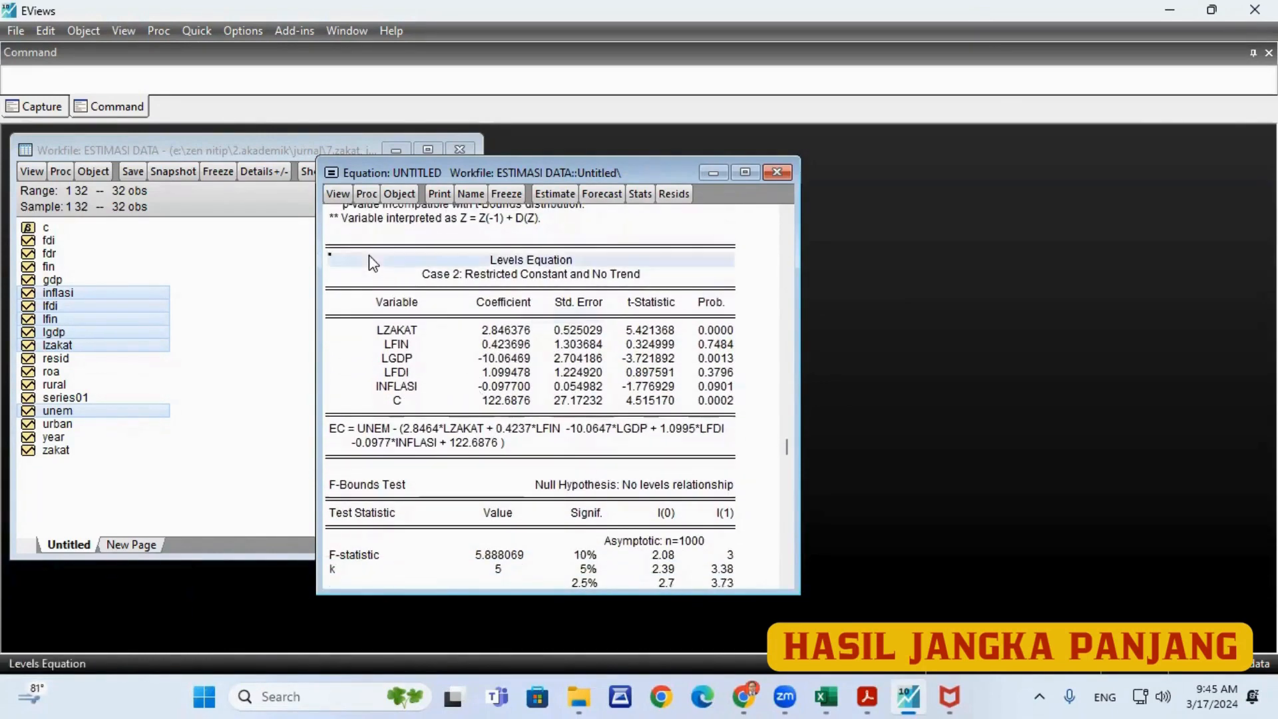
pyautogui.click(563, 330)
pyautogui.click(374, 261)
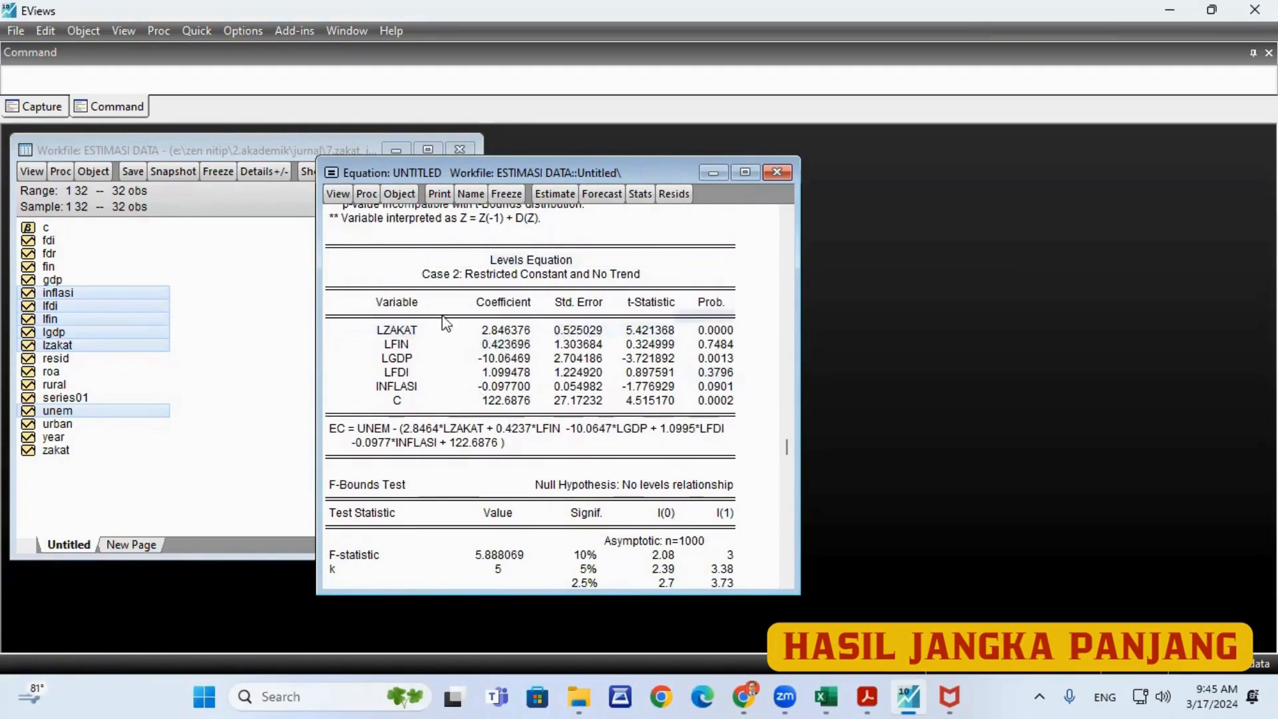
pyautogui.scroll(1, 435, 385)
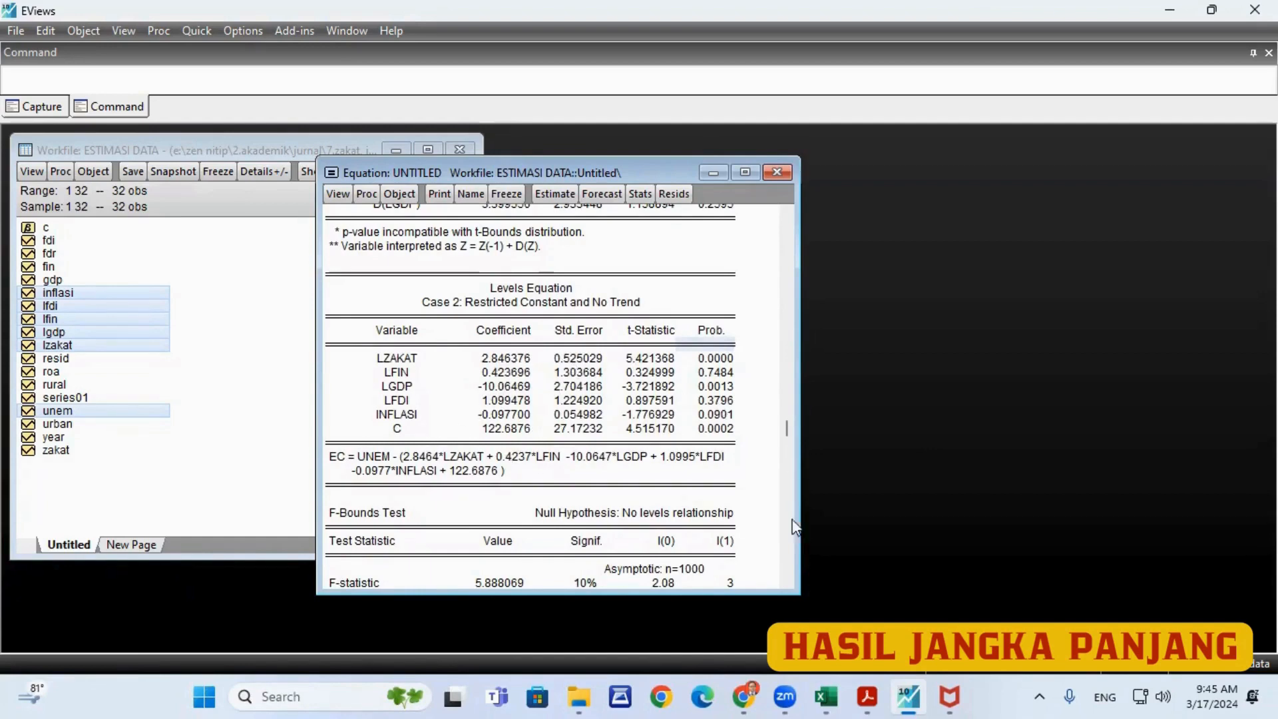
# Step: Switch to the HASIL ESTIMASI workbook in Excel and examine the Short-Run estimation table on the HASIL sheet
pyautogui.moveTo(832, 697)
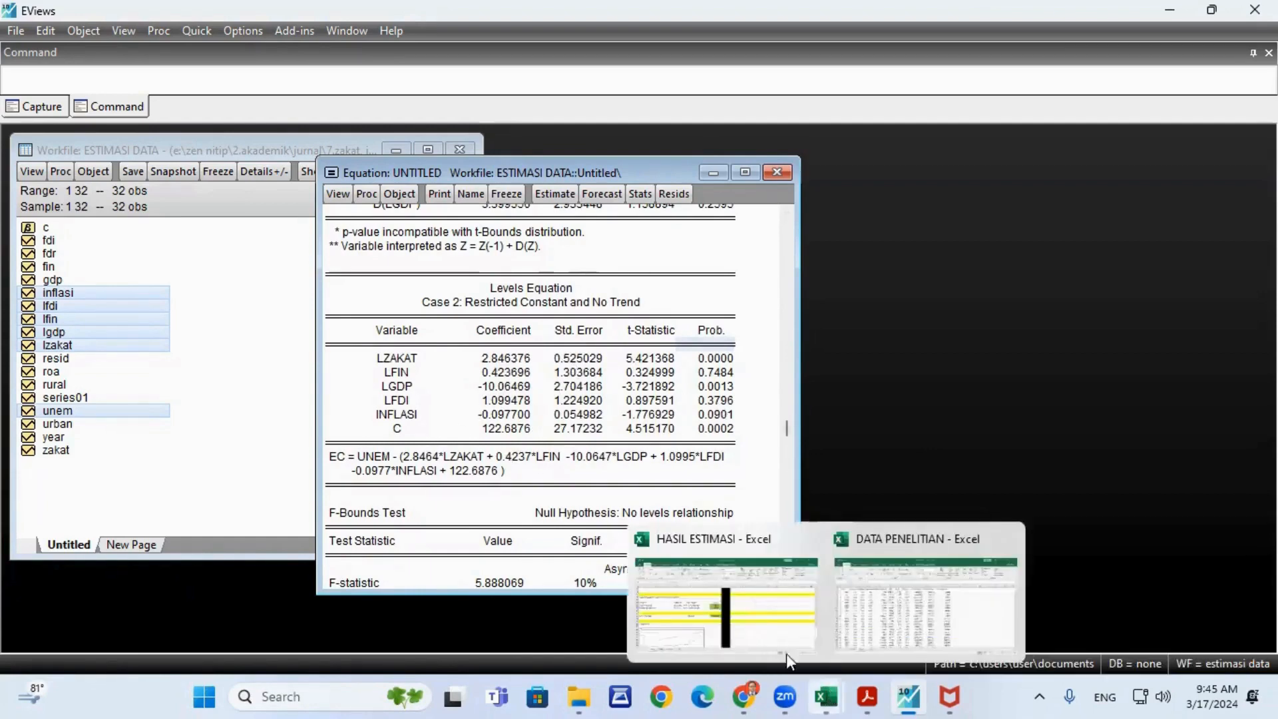
pyautogui.click(786, 653)
pyautogui.scroll(14, 480, 458)
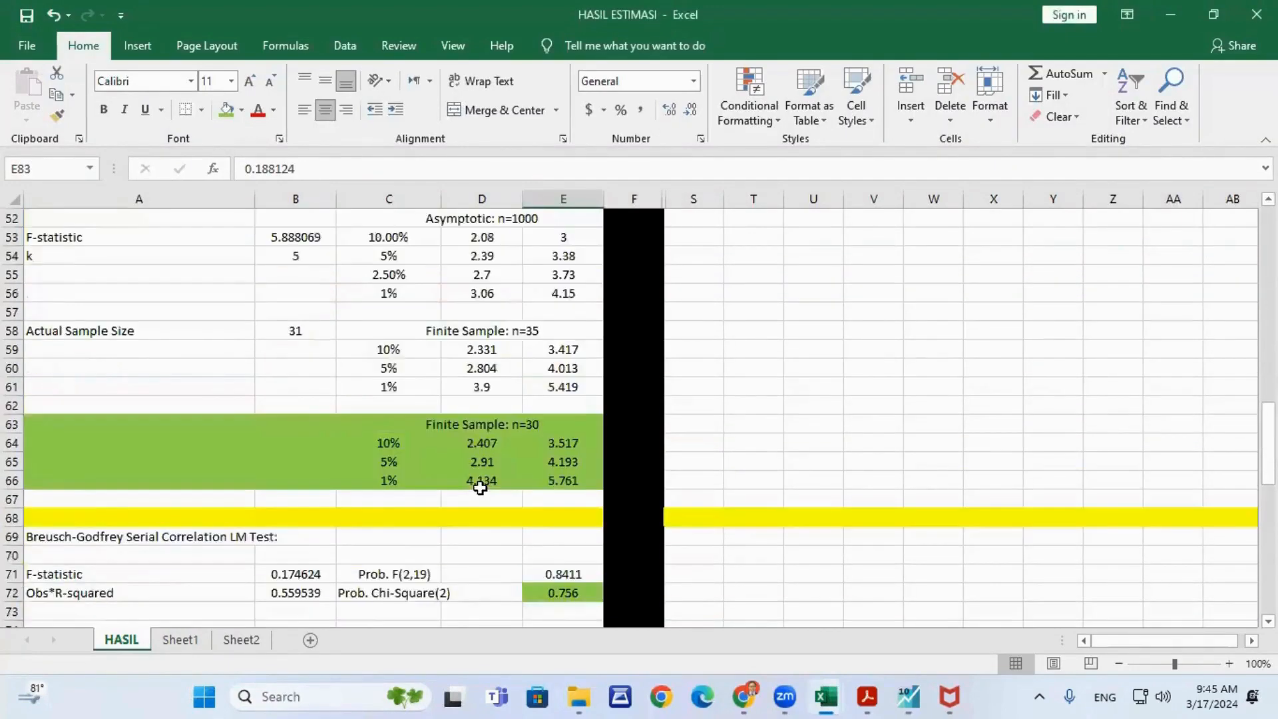
pyautogui.scroll(10, 482, 491)
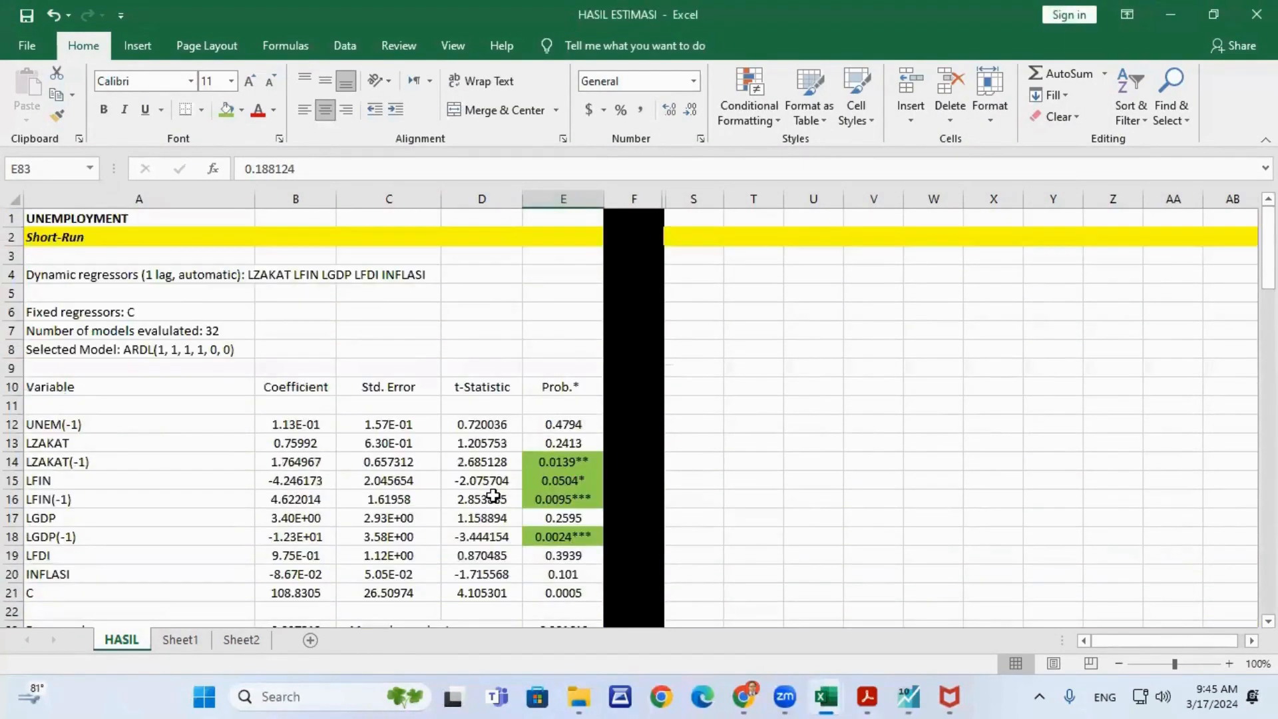
pyautogui.scroll(-2, 493, 496)
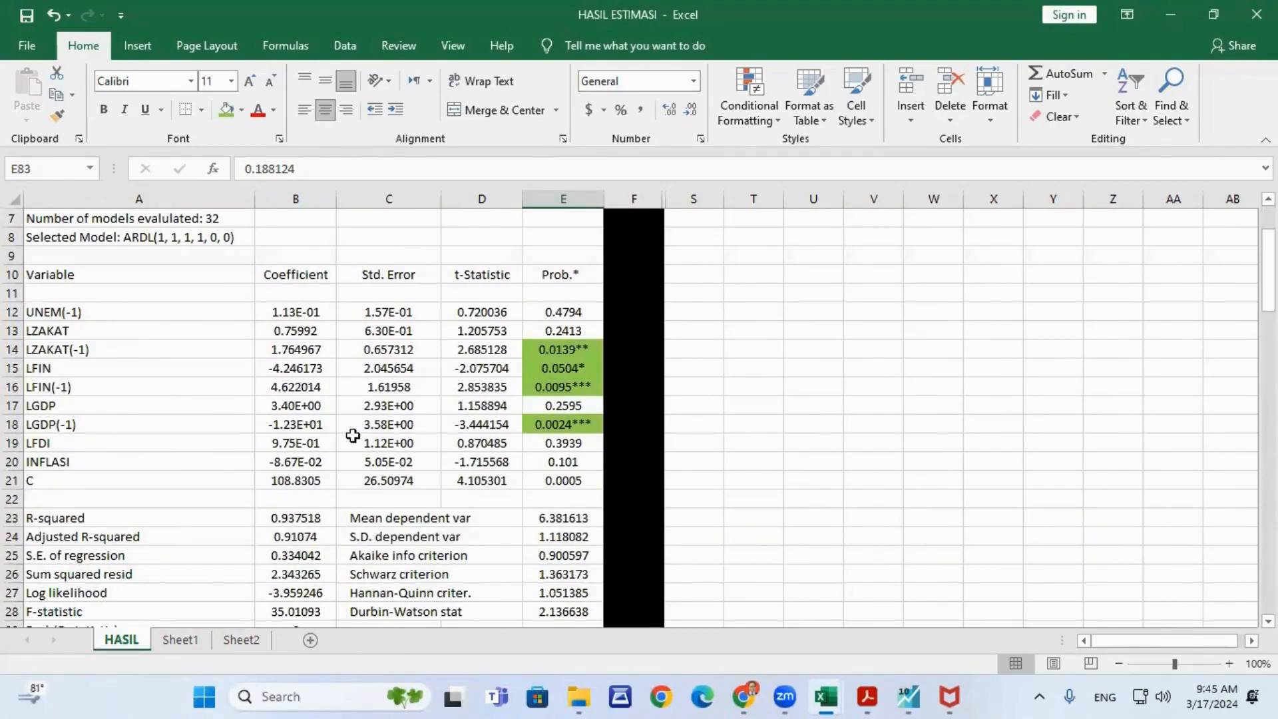
pyautogui.scroll(-6, 347, 442)
pyautogui.scroll(8, 347, 443)
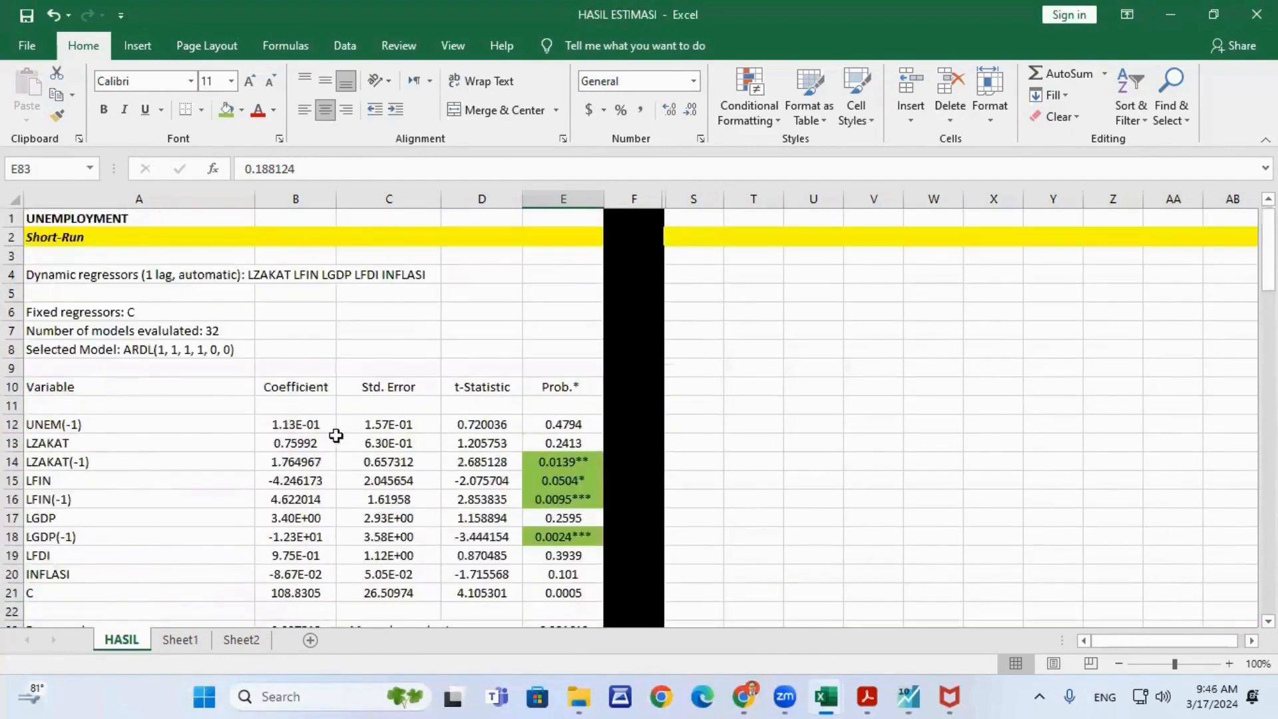
pyautogui.scroll(-1, 210, 331)
pyautogui.scroll(1, 211, 330)
pyautogui.scroll(-1, 293, 402)
pyautogui.scroll(-1, 293, 402)
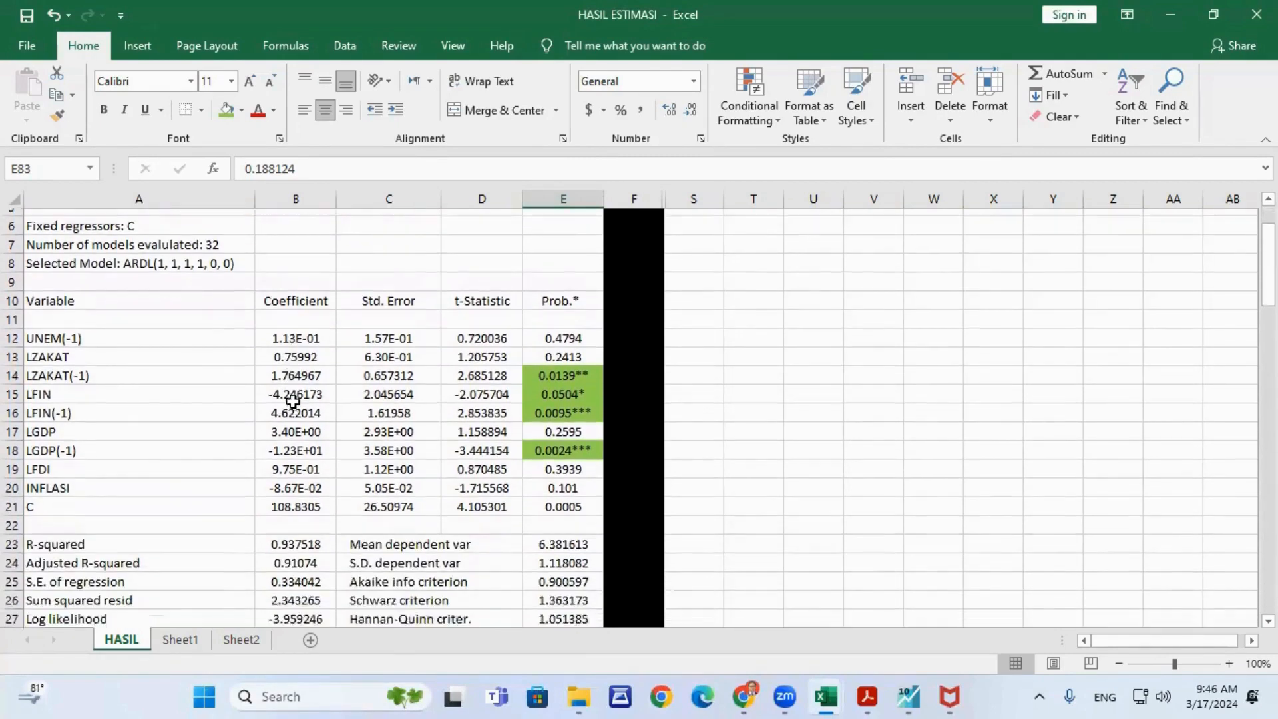
# Step: Check the green-filled short-run probabilities of LZAKAT(-1), LFIN(-1), LFIN and LGDP(-1) in column E
pyautogui.click(567, 351)
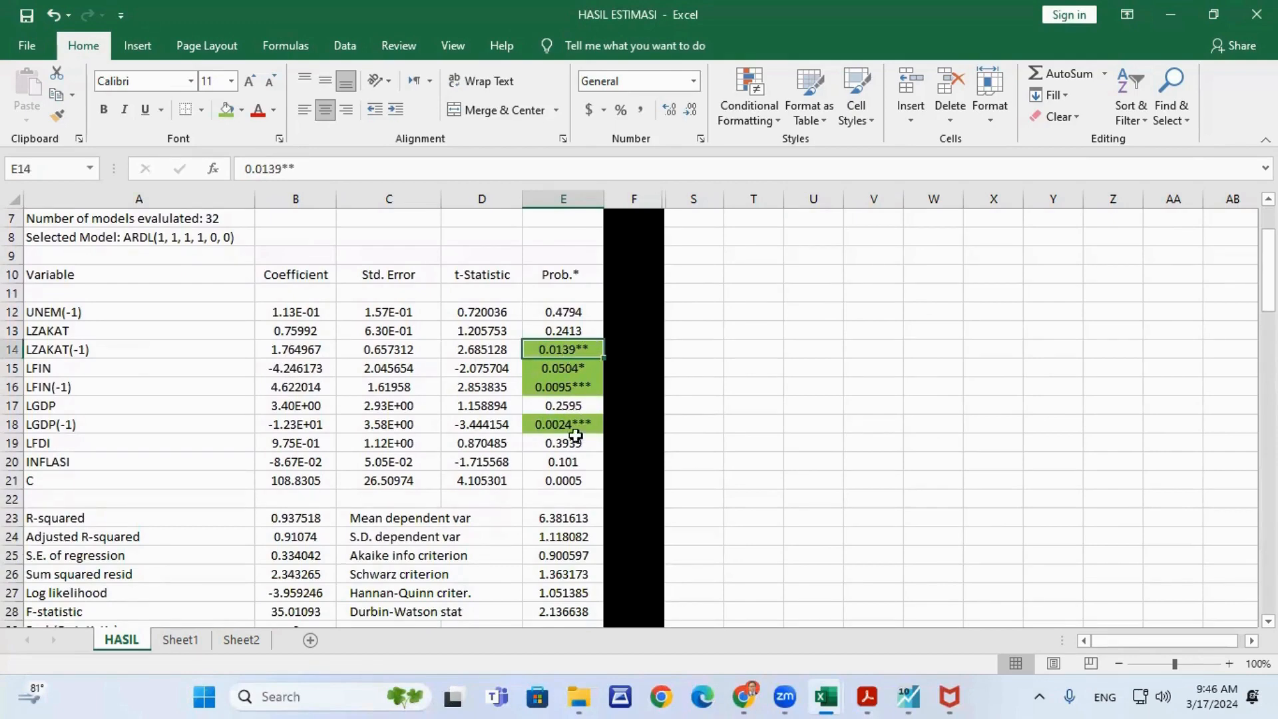
pyautogui.click(542, 394)
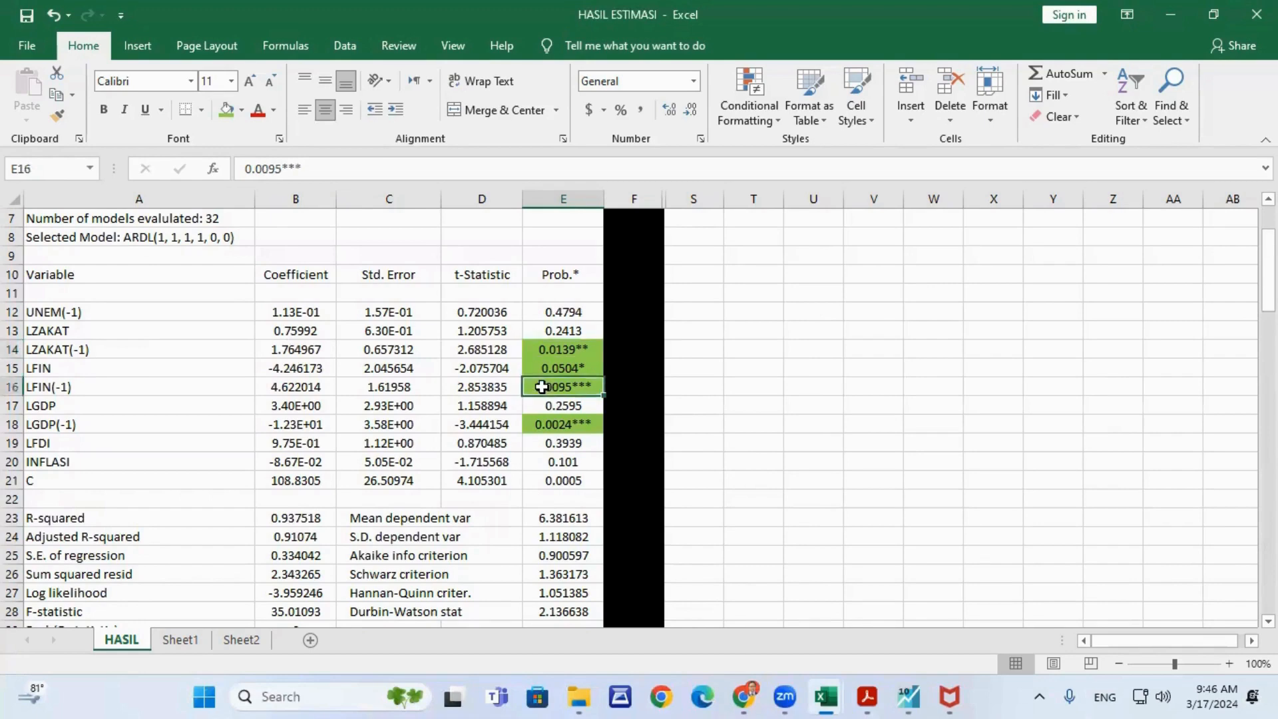
pyautogui.click(589, 369)
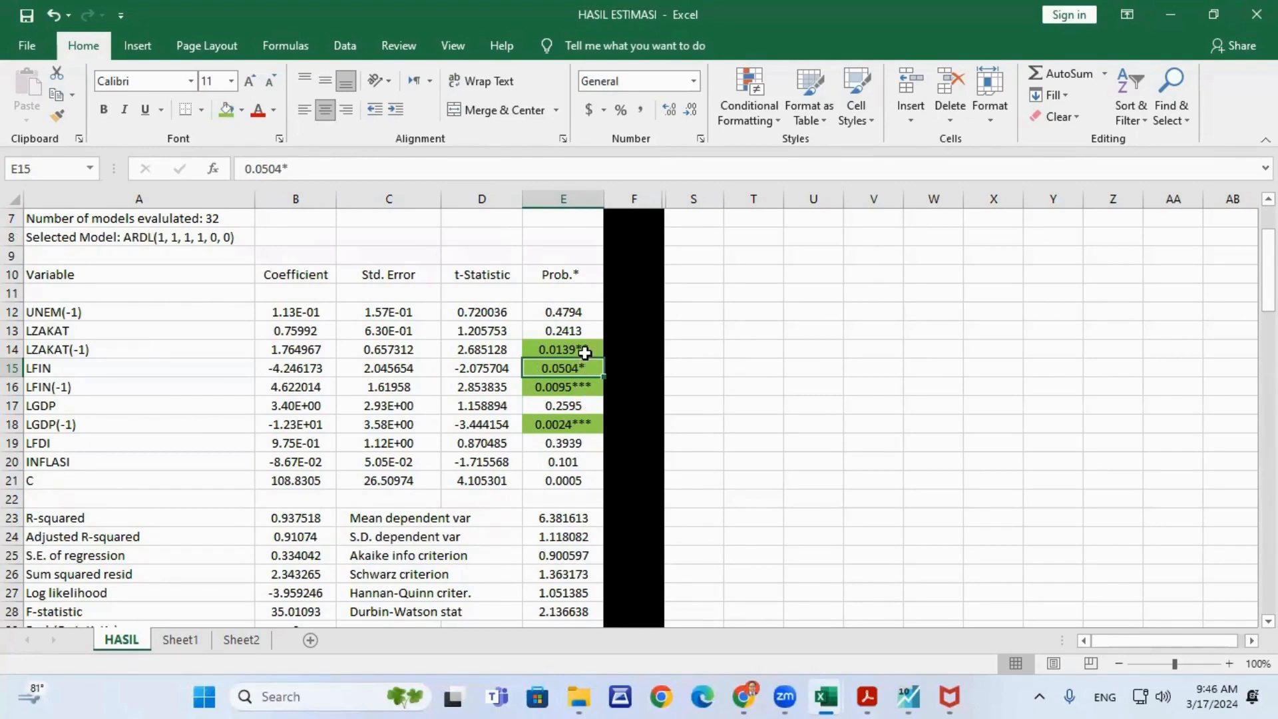
pyautogui.click(582, 425)
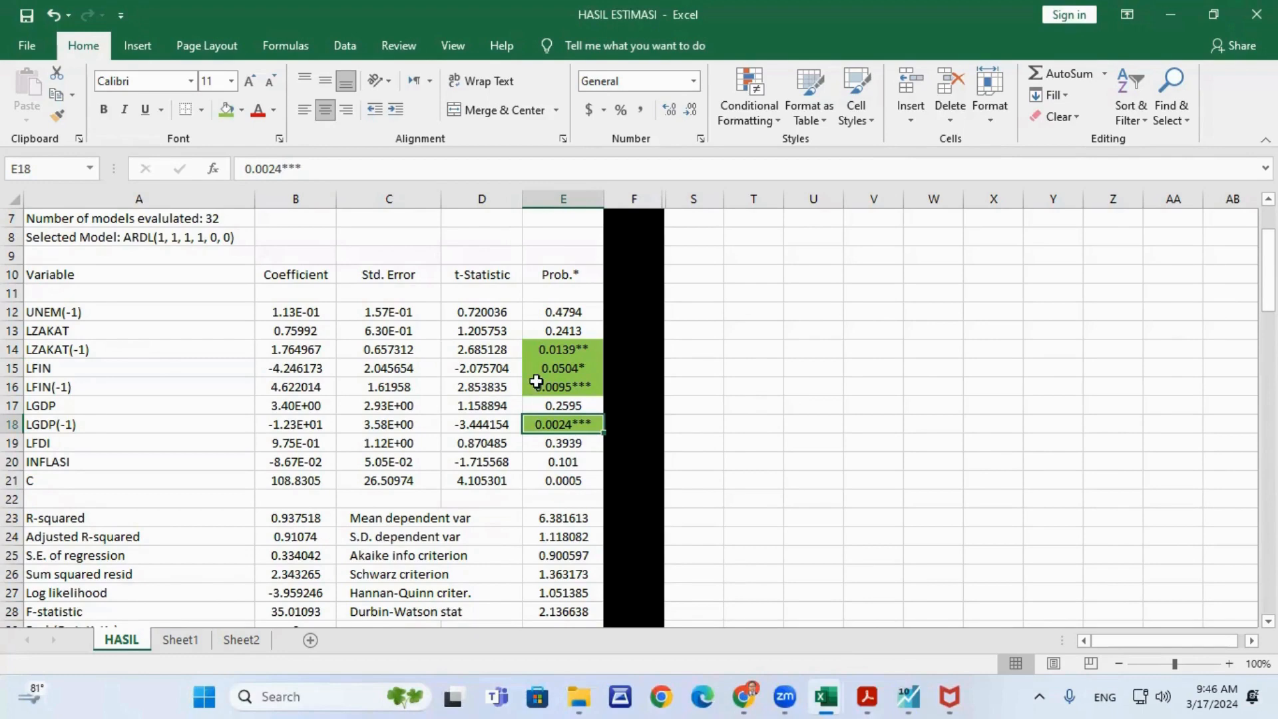
# Step: Inspect the probability, t-statistic and coefficient of LZAKAT(-1) in row 14 of the Short-Run table
pyautogui.click(550, 346)
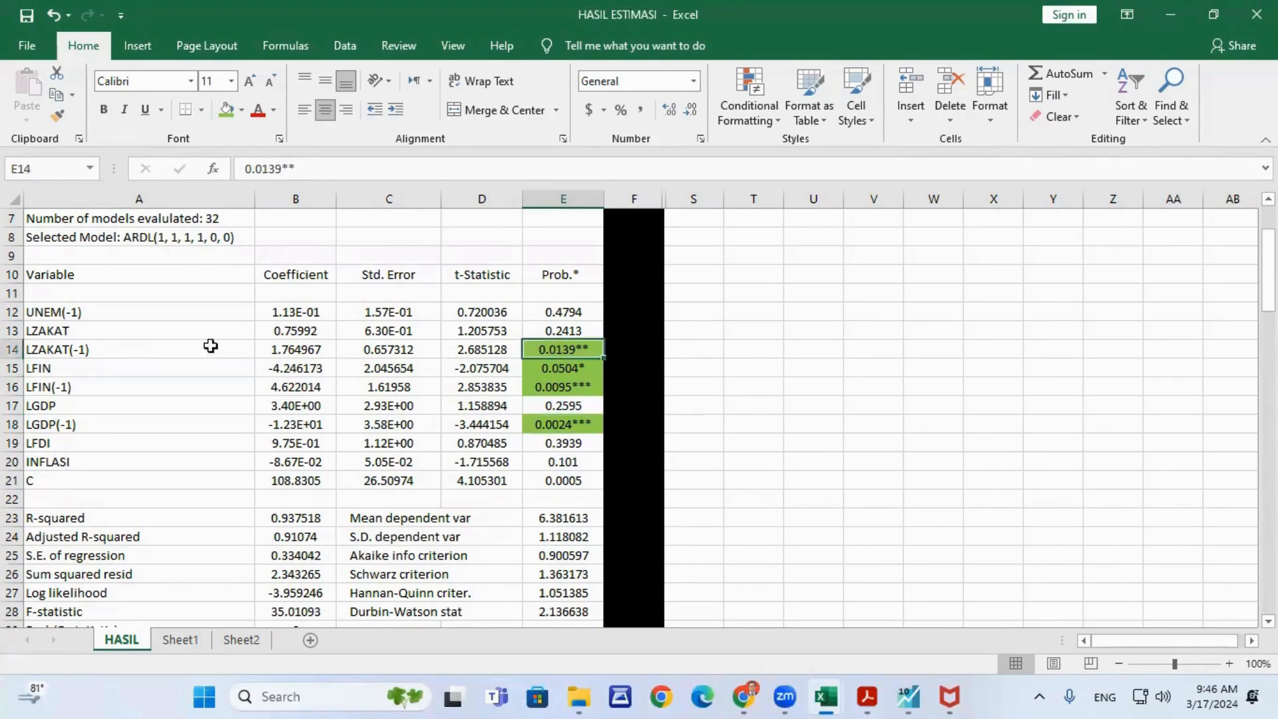
pyautogui.click(38, 346)
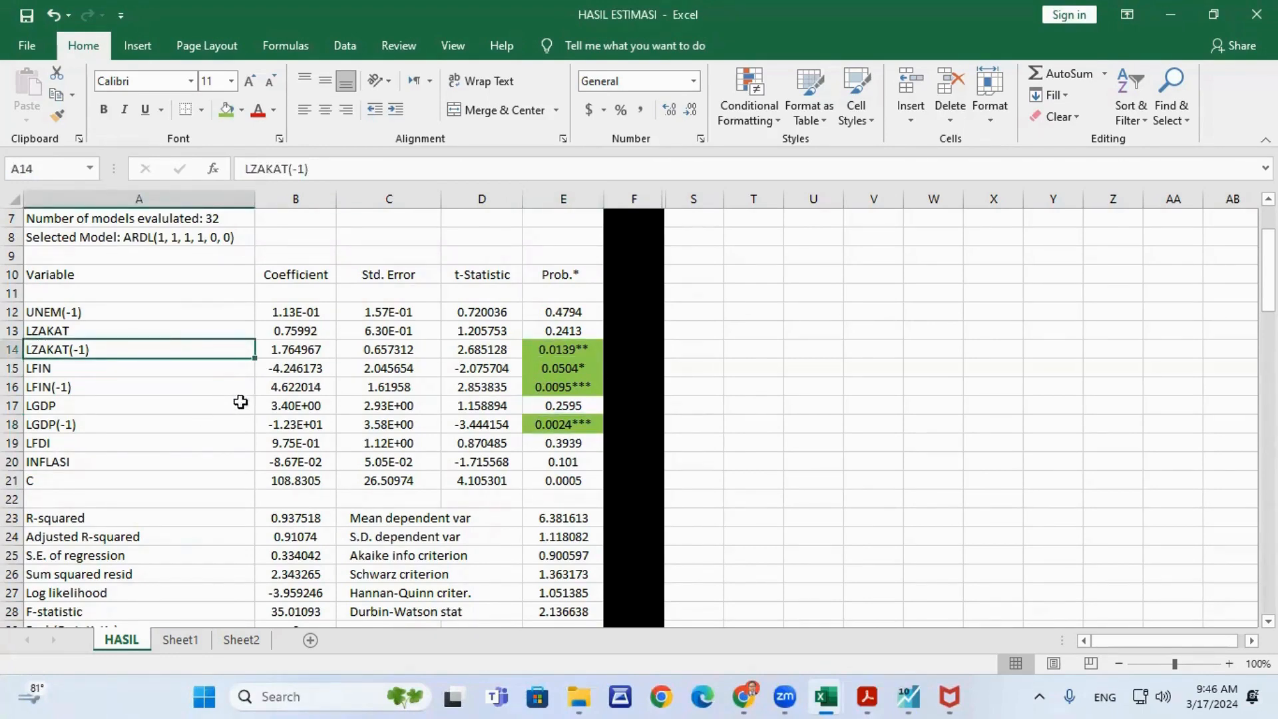
pyautogui.click(130, 379)
pyautogui.click(91, 351)
pyautogui.click(495, 349)
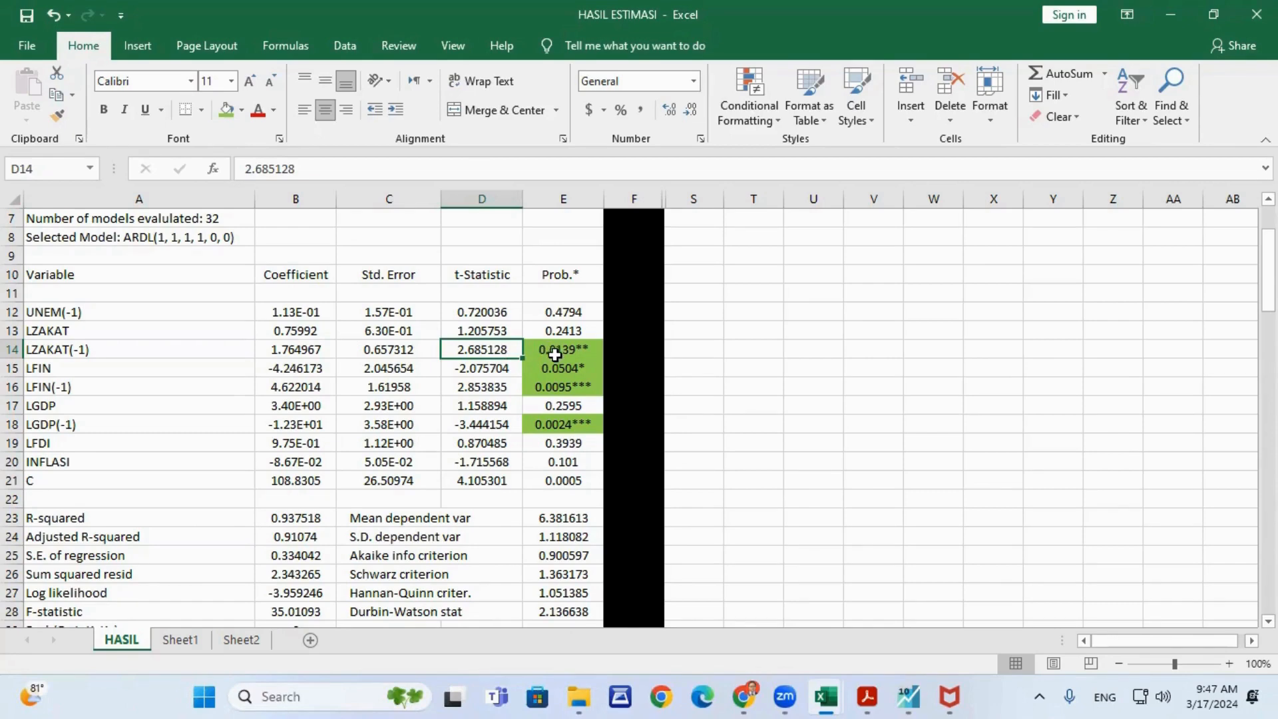
pyautogui.click(304, 346)
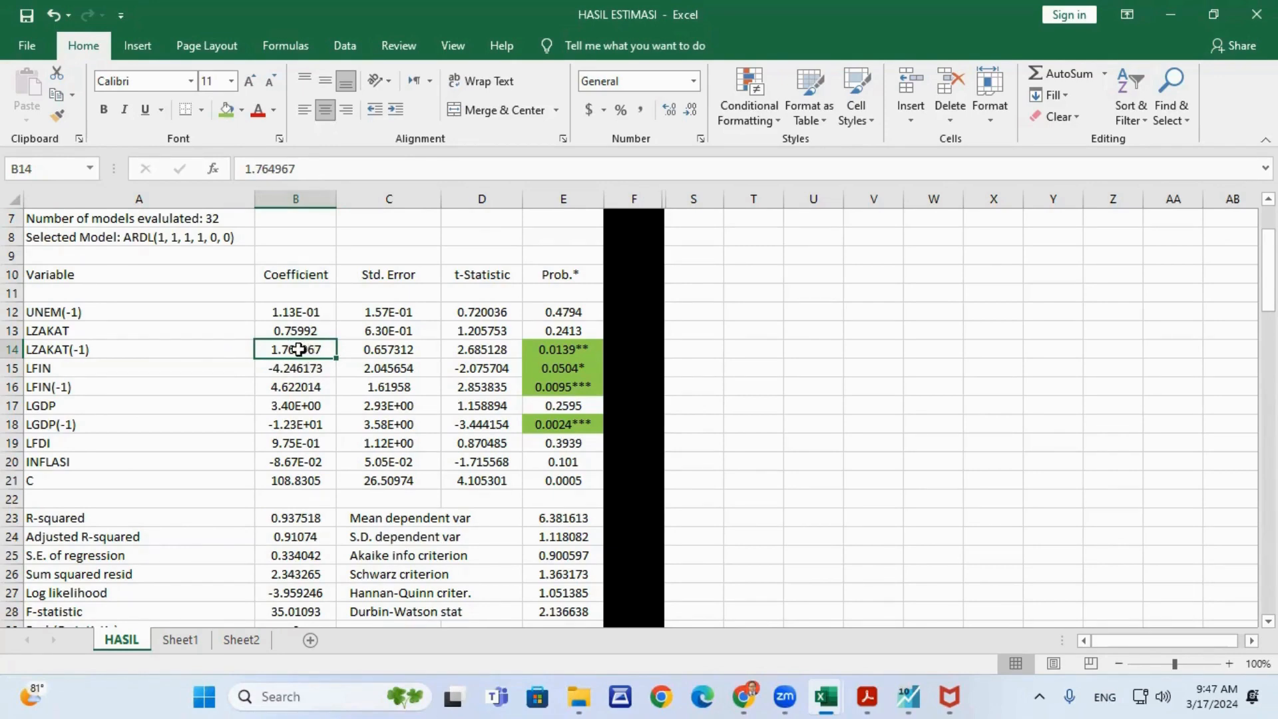
# Step: Inspect the t-statistic and probability of LFIN in row 15 of the Short-Run table
pyautogui.click(42, 368)
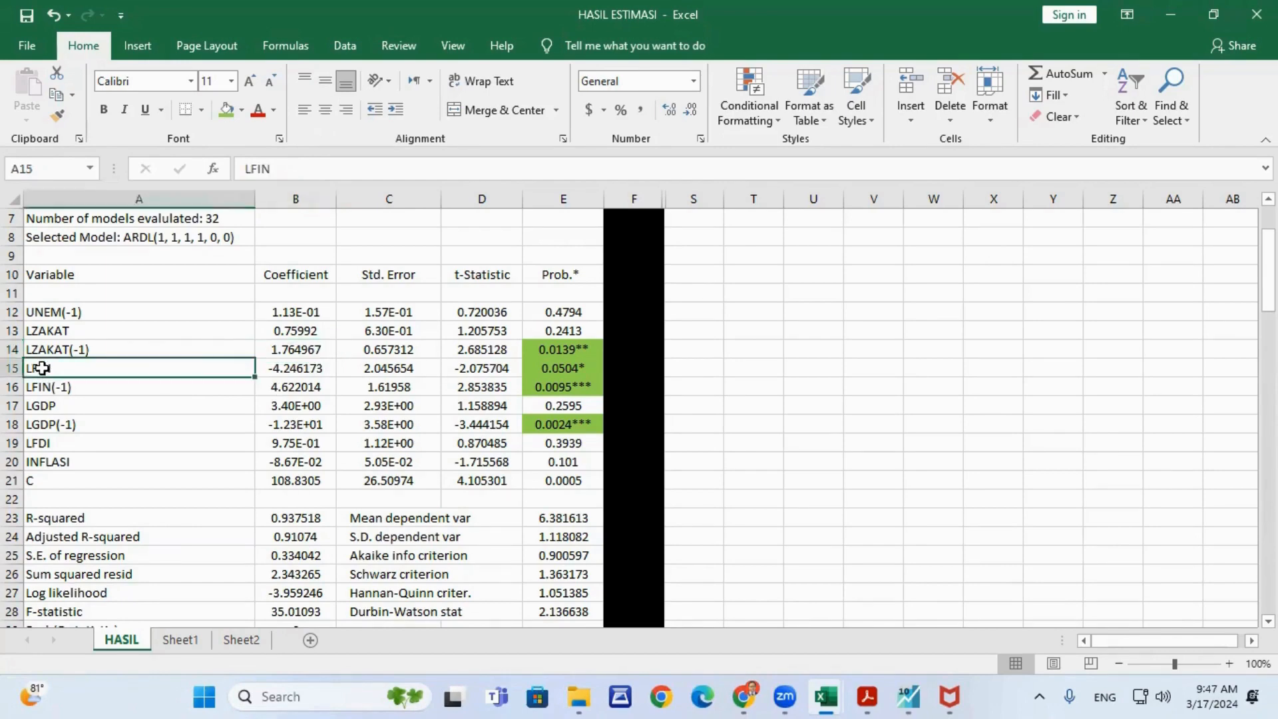
pyautogui.click(474, 366)
pyautogui.click(553, 367)
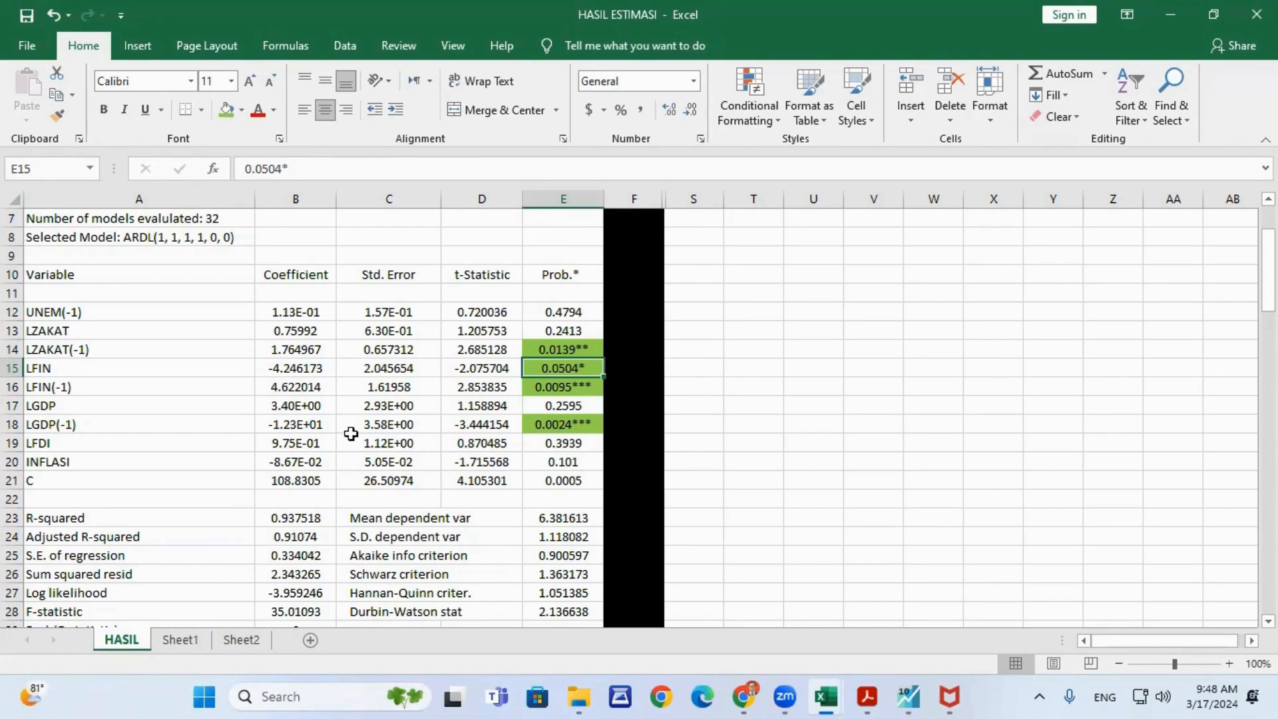
# Step: Examine the Long-Run table on the HASIL sheet, checking the probability of INFLASI in row 39
pyautogui.scroll(-7, 351, 433)
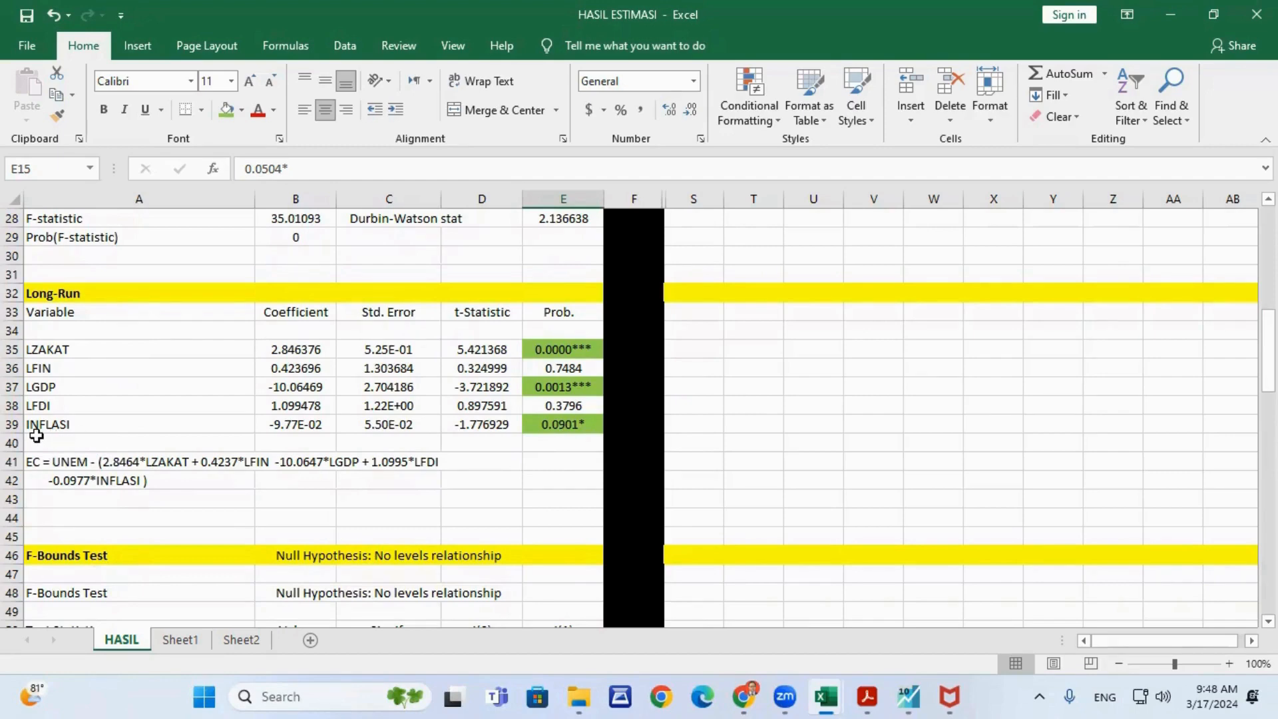
pyautogui.click(582, 428)
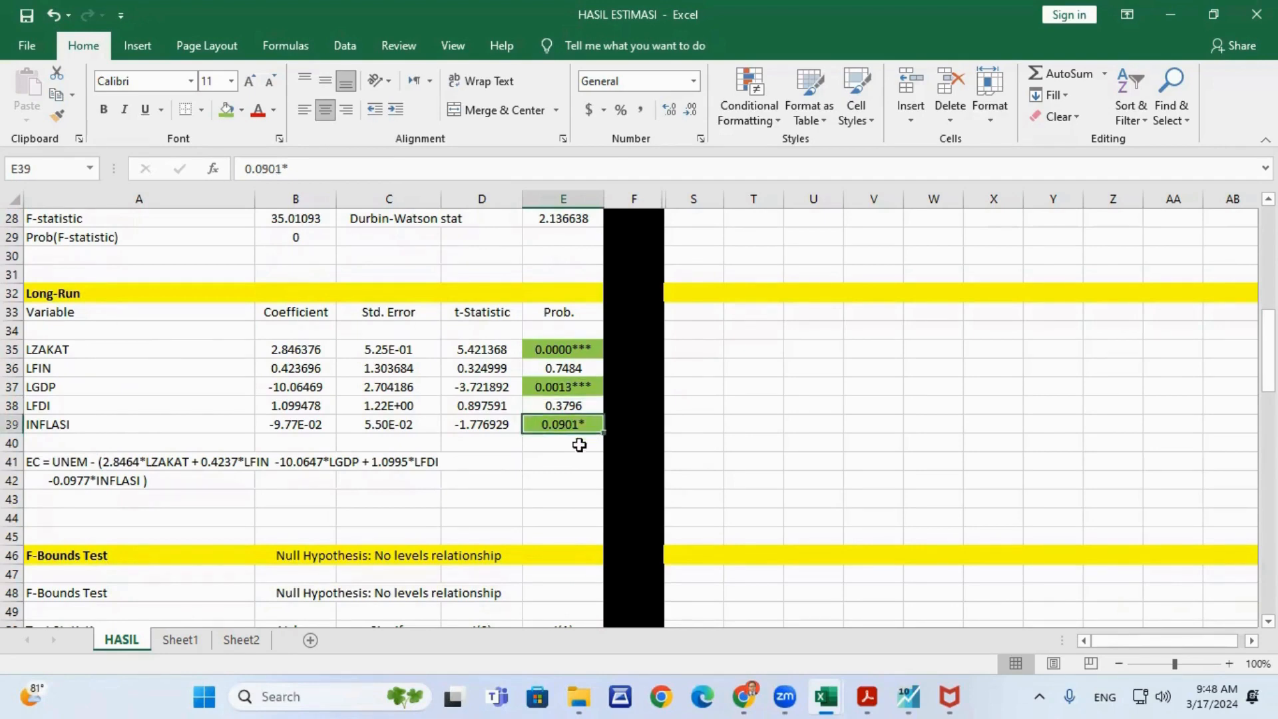
pyautogui.click(573, 462)
pyautogui.click(566, 429)
pyautogui.scroll(-1, 326, 432)
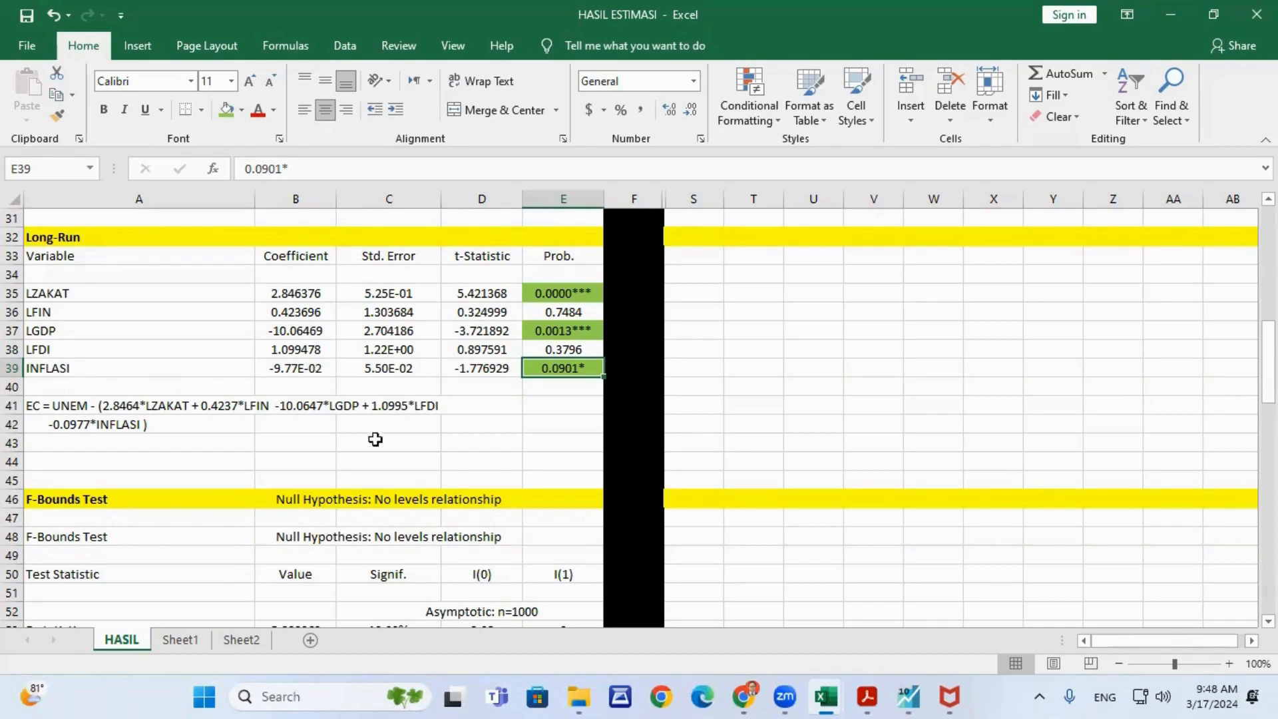
pyautogui.scroll(-1, 368, 446)
pyautogui.scroll(5, 369, 451)
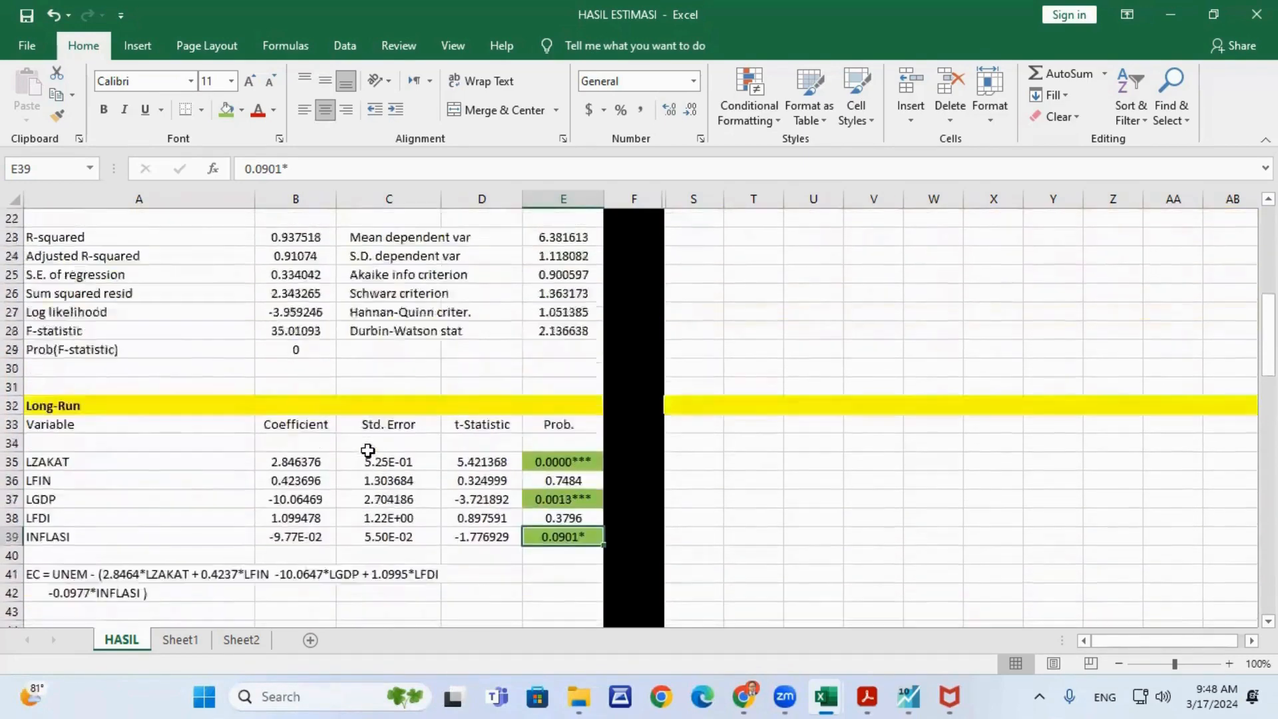
pyautogui.scroll(-1, 368, 451)
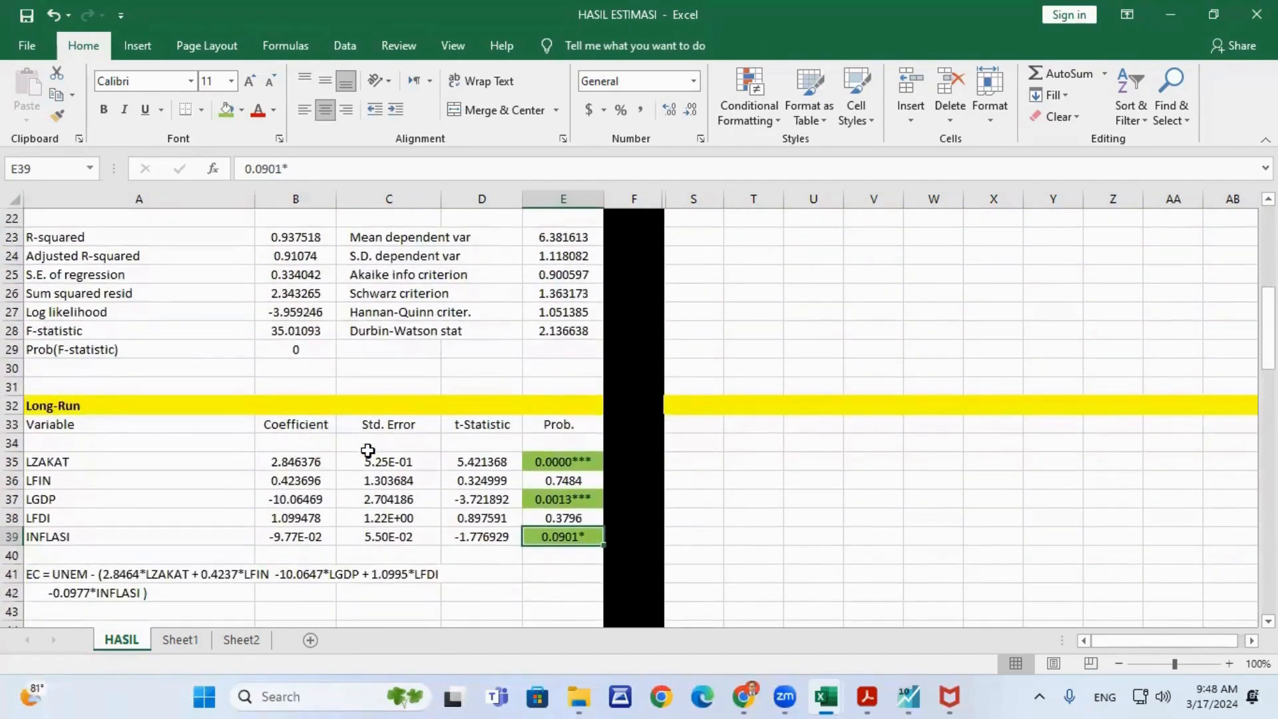